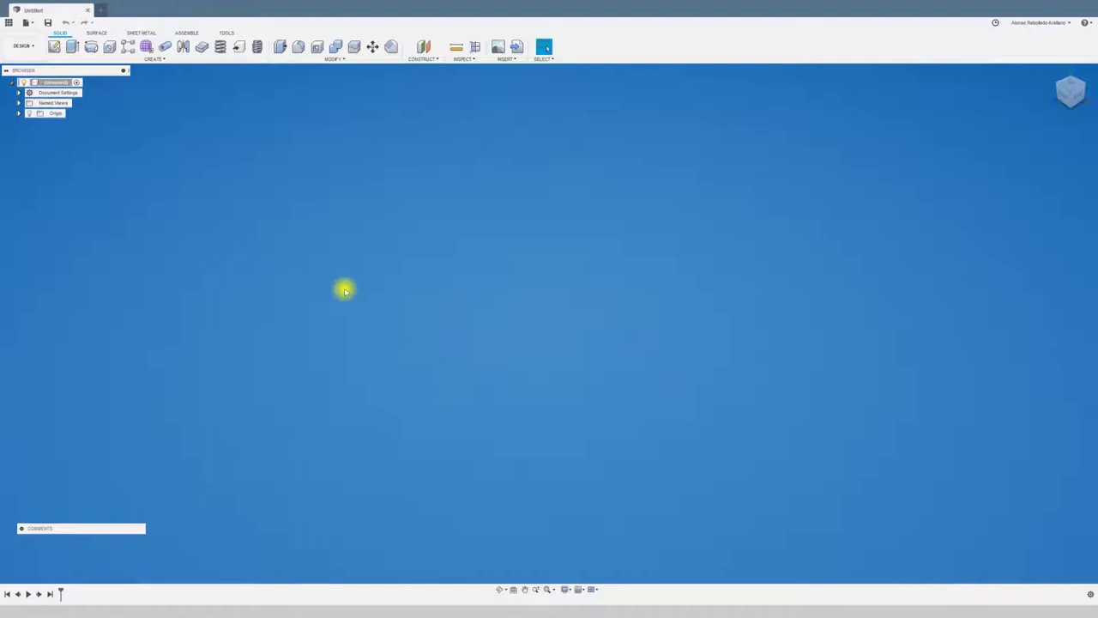
Step: Add a new component named BOTELLA under the root and start a sketch in it
right_click(51, 83)
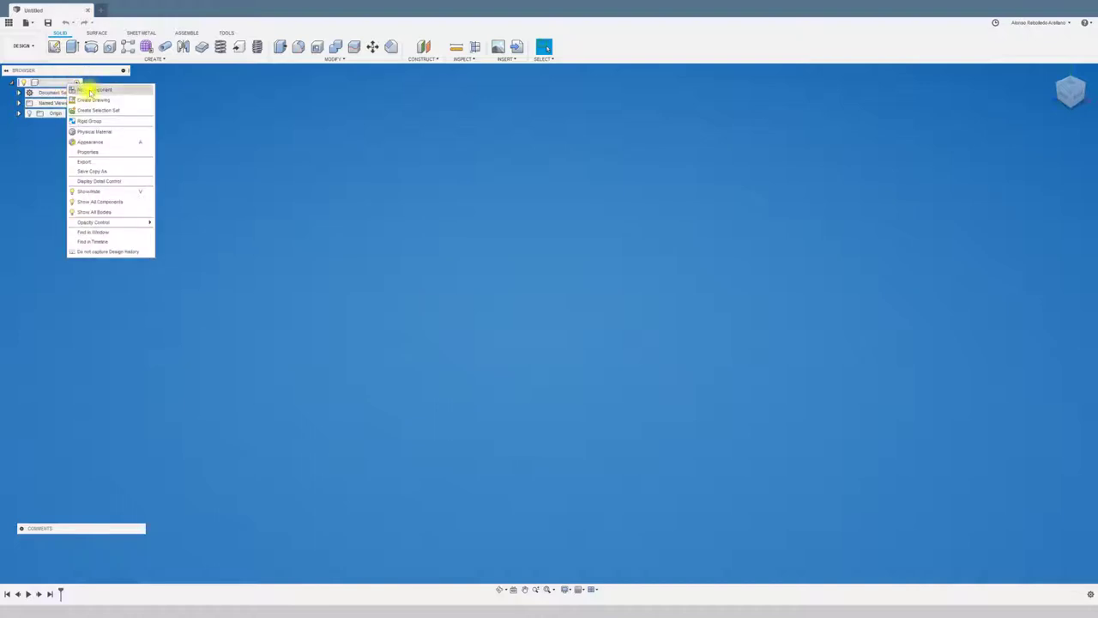
click(81, 89)
text(BOTELLA)
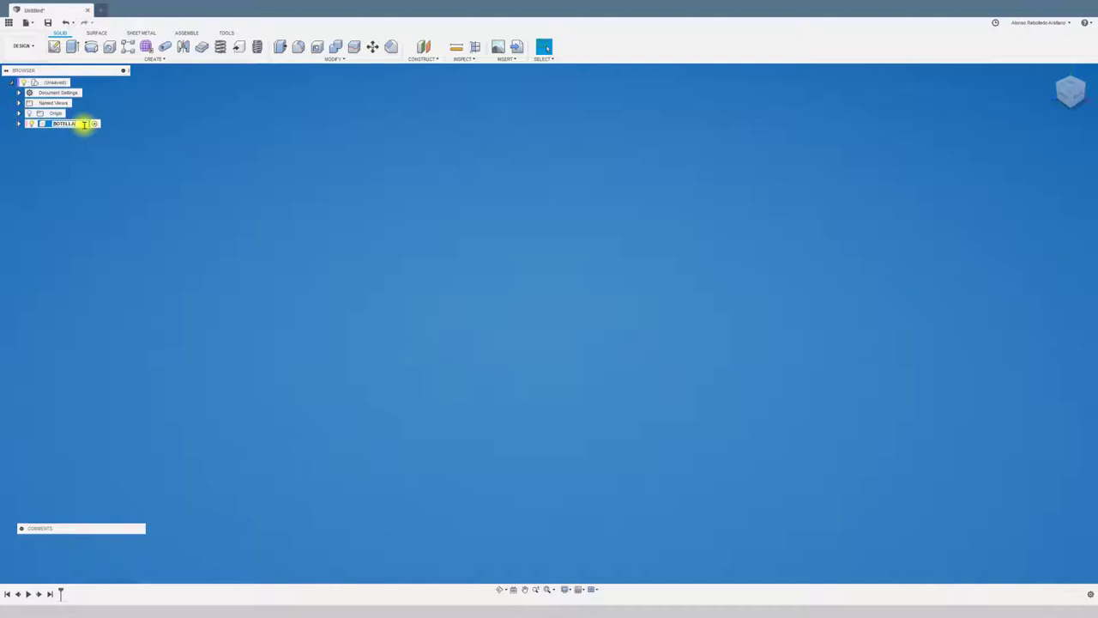
key(Return)
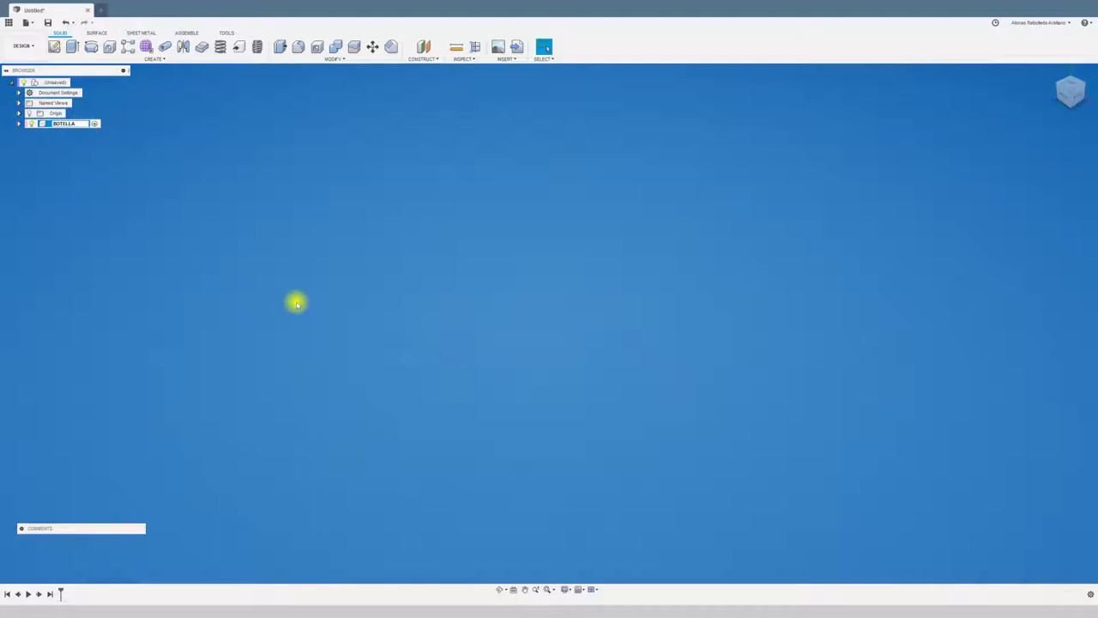
click(54, 46)
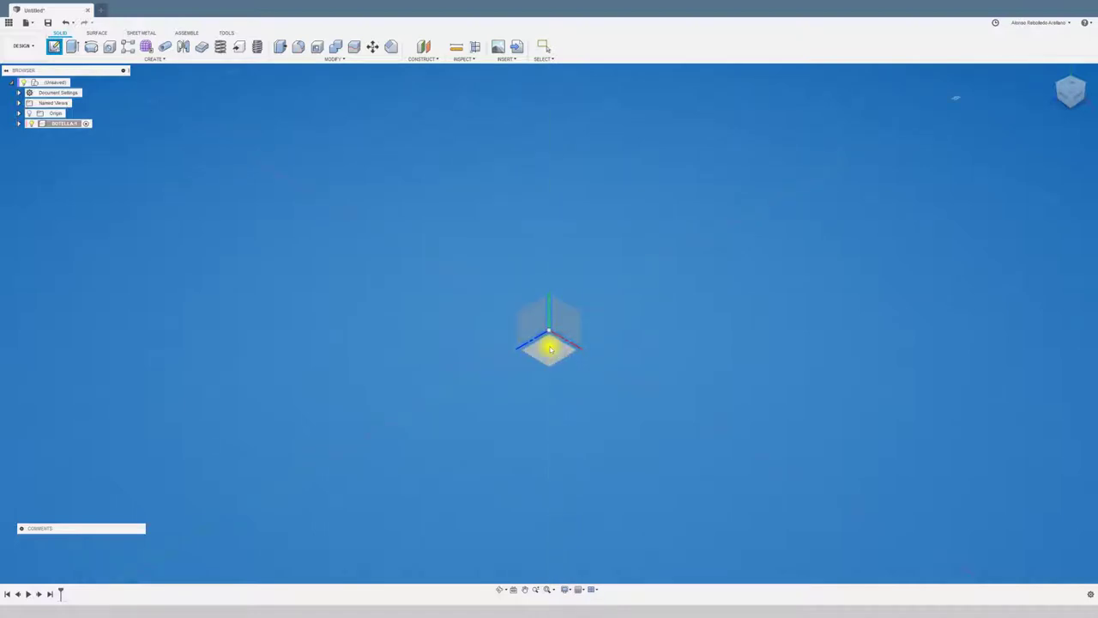
Step: On the ground plane, draw a circle centred at the origin and pull its extrusion up to 25 mm
click(552, 356)
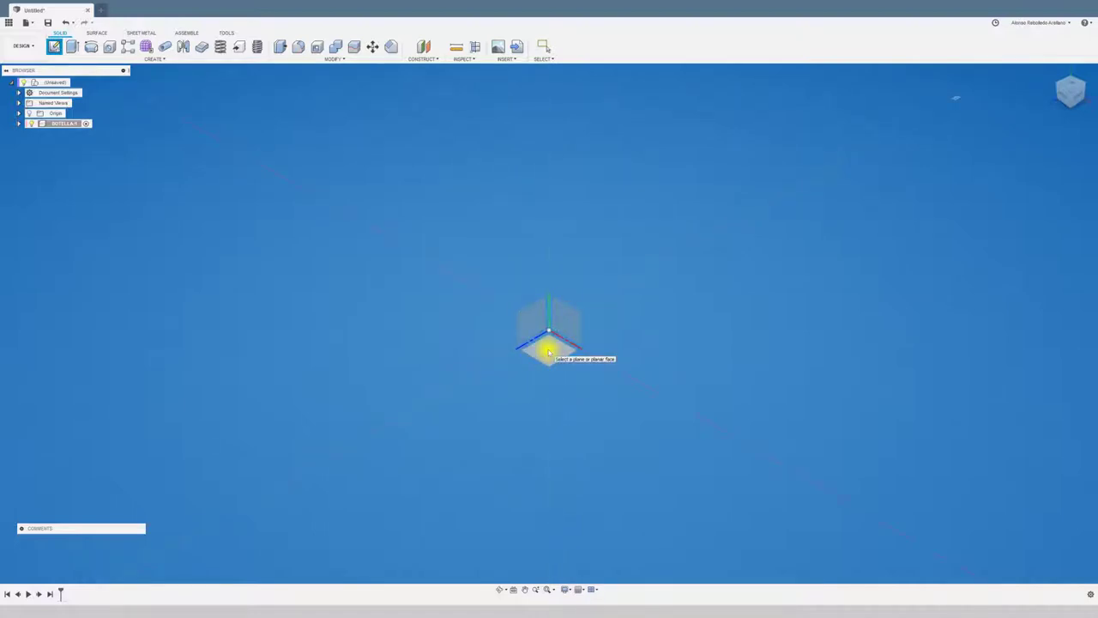
click(549, 352)
click(91, 47)
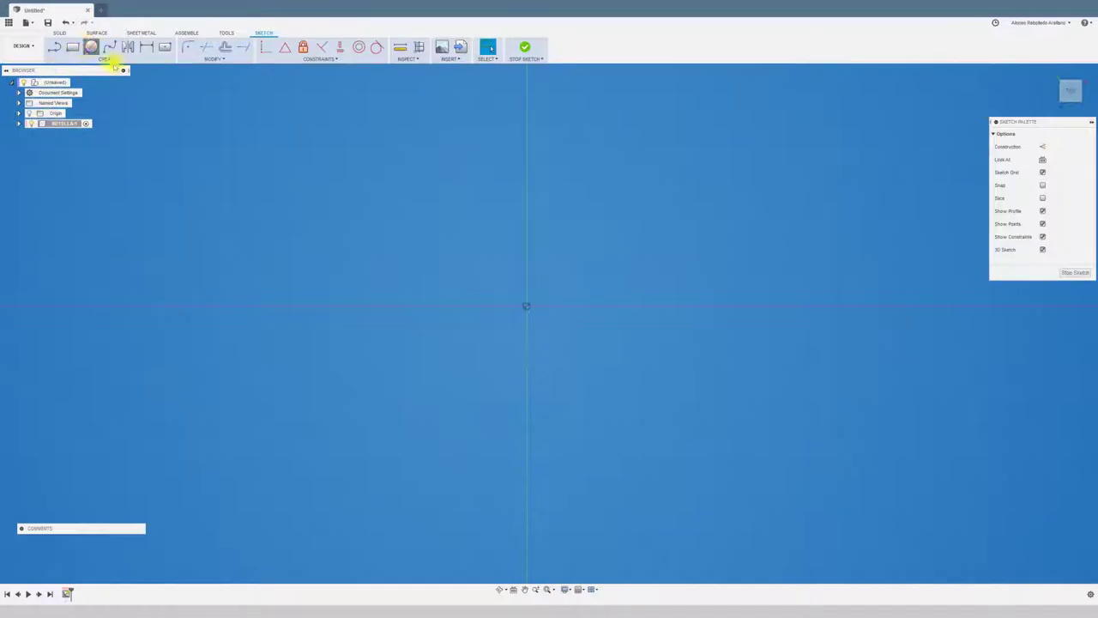
click(525, 307)
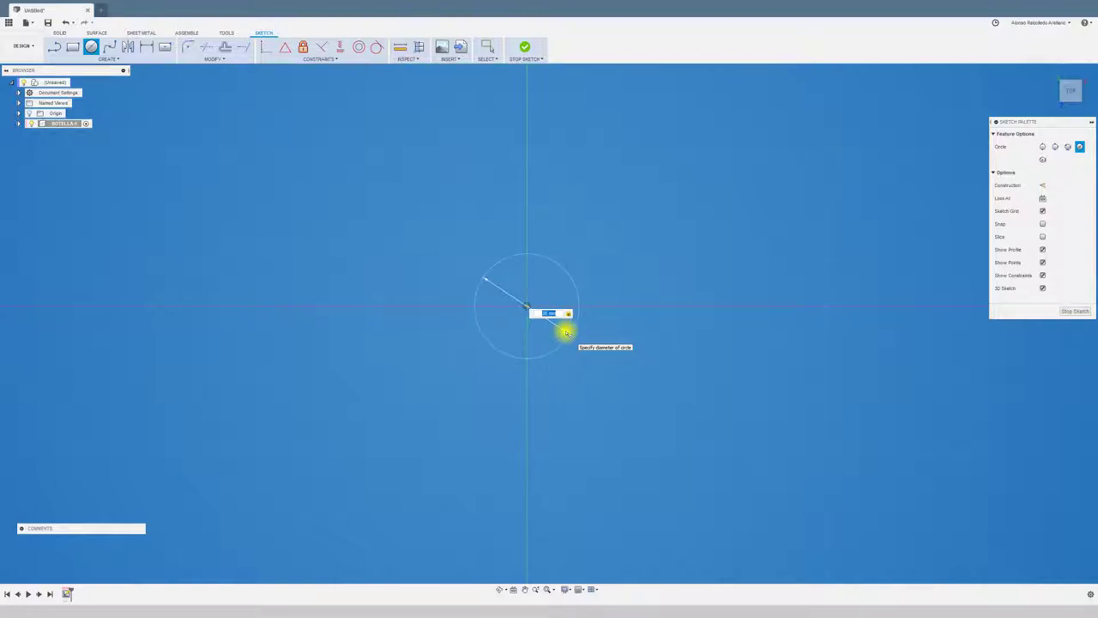
key(Return)
key(Escape)
key(e)
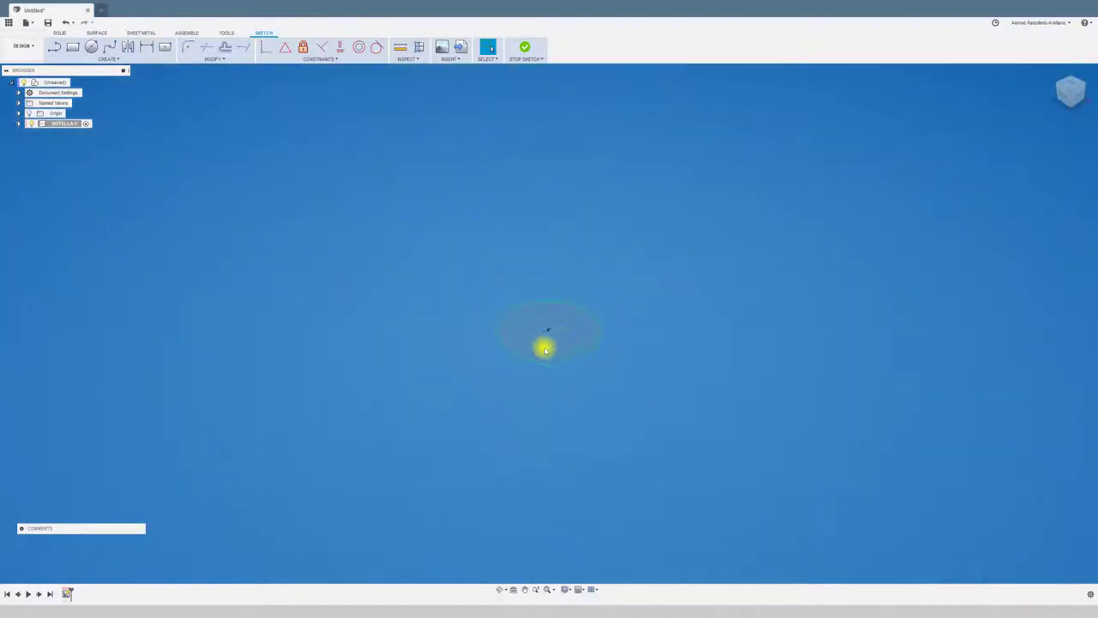
drag(549, 324, 551, 262)
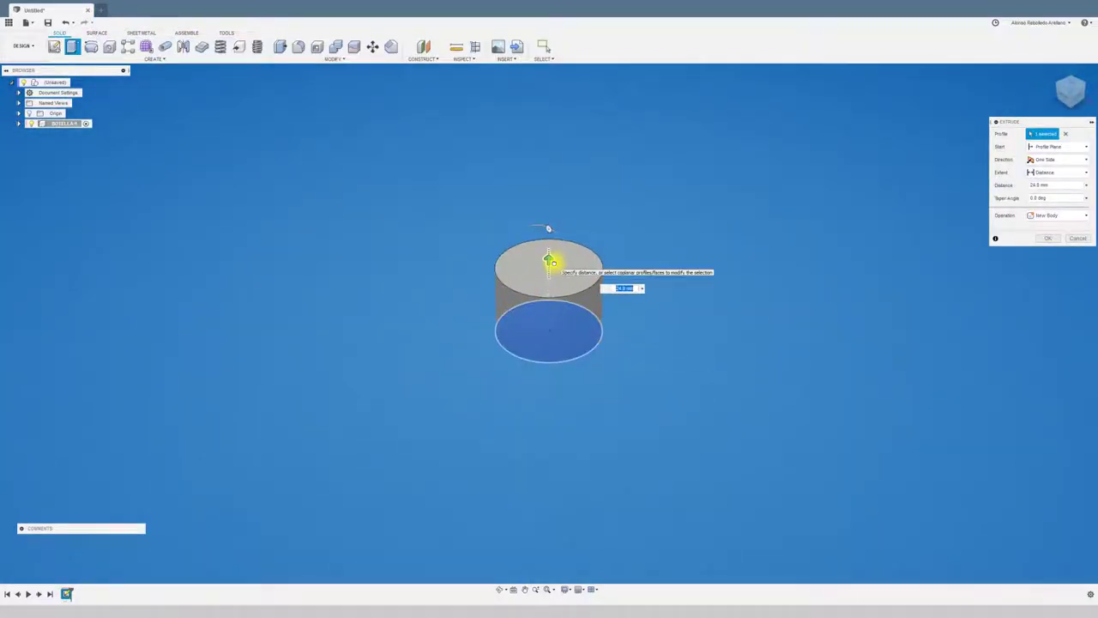
Step: Commit the 25 mm cylinder extrusion and orbit to view its side
key(Return)
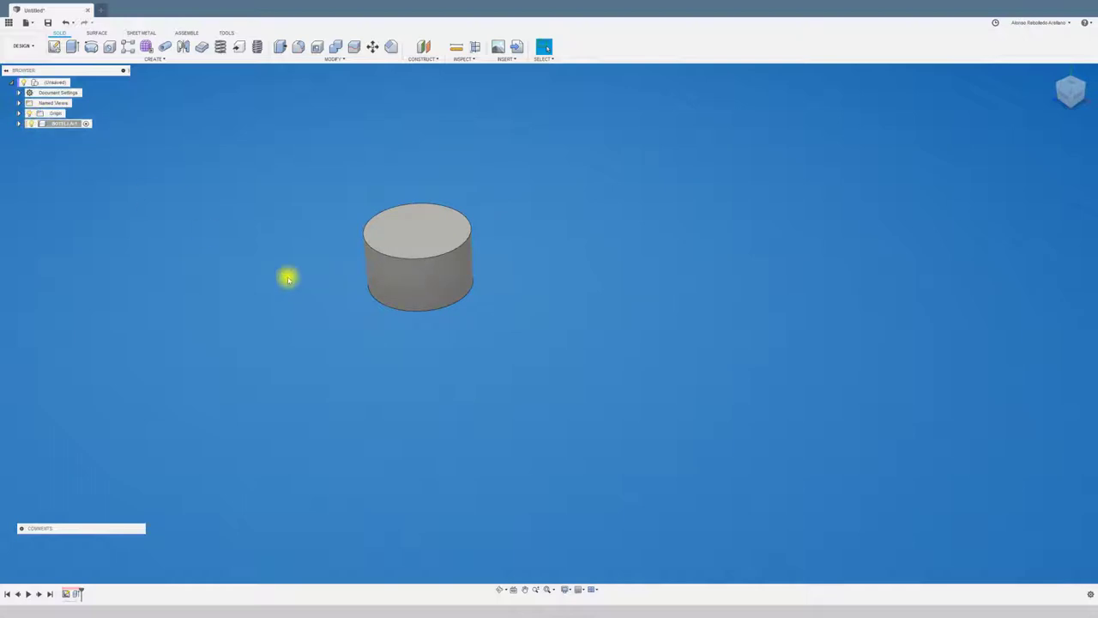
mouse_move(286, 307)
shift+middle_down()
mouse_move(492, 314)
mouse_move(500, 301)
mouse_move(512, 393)
mouse_move(248, 266)
shift+middle_up()
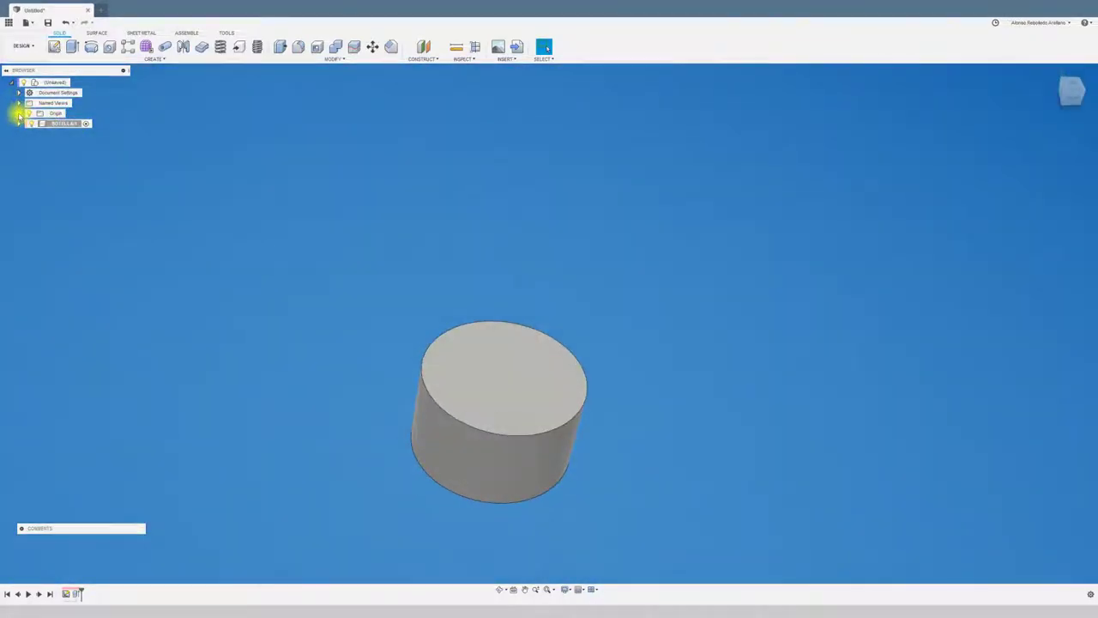
Step: Start a new sketch on the XY origin plane from the browser's Origin folder
click(19, 113)
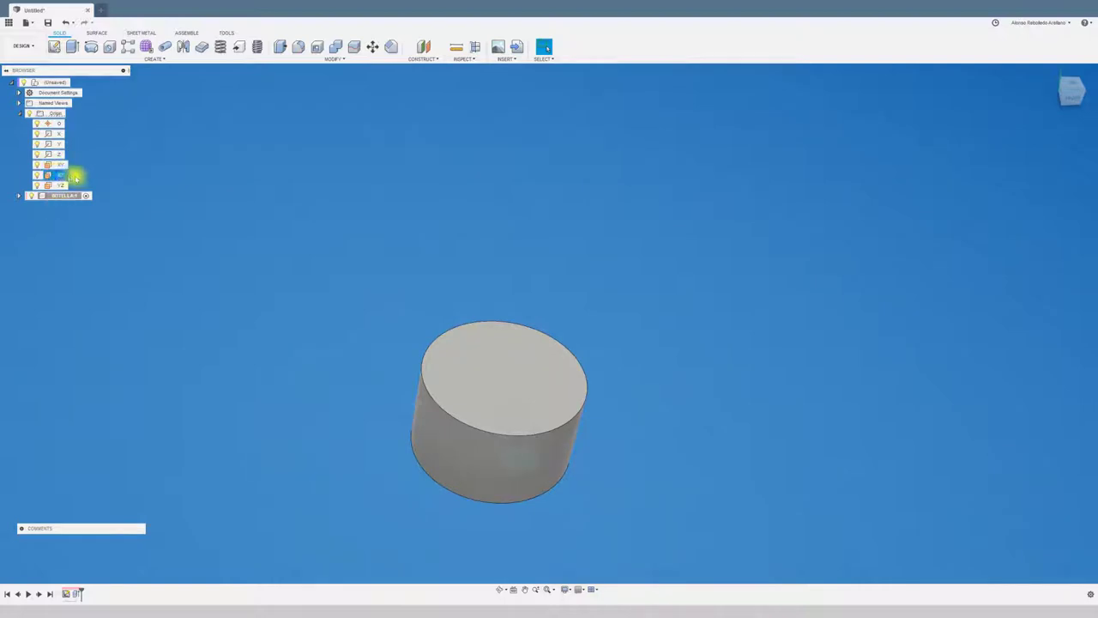
click(65, 165)
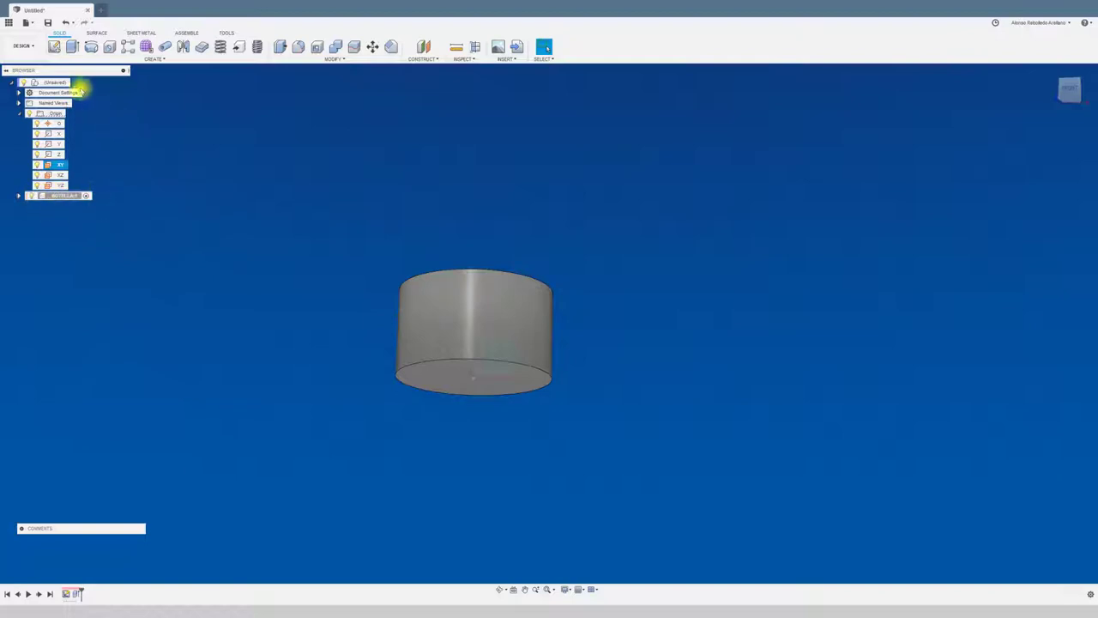
click(54, 49)
click(404, 286)
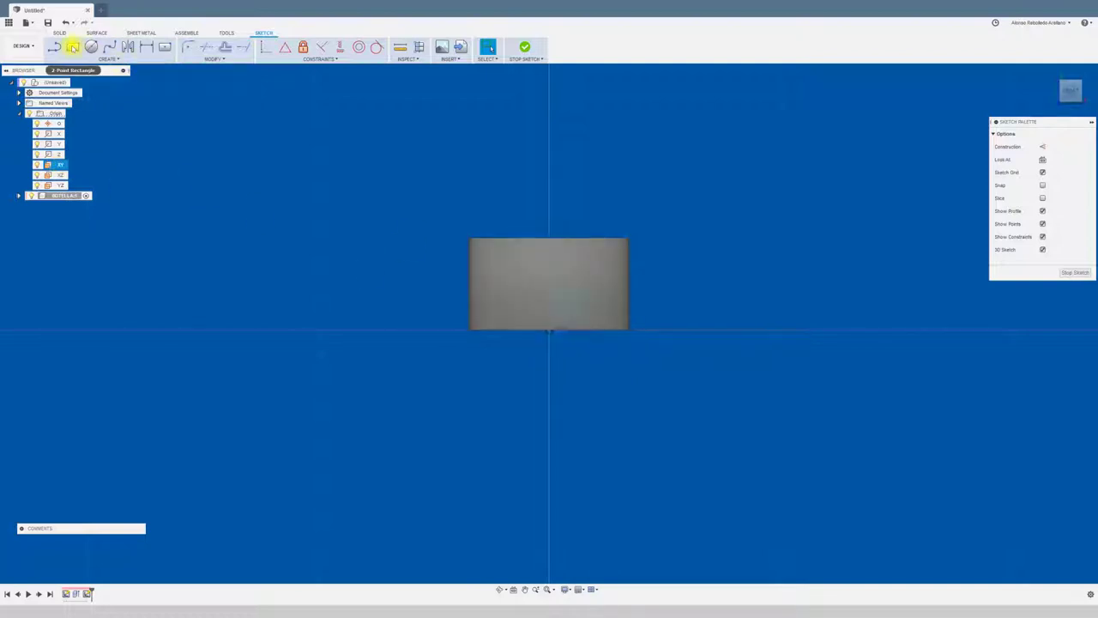
Step: Draw a rectangle from the origin down below the cylinder and dimension its height to 80
click(73, 47)
middle_drag(466, 343, 335, 248)
scroll(369, 172, down, 2)
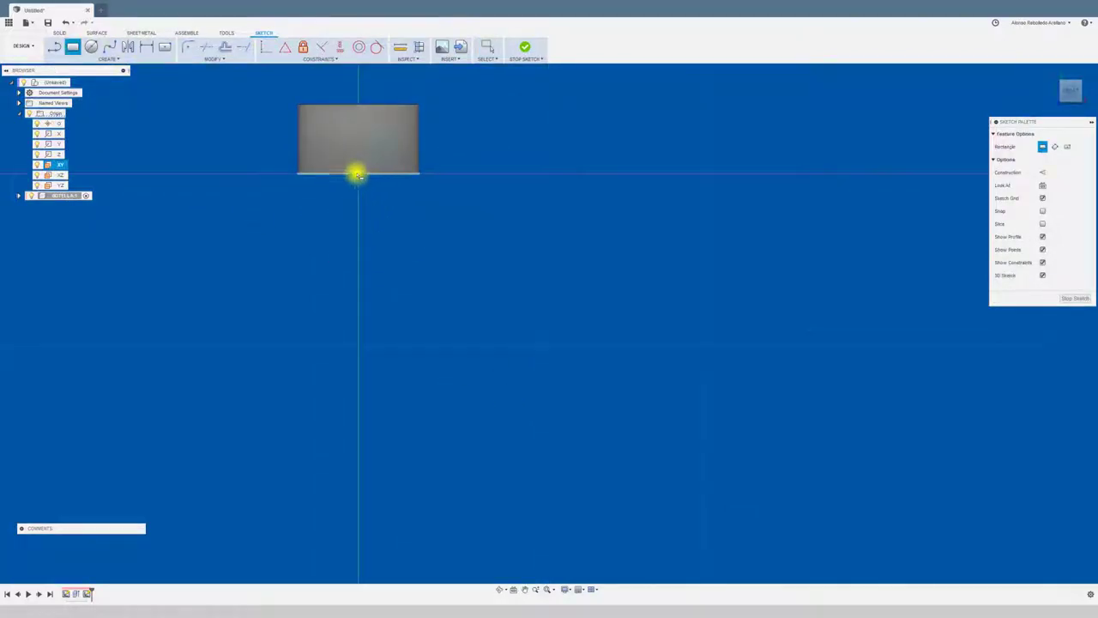
click(359, 174)
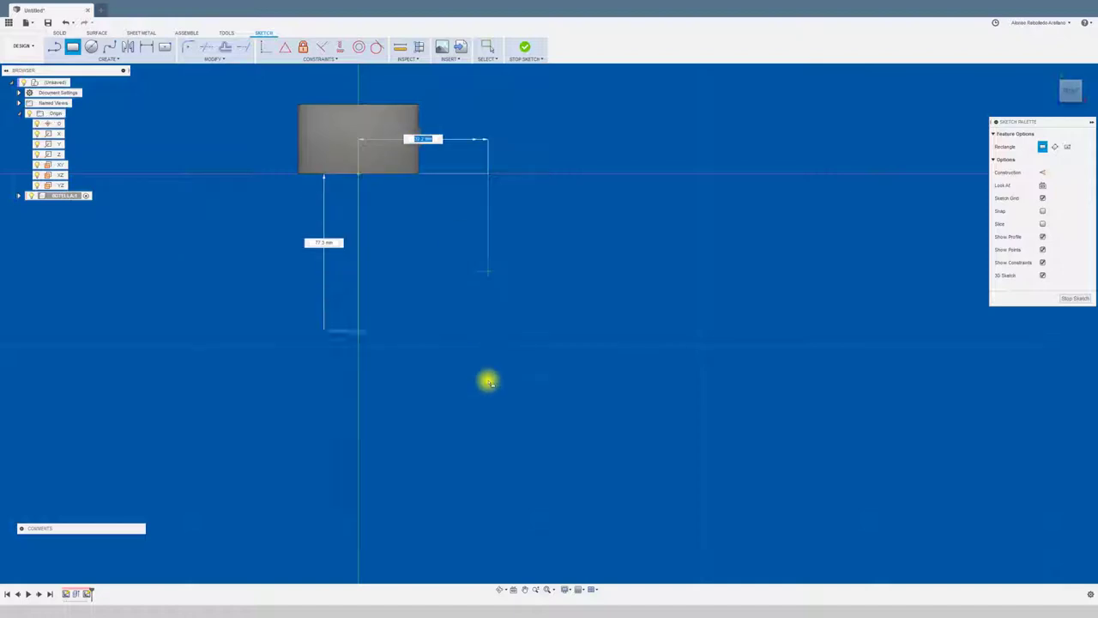
click(466, 446)
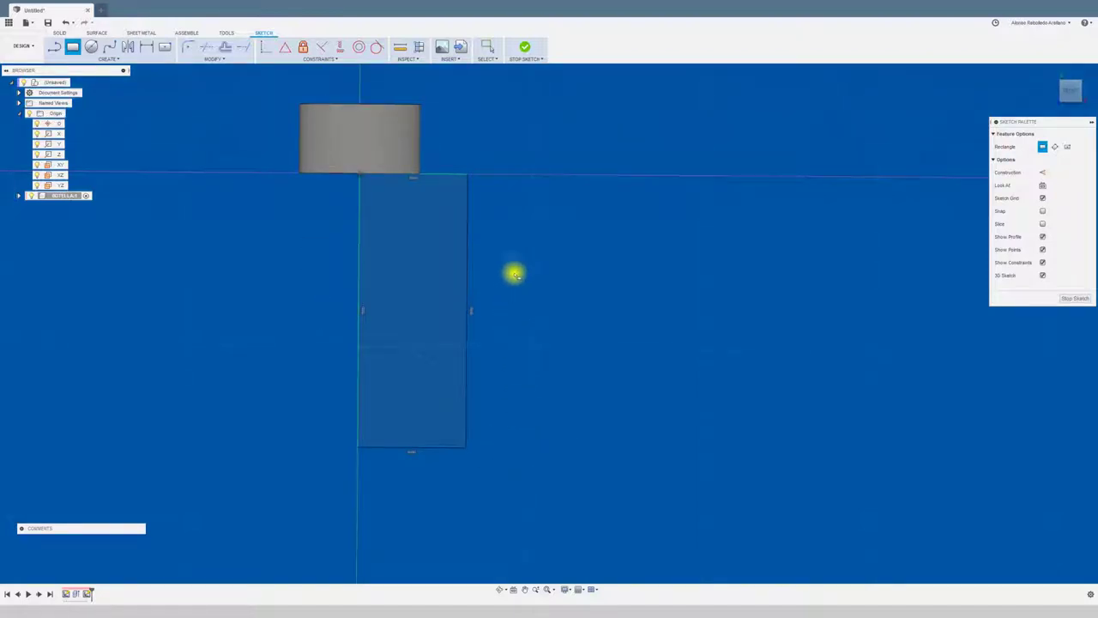
key(d)
click(466, 272)
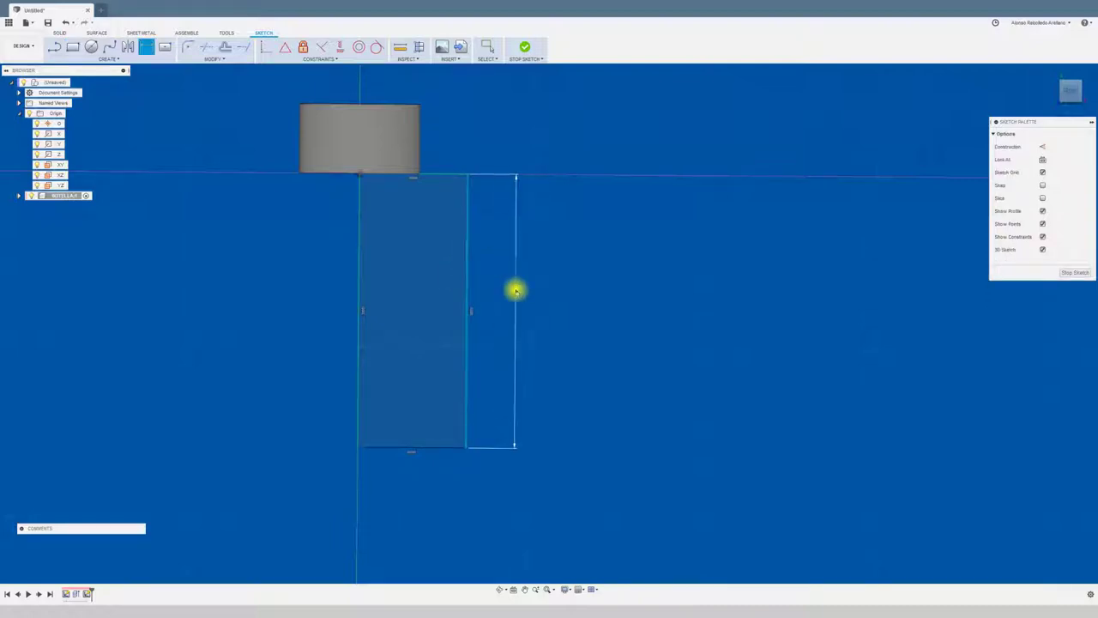
click(515, 289)
key(Return)
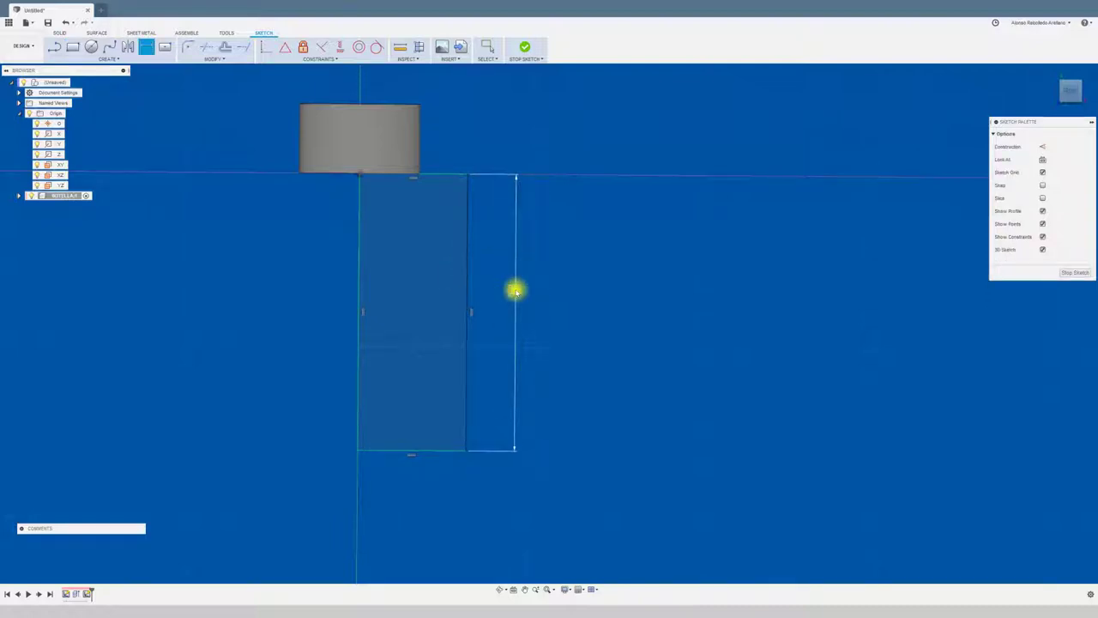
Step: Round the rectangle's top-right corner with a 10 mm fillet
click(188, 47)
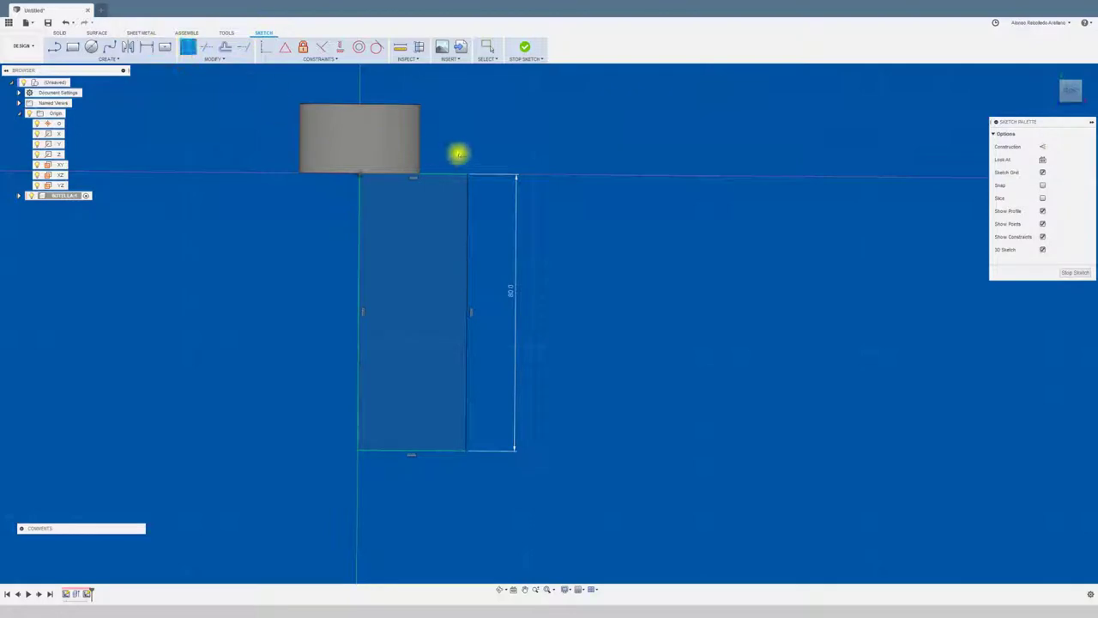
click(466, 192)
click(536, 176)
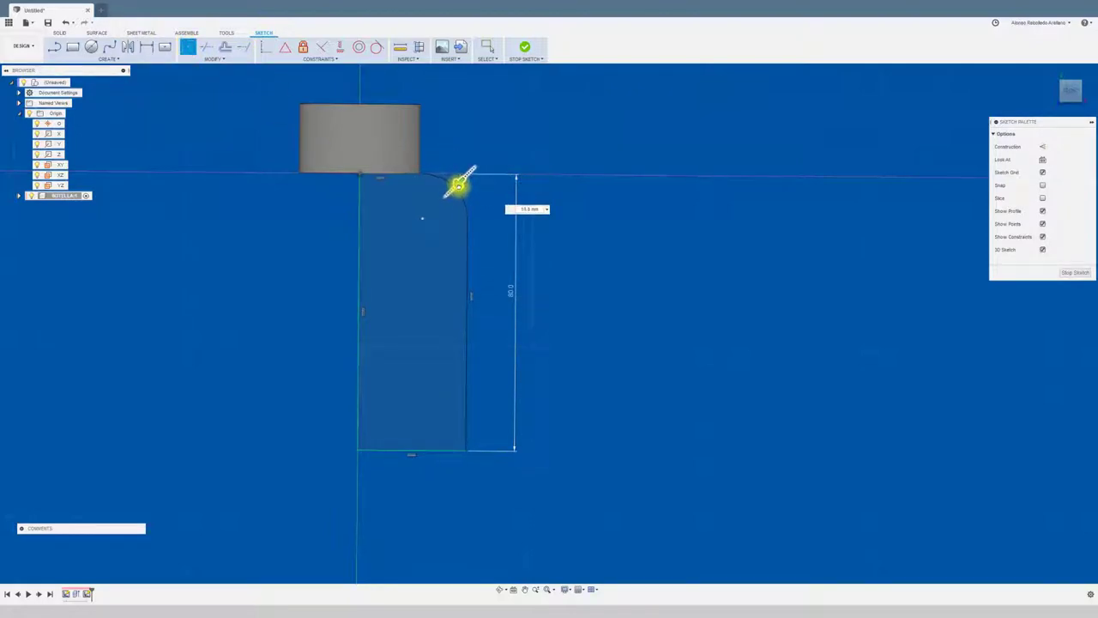
drag(461, 181, 454, 189)
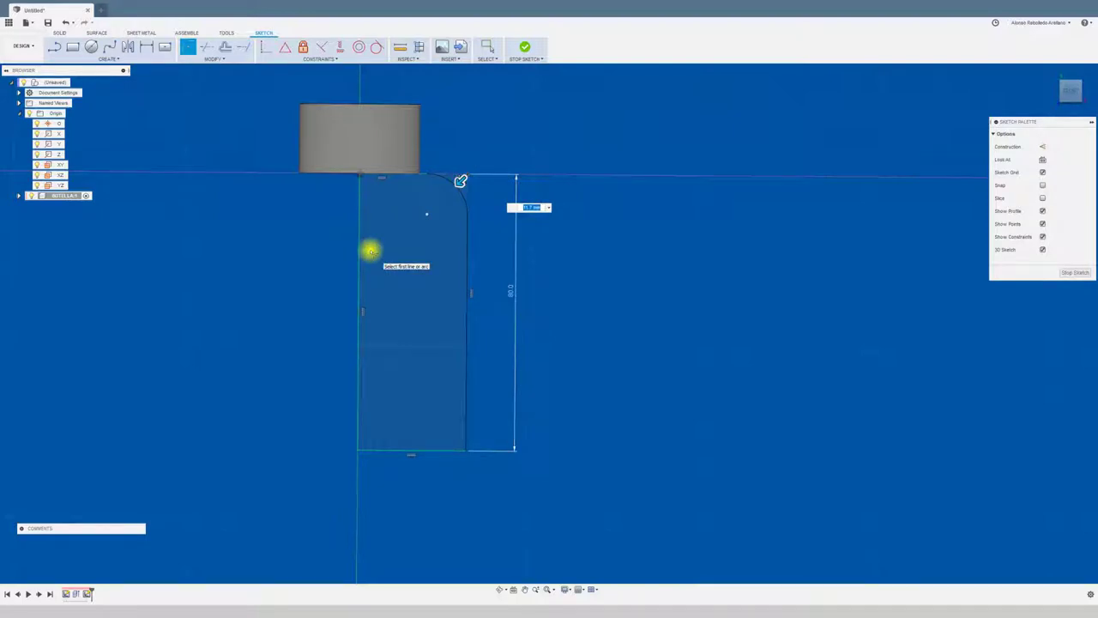
key(Escape)
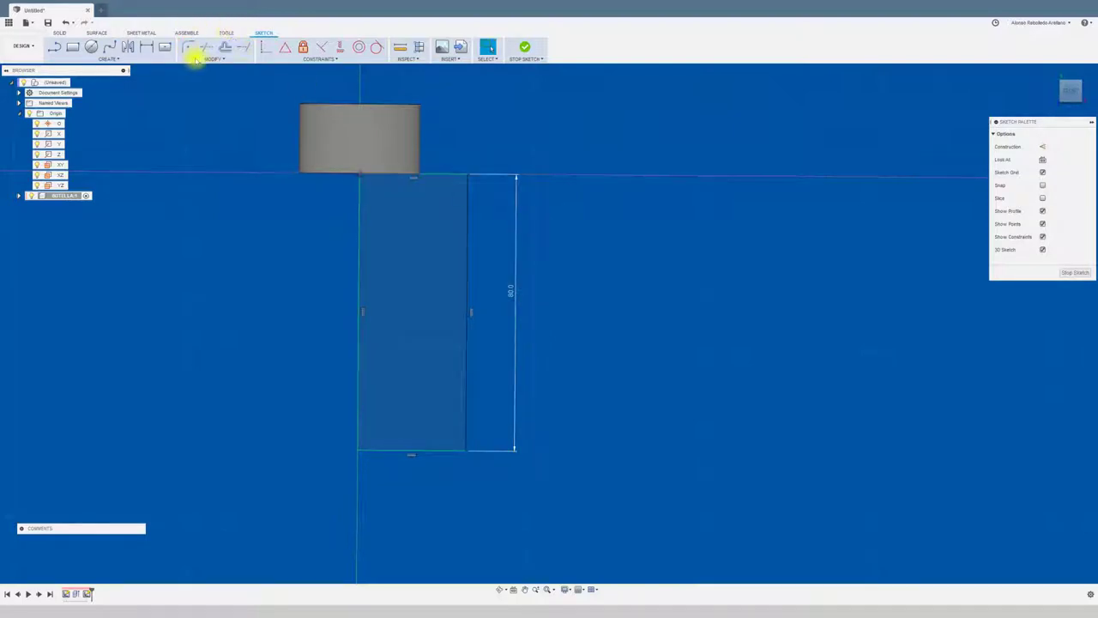
click(190, 49)
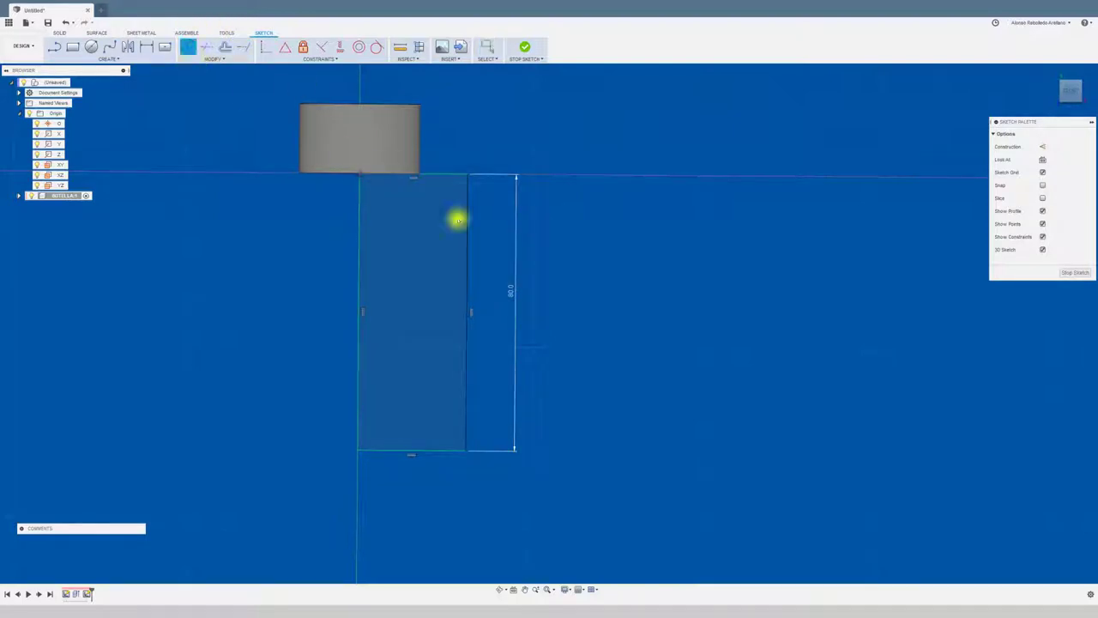
click(457, 176)
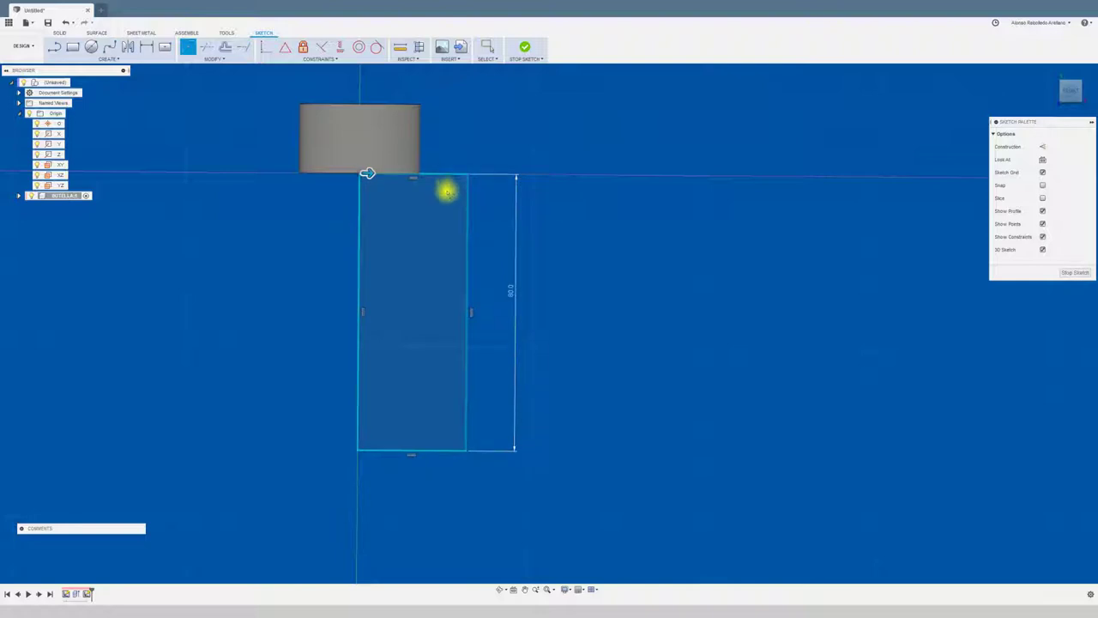
key(Escape)
click(188, 47)
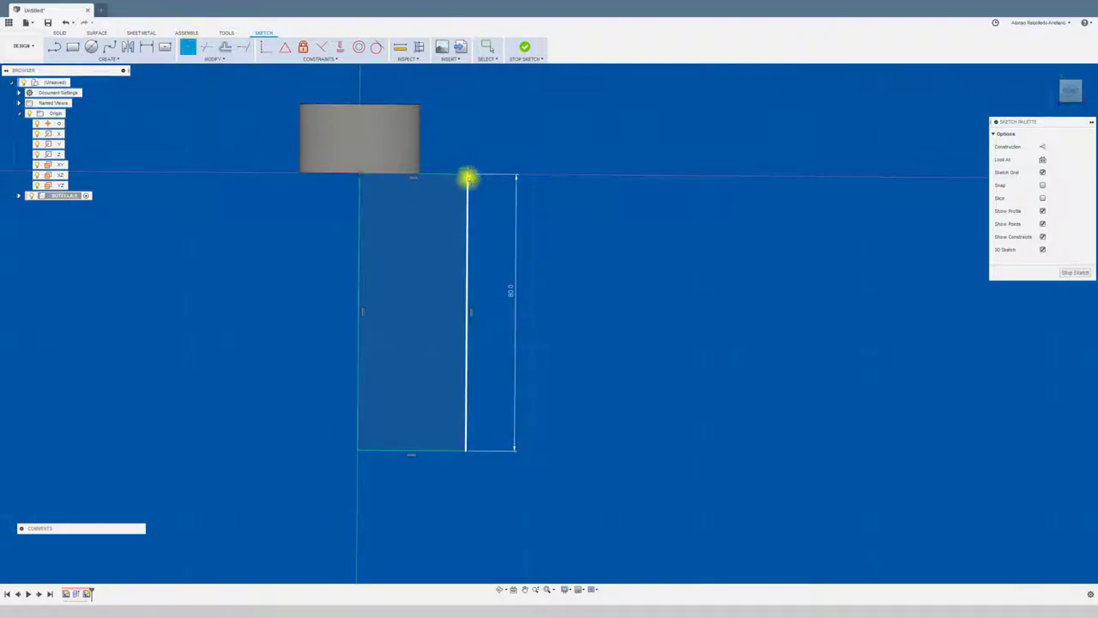
click(467, 177)
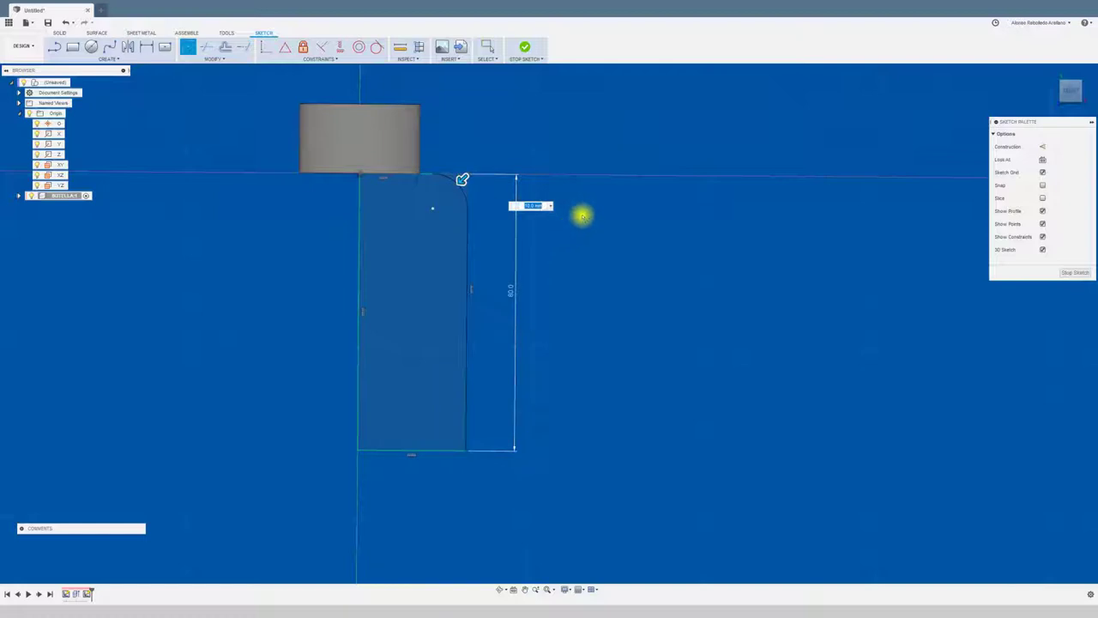
key(Return)
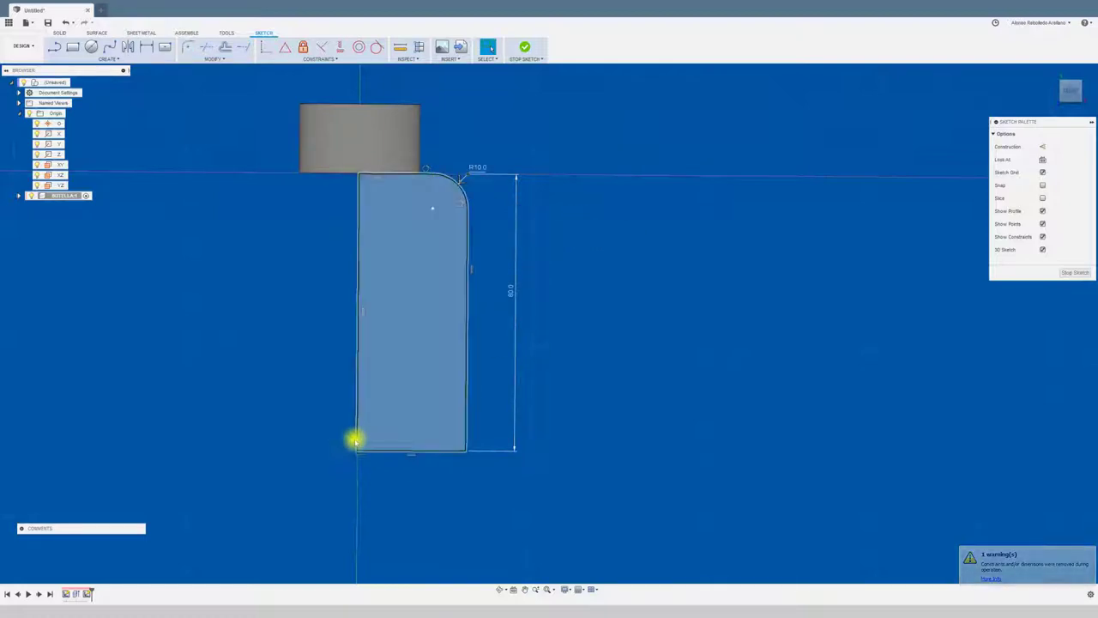
Step: Round the rectangle's bottom-right corner with a 5 mm fillet
click(190, 49)
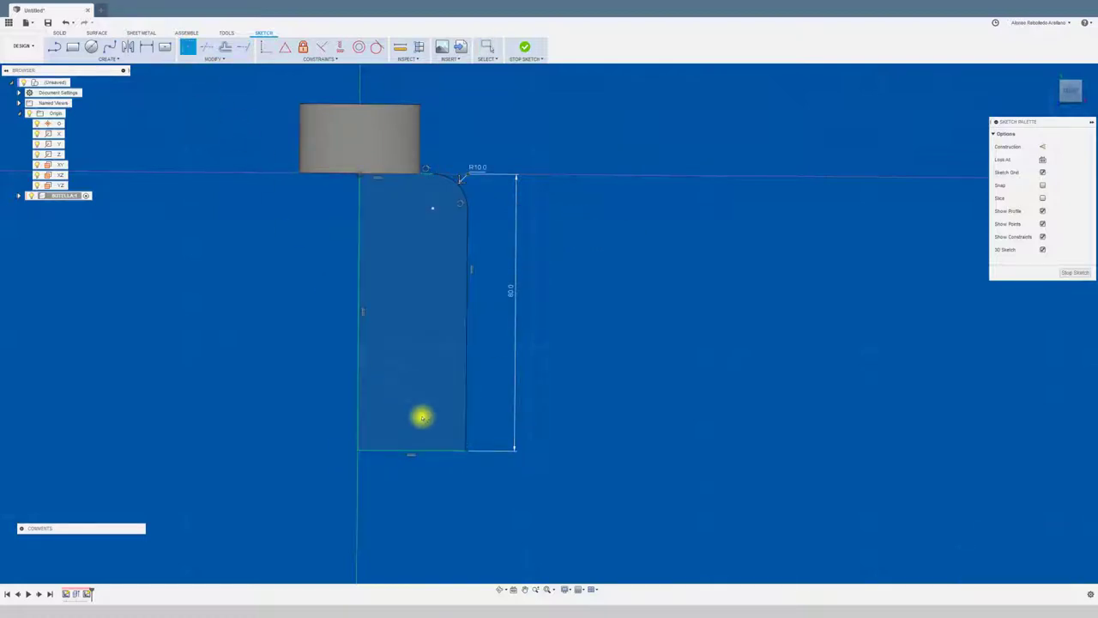
click(464, 438)
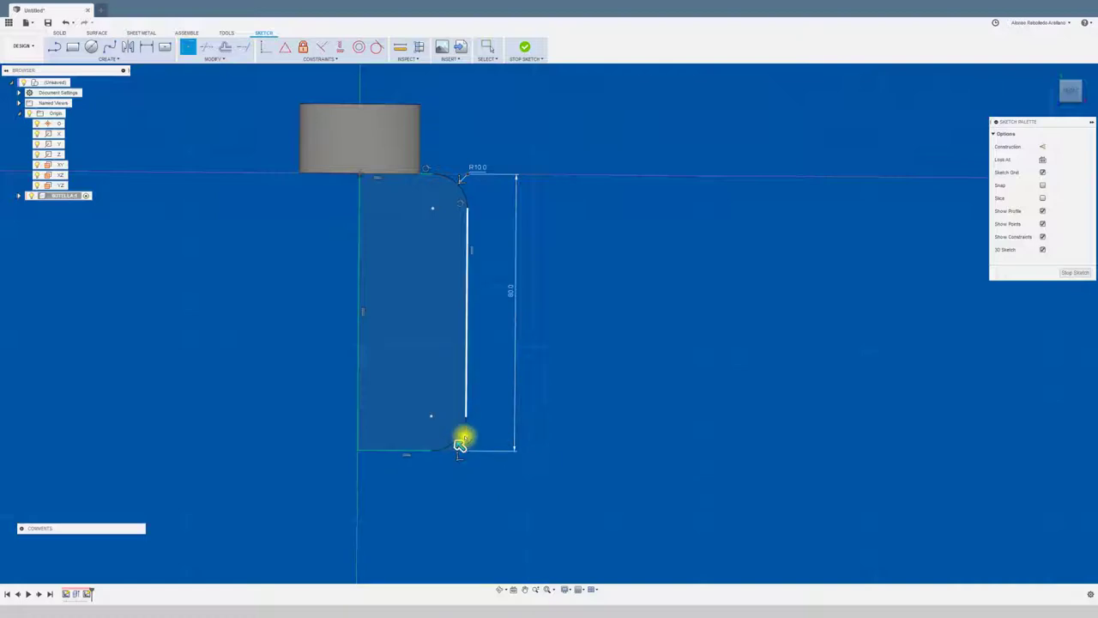
click(461, 443)
text(5)
key(Return)
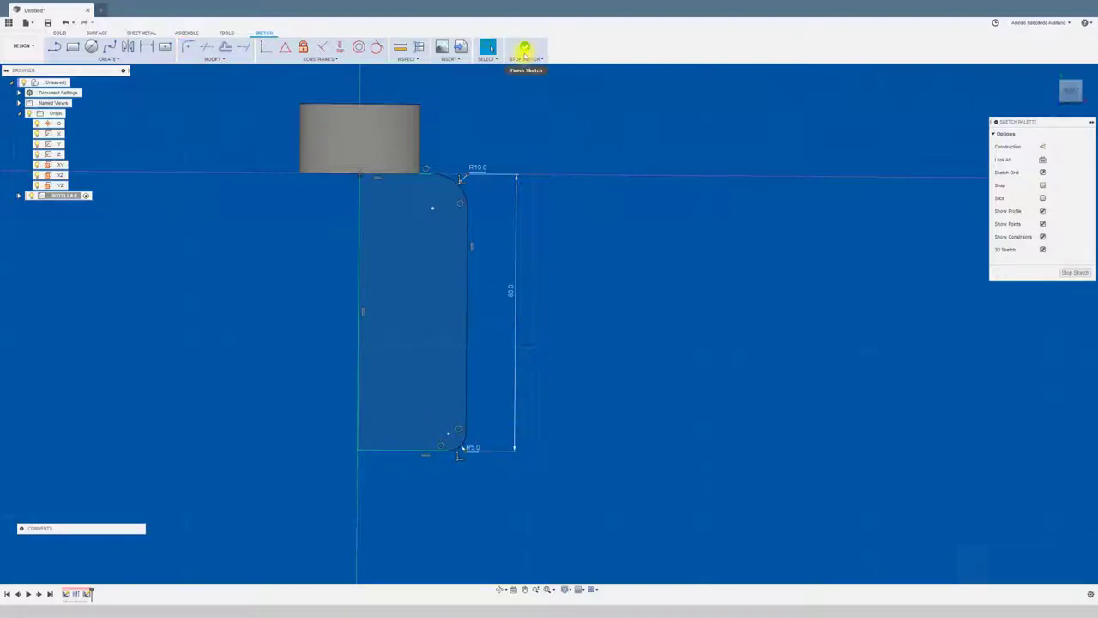
Step: Finish the sketch and revolve the profile 360° around its left edge, joined to the cylinder
click(528, 50)
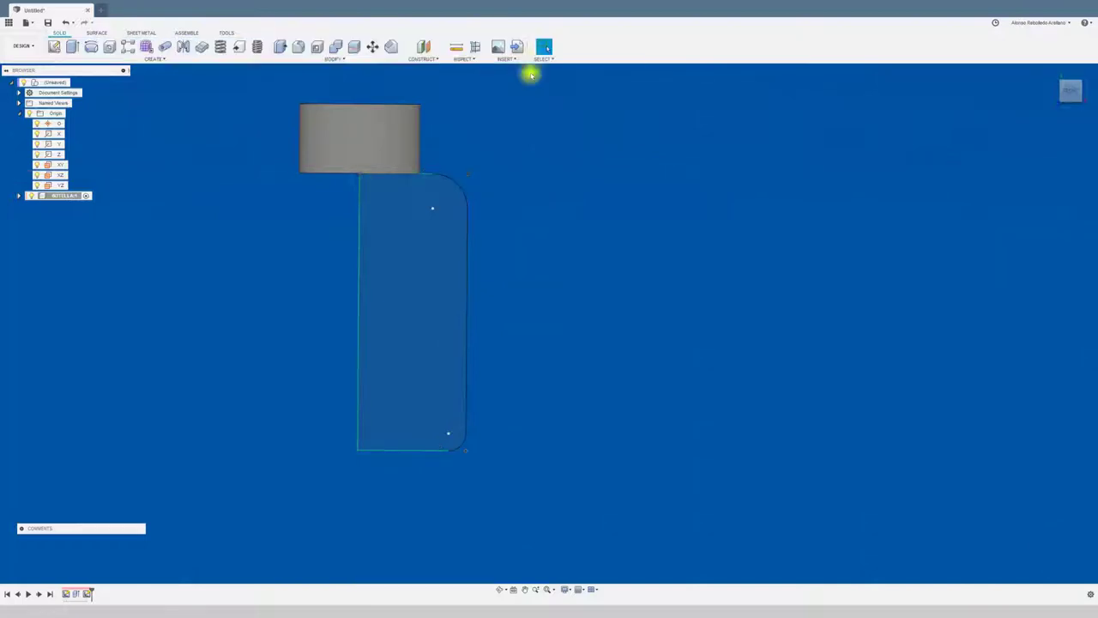
mouse_move(514, 103)
shift+middle_down()
mouse_move(335, 153)
mouse_move(314, 134)
mouse_move(318, 123)
mouse_move(284, 132)
mouse_move(274, 108)
shift+middle_up()
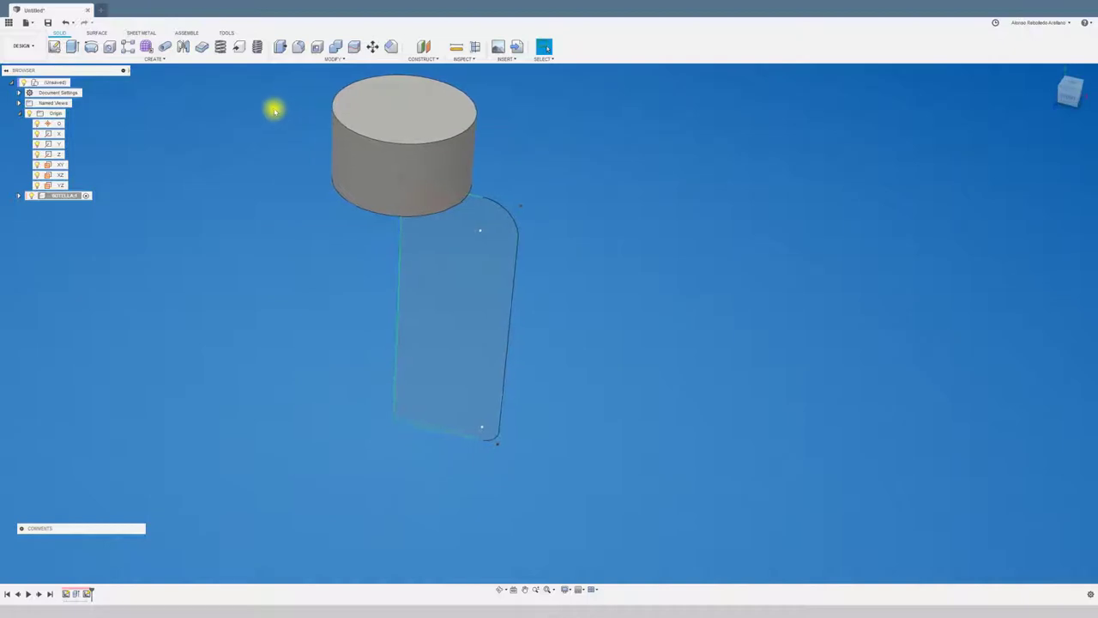
click(91, 47)
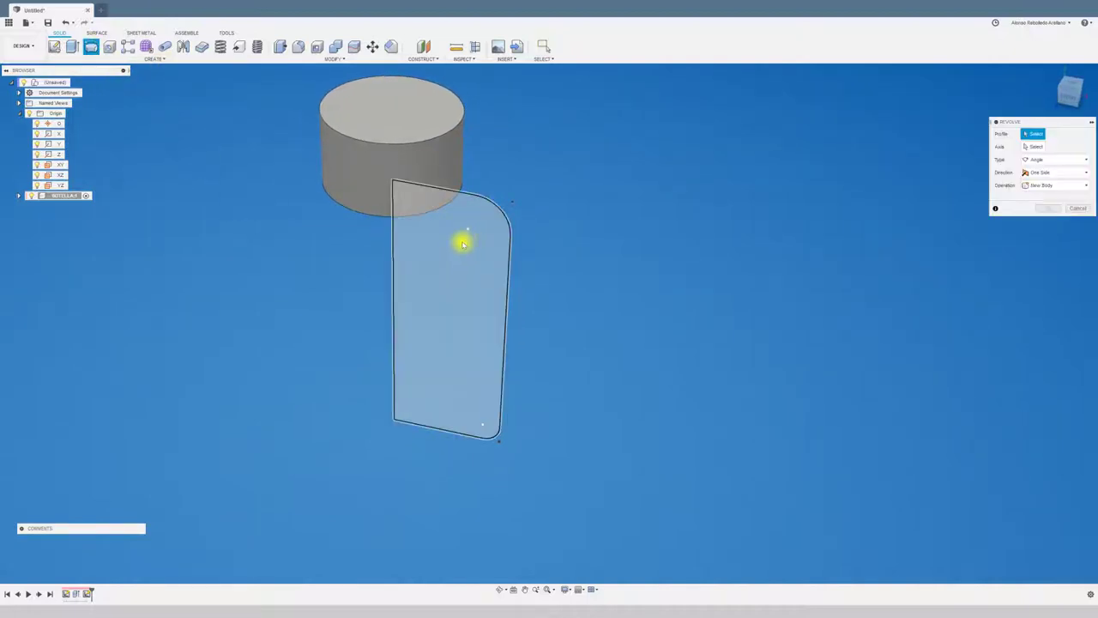
click(463, 243)
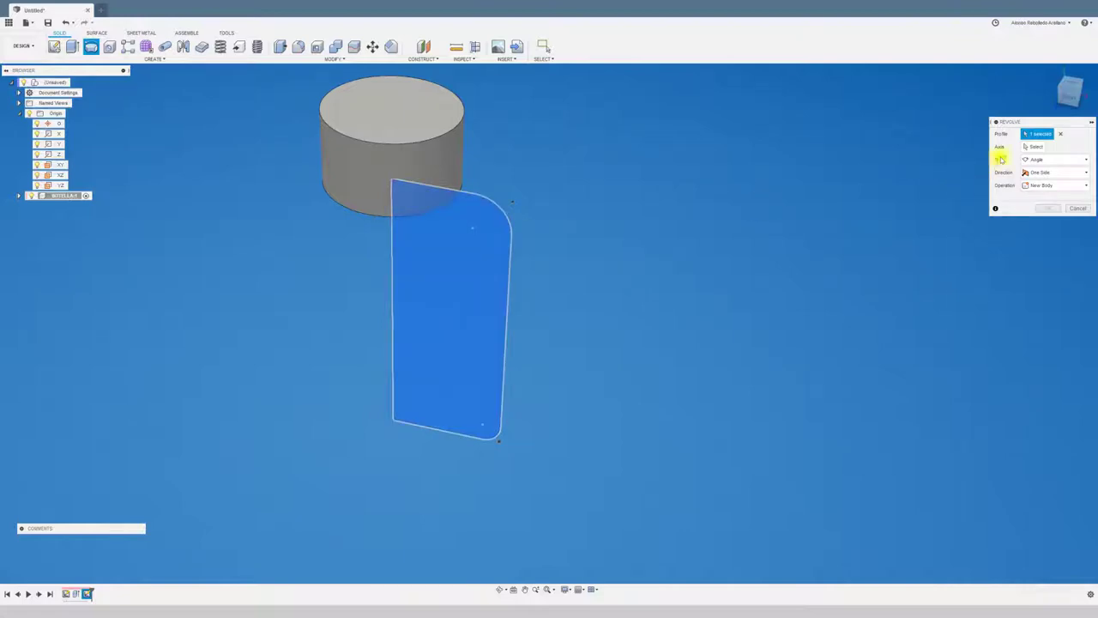
click(1032, 148)
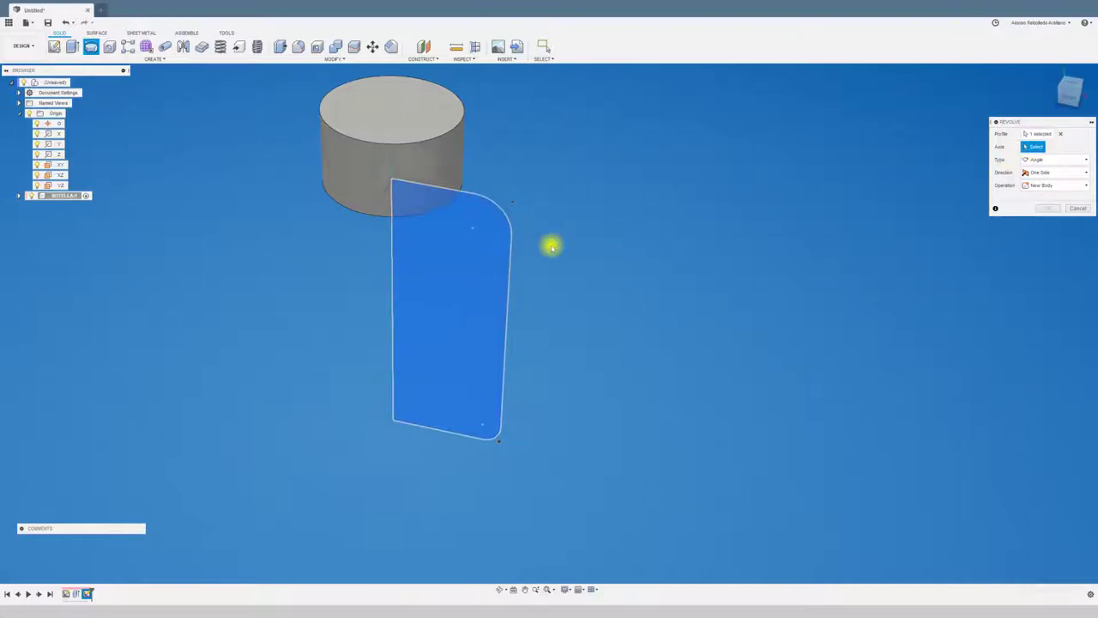
click(392, 274)
scroll(544, 286, down, 3)
scroll(544, 286, up, 4)
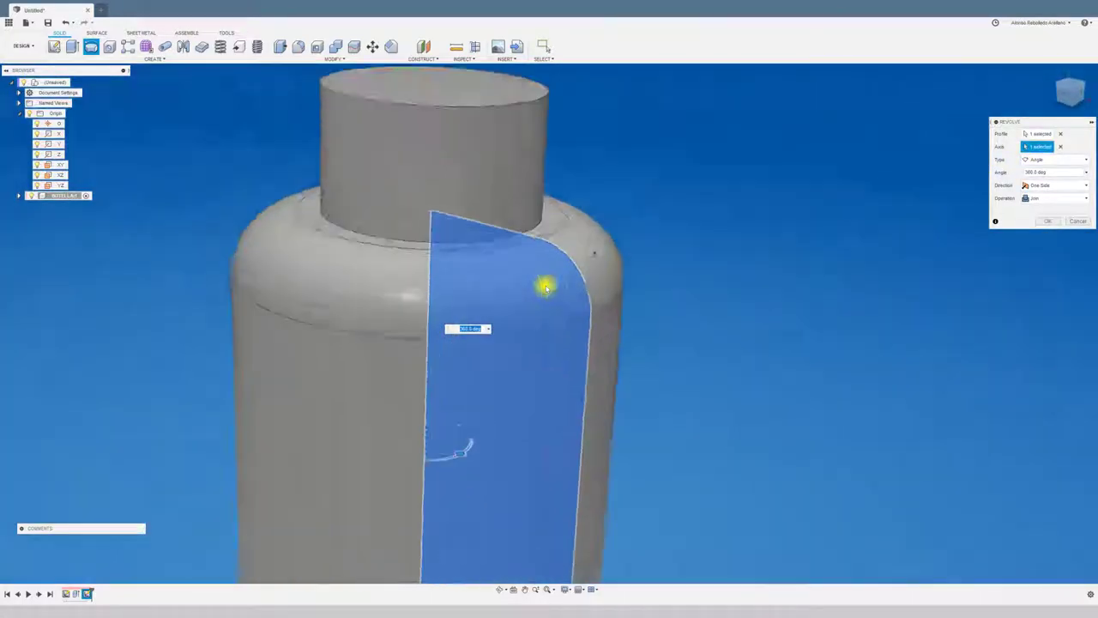
scroll(545, 286, up, 3)
scroll(558, 276, down, 2)
scroll(576, 262, down, 4)
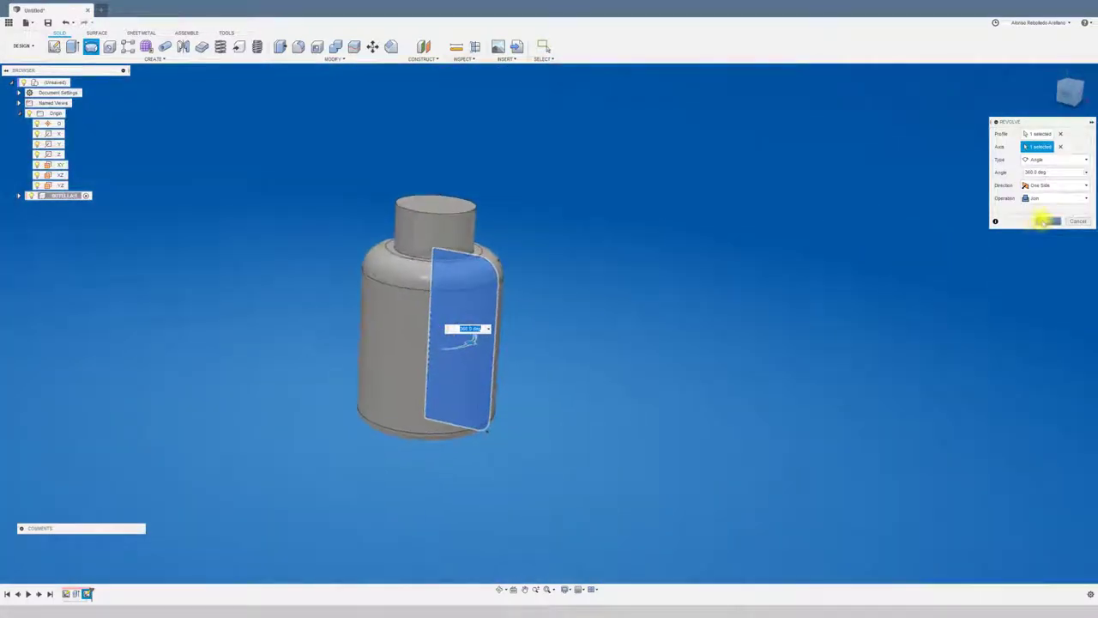
click(1047, 221)
mouse_move(574, 304)
shift+middle_down()
mouse_move(350, 326)
mouse_move(311, 297)
shift+middle_up()
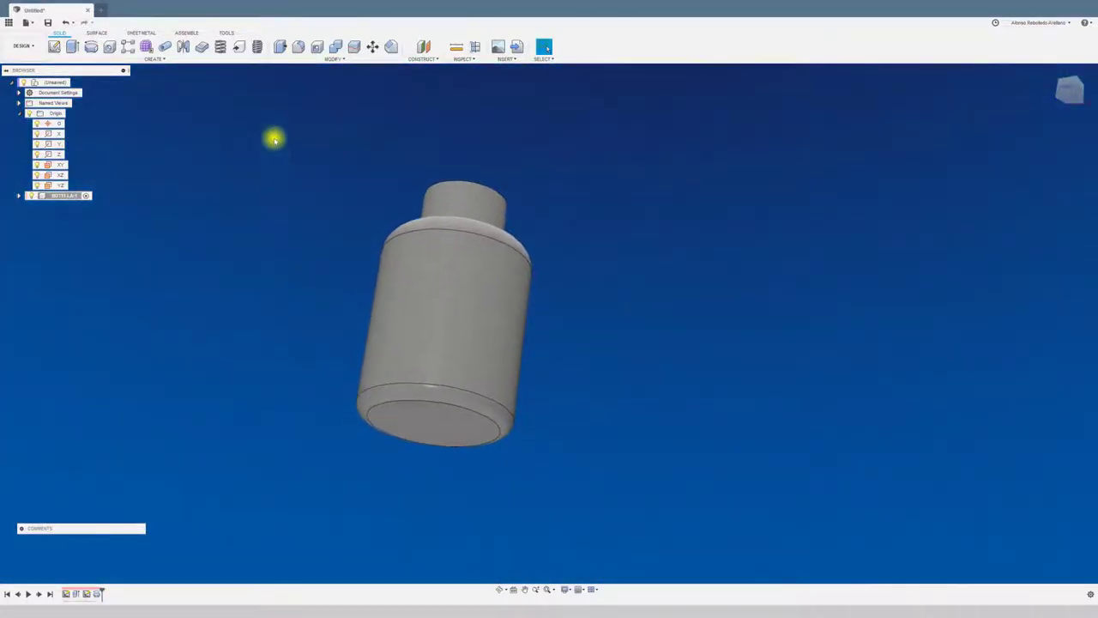
Step: Press Pull the bottle's bottom face out by 27.1 mm
click(280, 47)
click(435, 421)
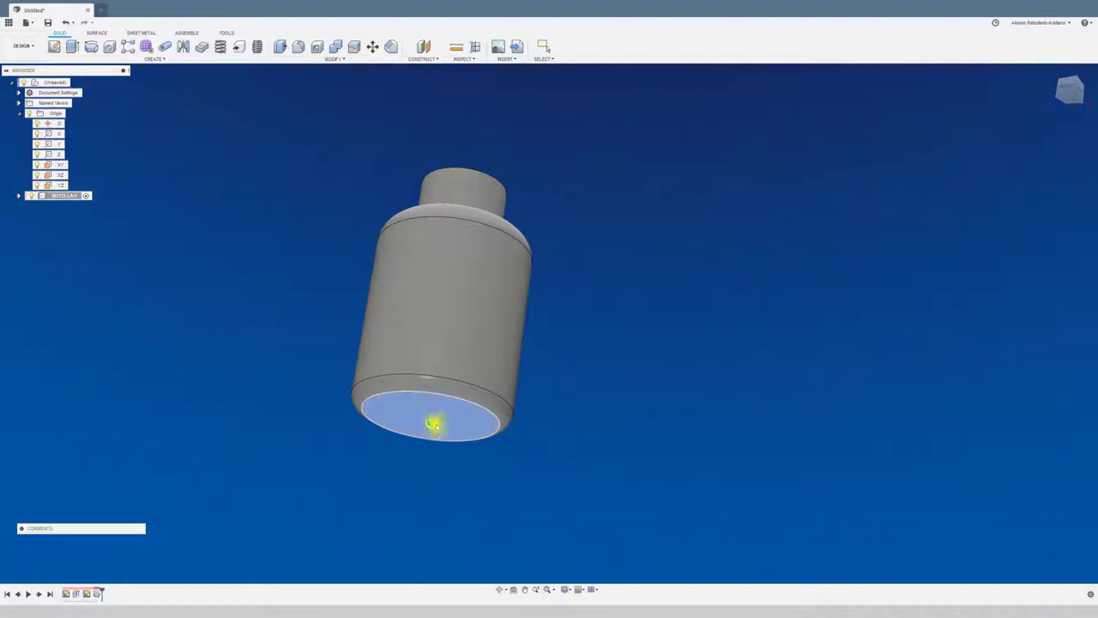
drag(432, 421, 419, 491)
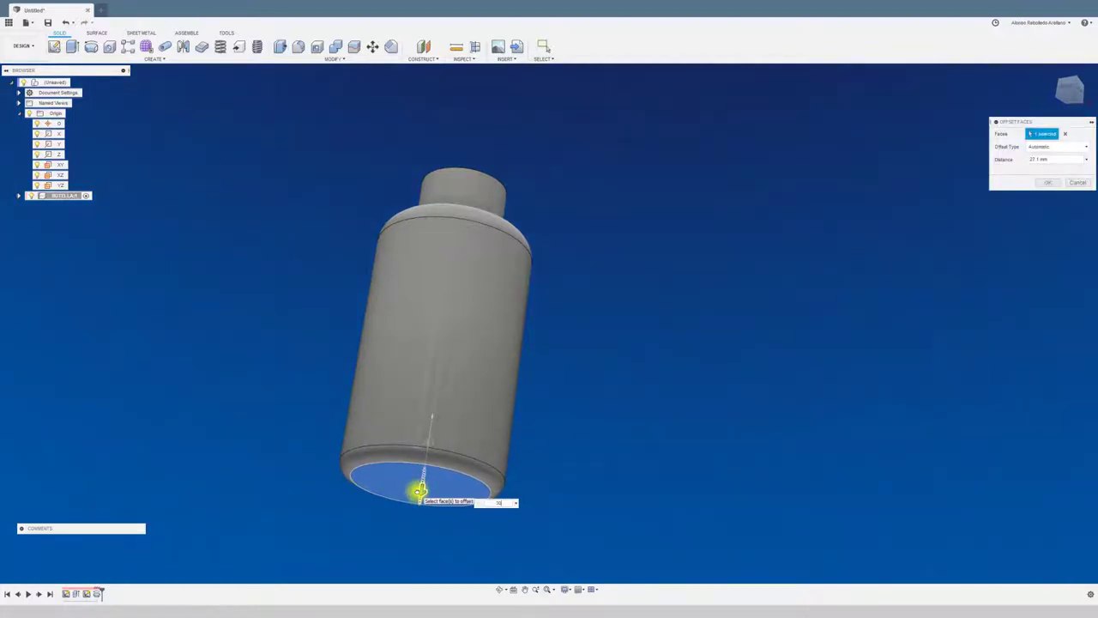
key(Return)
Step: Fillet the edge at the neck's base with a radius of about 2.4 mm
mouse_move(417, 490)
shift+middle_down()
mouse_move(498, 446)
mouse_move(478, 191)
shift+middle_up()
scroll(478, 192, up, 5)
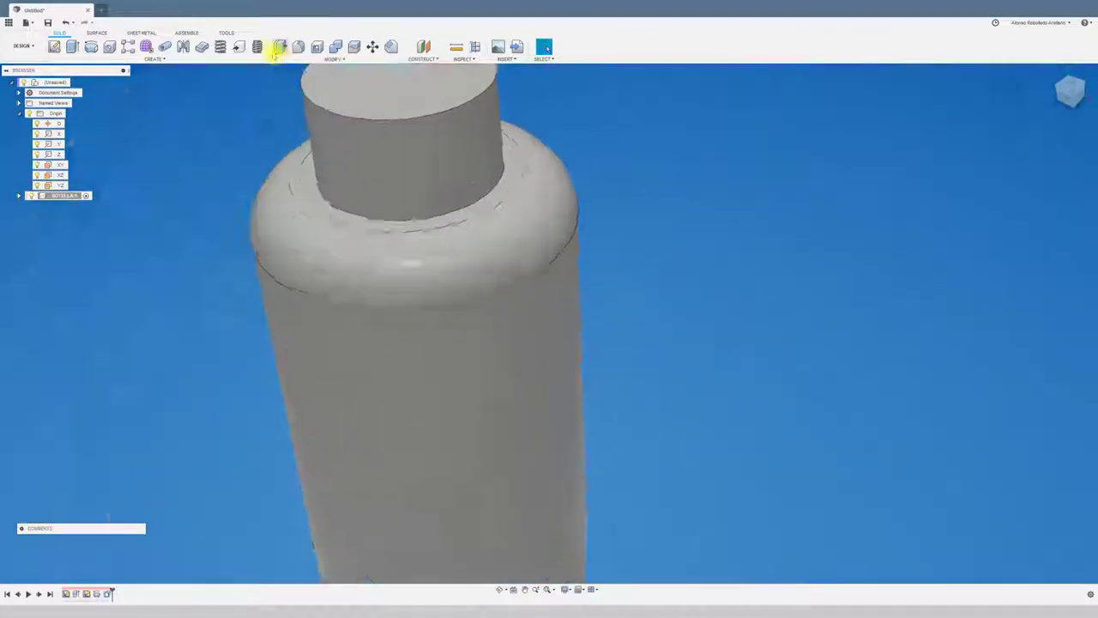
click(298, 46)
click(478, 192)
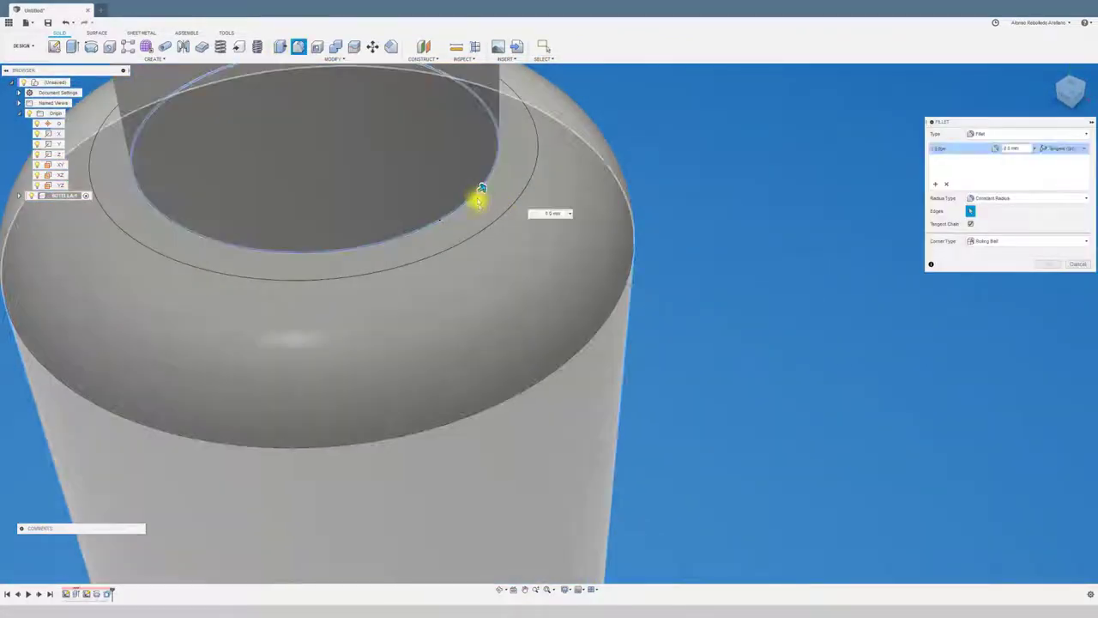
drag(477, 199, 489, 183)
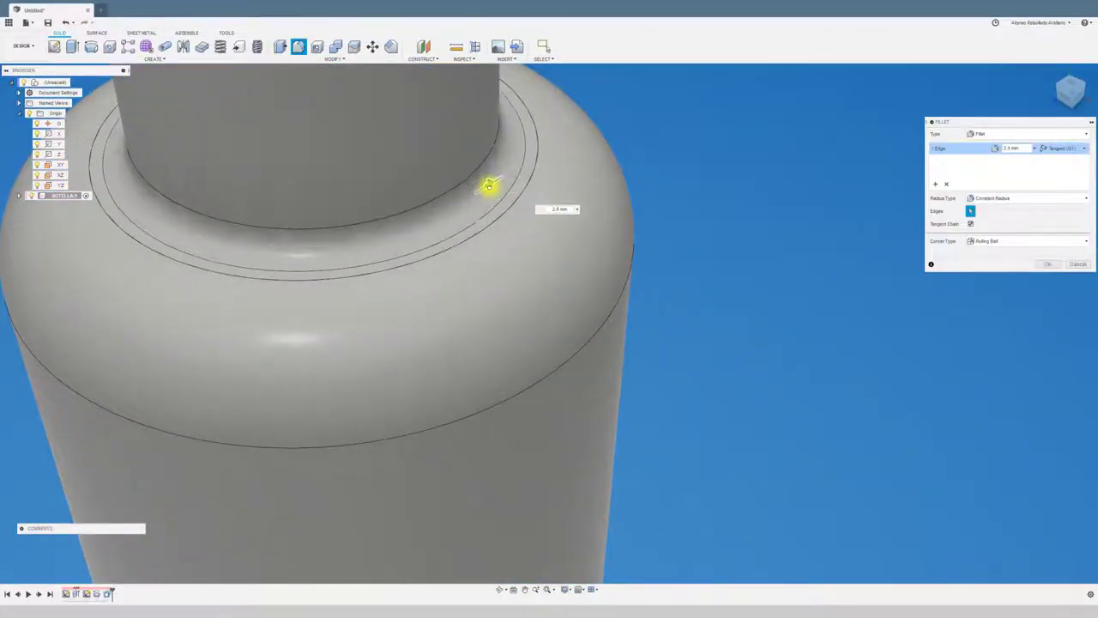
click(1048, 264)
key(F6)
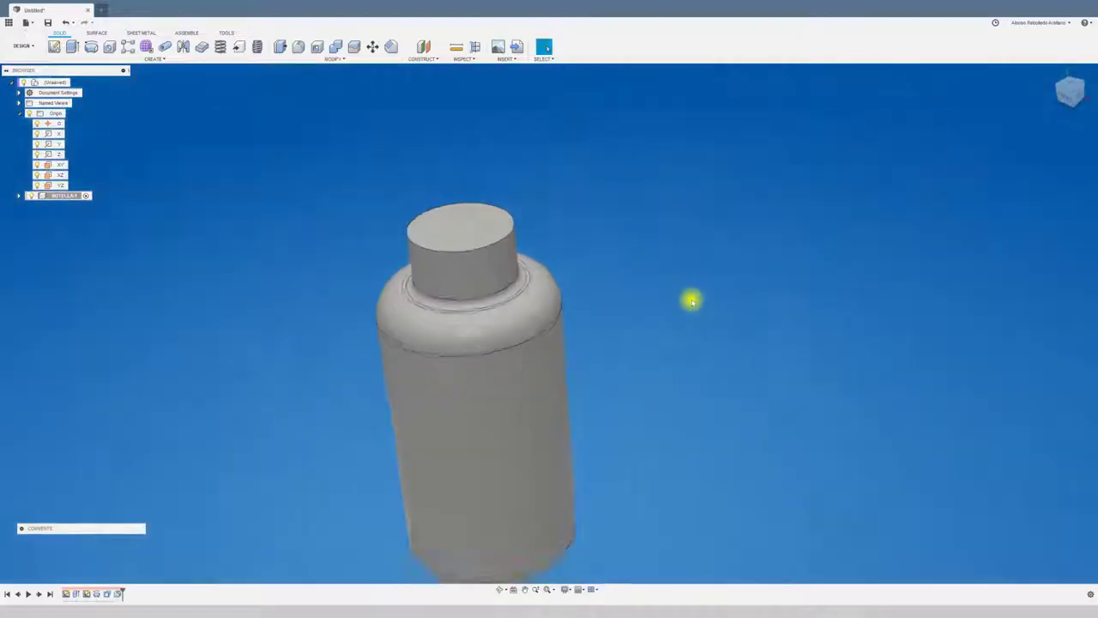
mouse_move(691, 301)
shift+middle_down()
mouse_move(485, 495)
mouse_move(487, 450)
shift+middle_up()
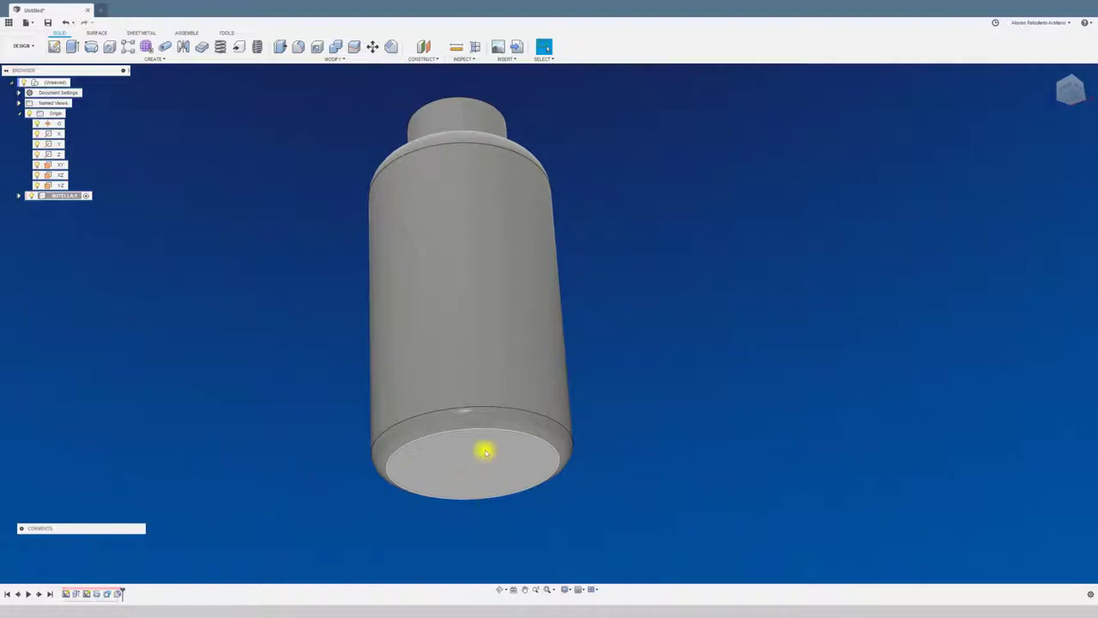
Step: Start a sketch on the bottle's bottom face, then pick Sphere from the Solid Create menu
click(53, 46)
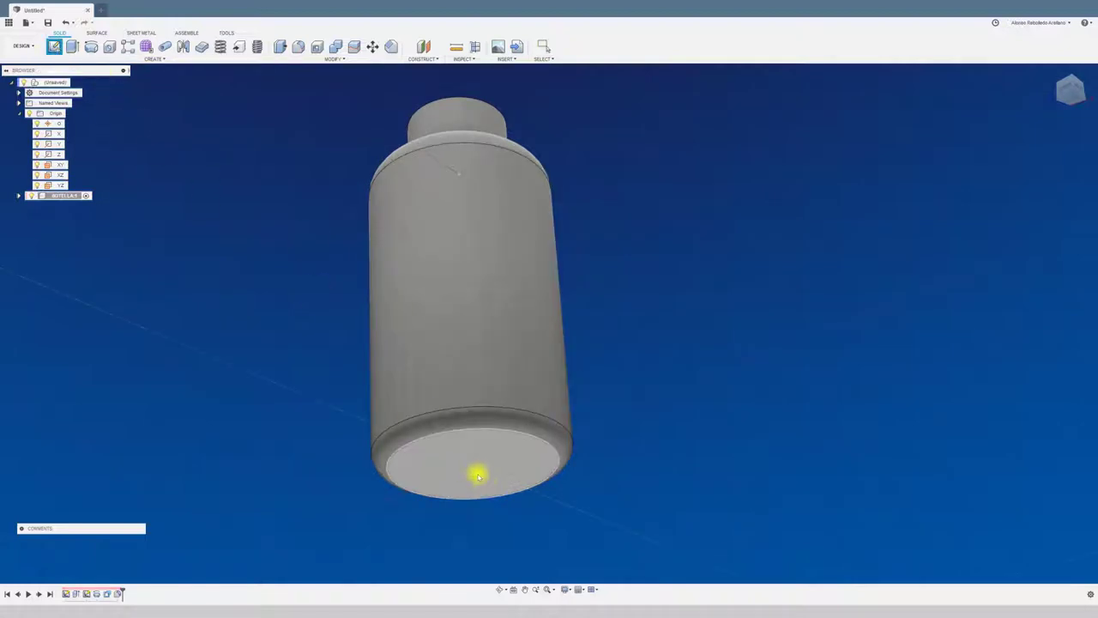
click(492, 481)
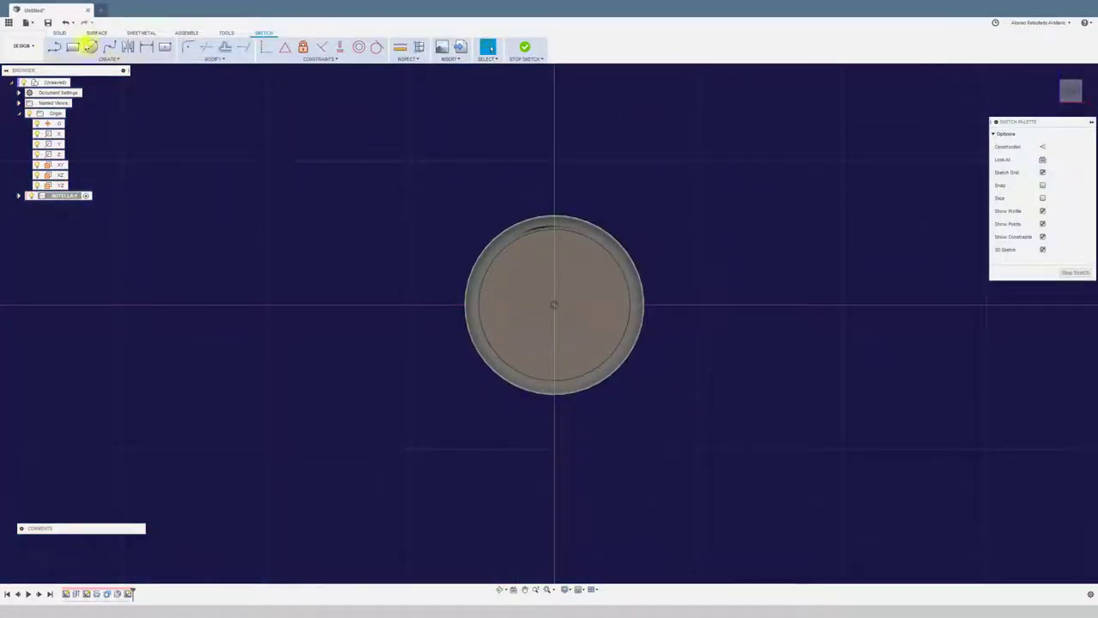
click(124, 60)
mouse_move(212, 58)
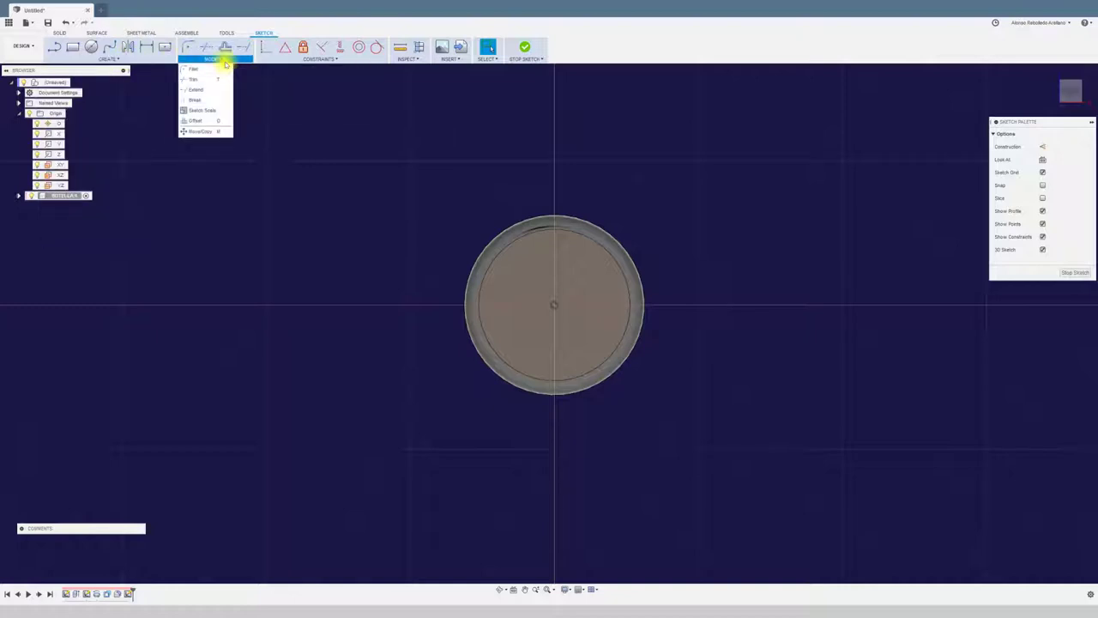
click(57, 34)
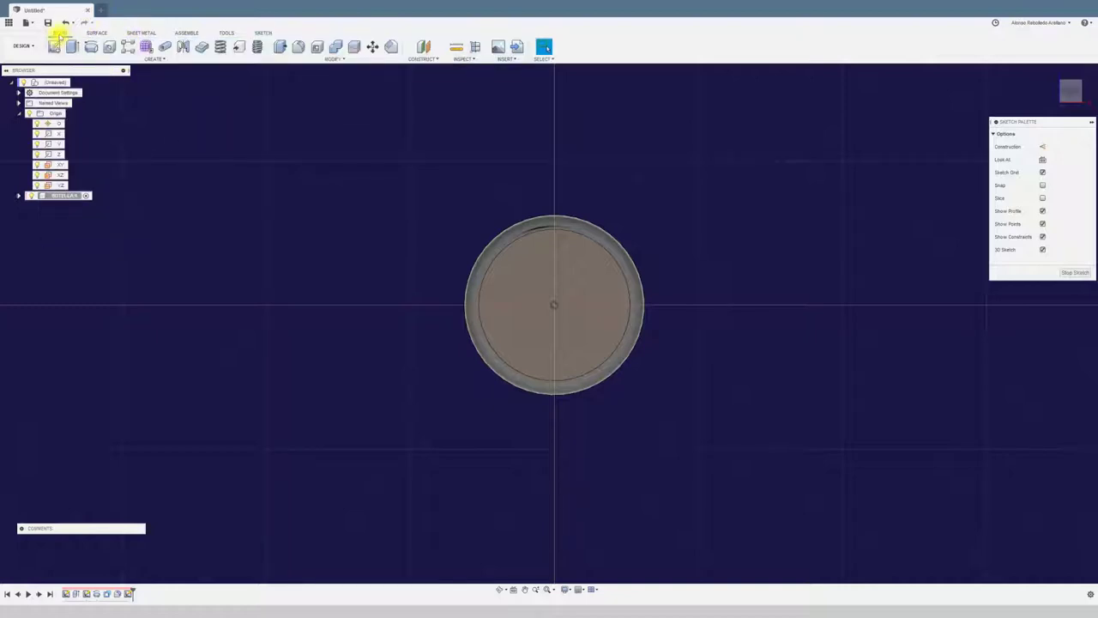
click(148, 60)
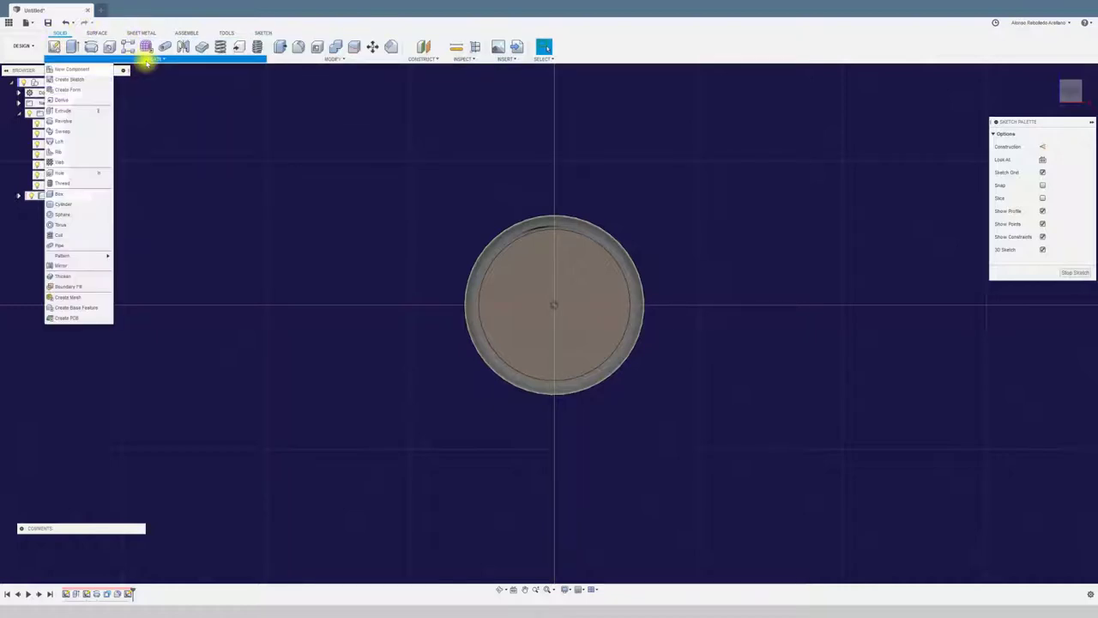
click(66, 215)
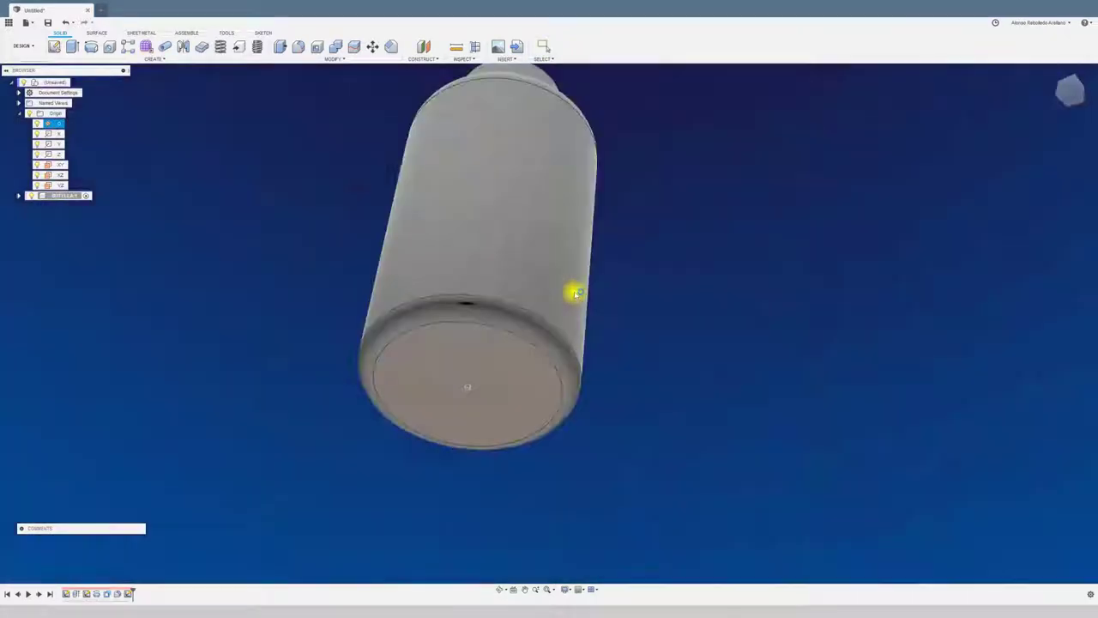
Step: Cut a 34.5 mm diameter sphere into the centre of the bottle's bottom face
click(472, 465)
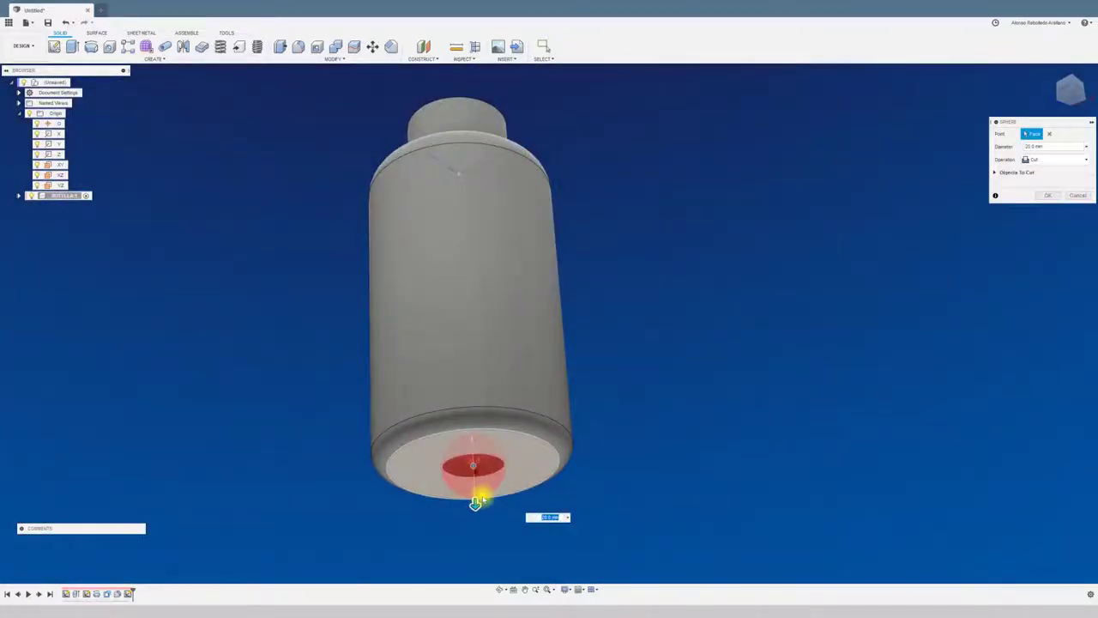
drag(475, 504, 477, 526)
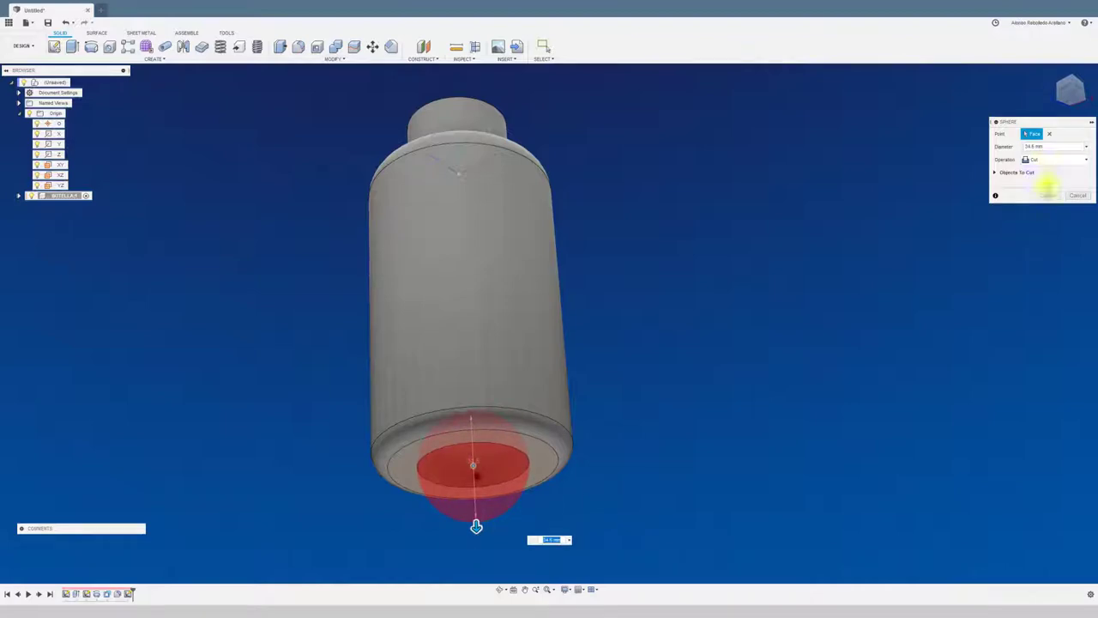
click(1048, 197)
mouse_move(682, 282)
shift+middle_down()
mouse_move(355, 215)
mouse_move(358, 156)
shift+middle_up()
Step: Fillet the rim edge of the domed recess
click(298, 47)
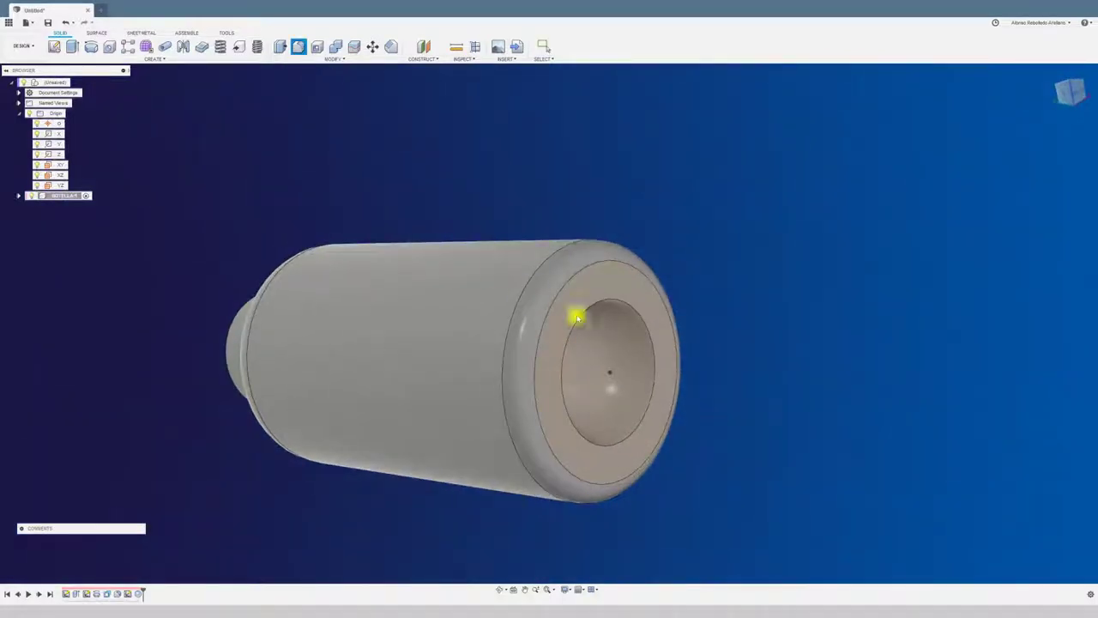
click(631, 310)
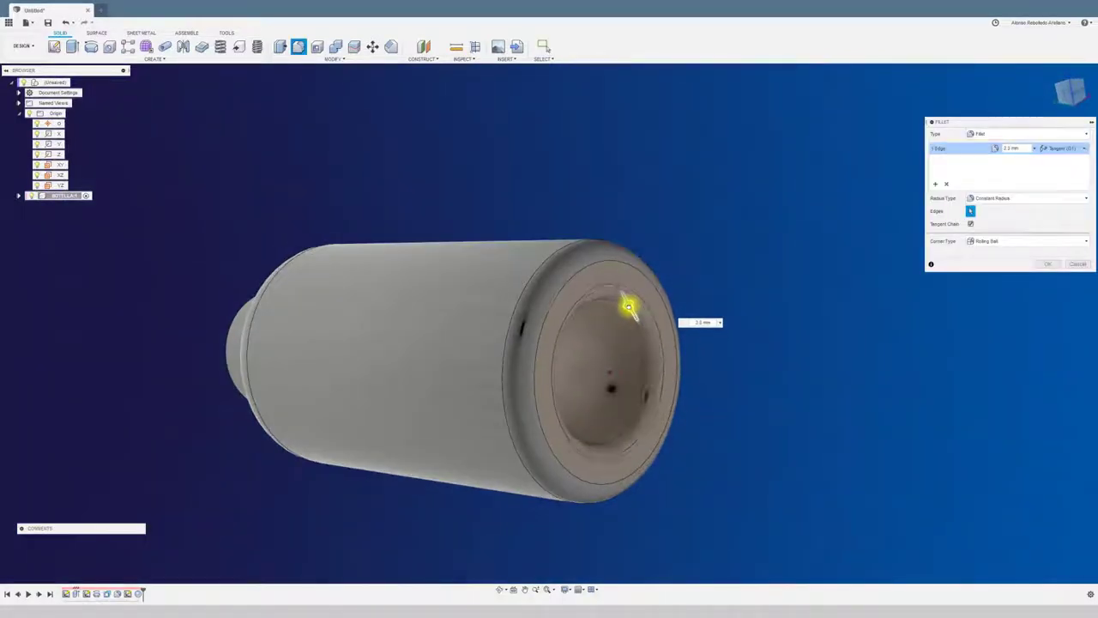
click(1045, 265)
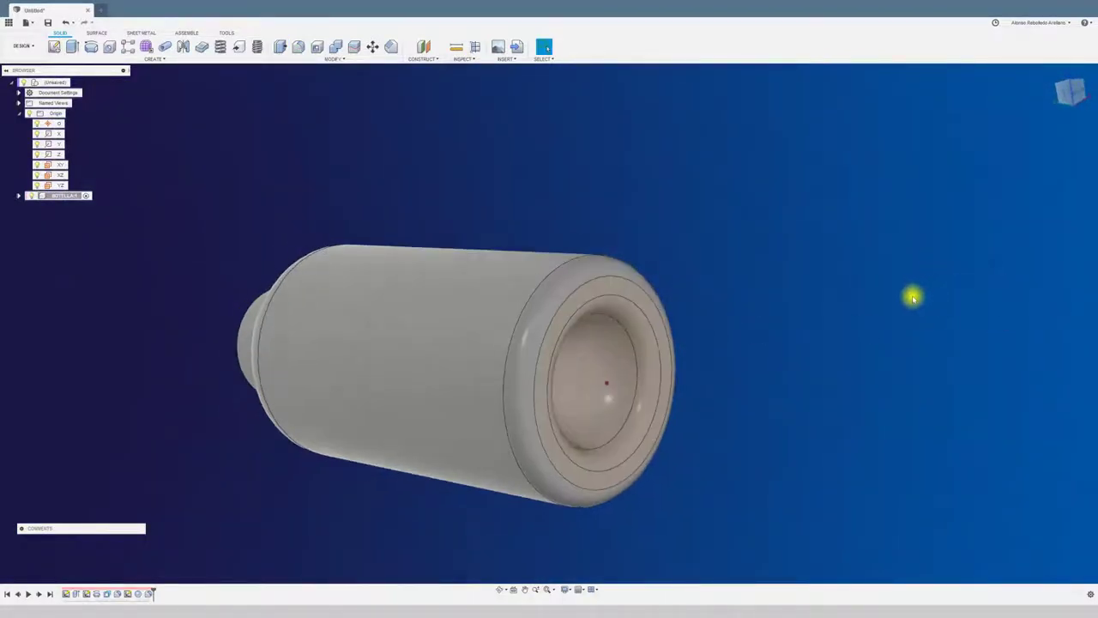
shift+middle_drag(912, 296, 911, 298)
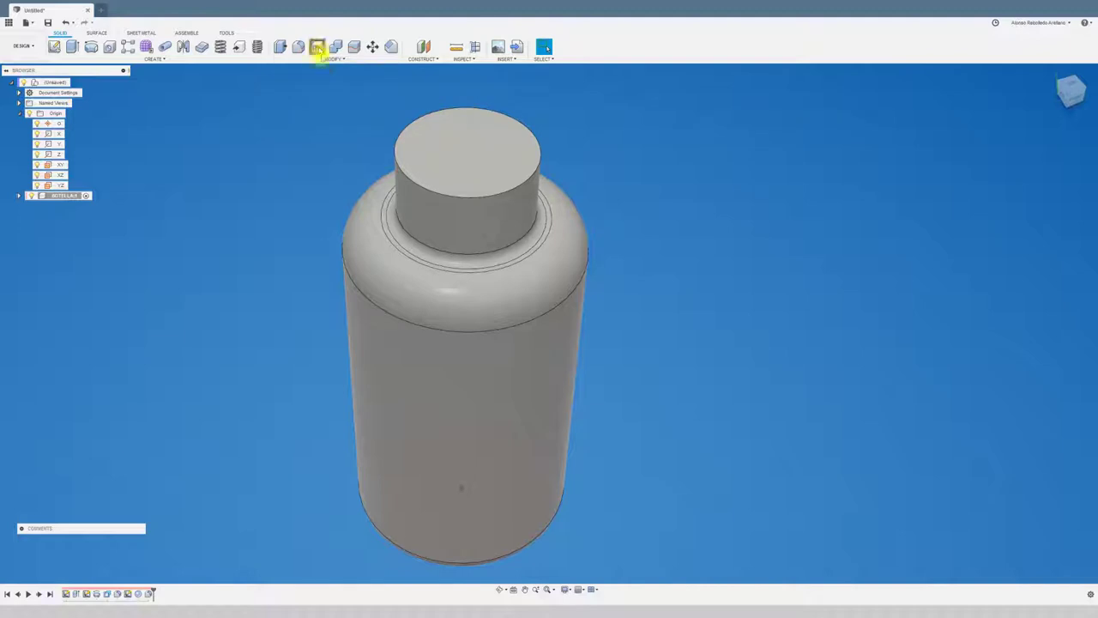
Step: Shell the bottle to 1 mm thickness with the neck's top face removed
click(316, 46)
click(486, 174)
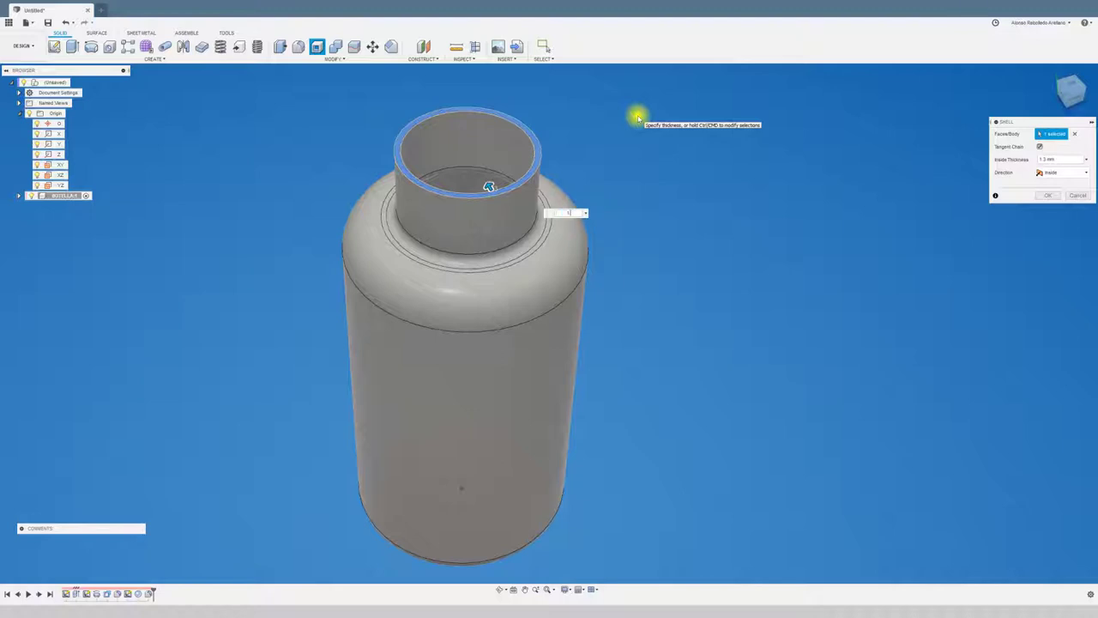
text(1.2)
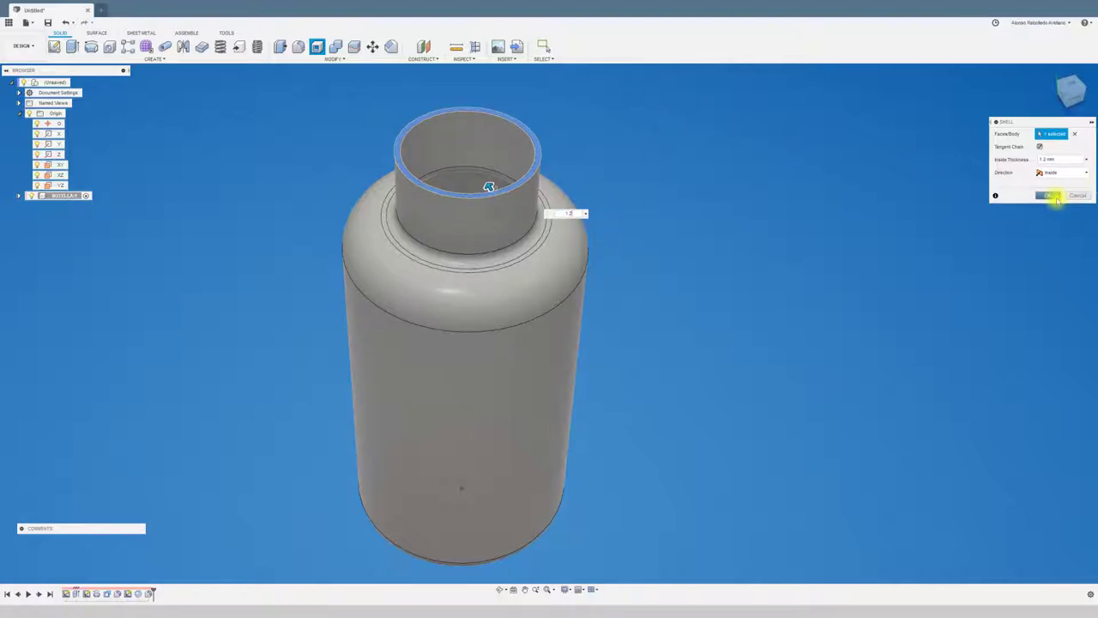
click(1055, 198)
shift+middle_drag(819, 266, 350, 169)
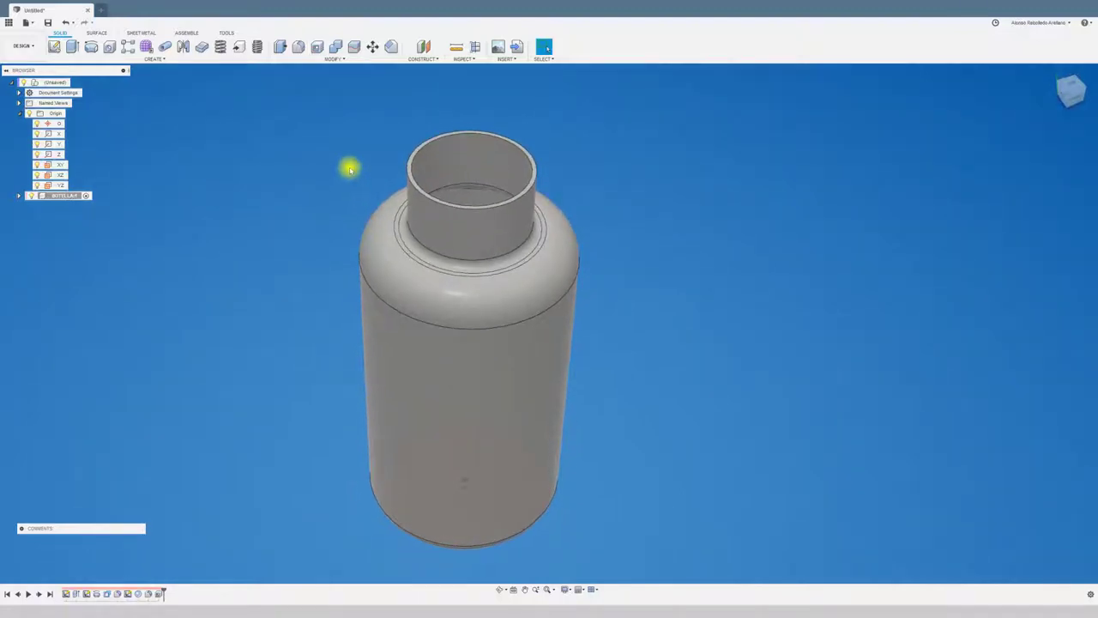
Step: Turn on component colour cycling, then section the bottle to confirm its hollow wall before dismissing the cut
click(462, 59)
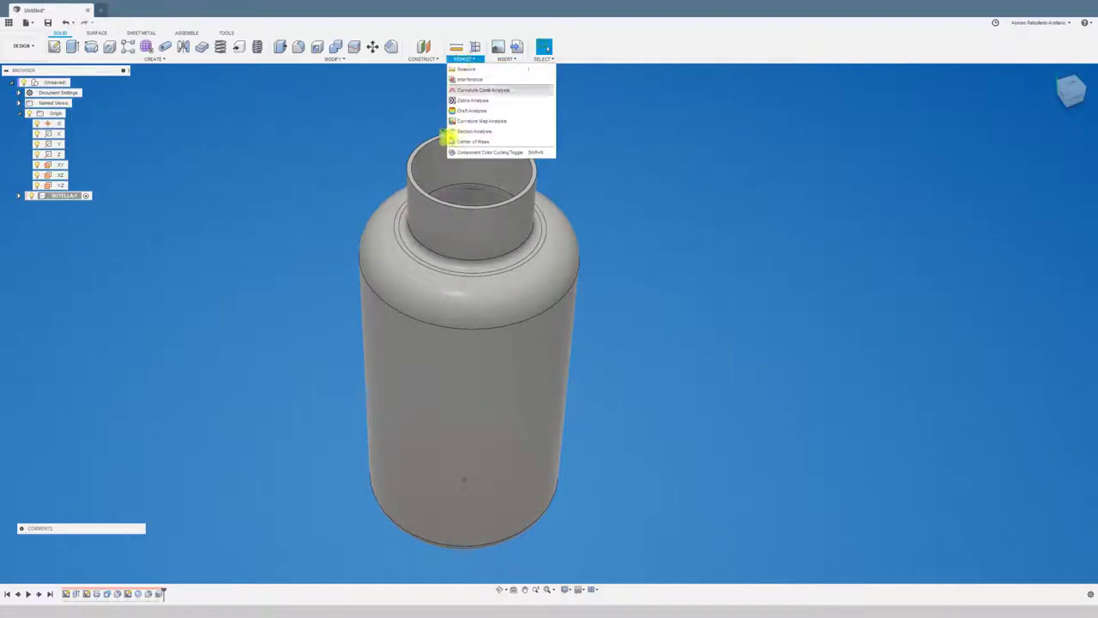
click(454, 140)
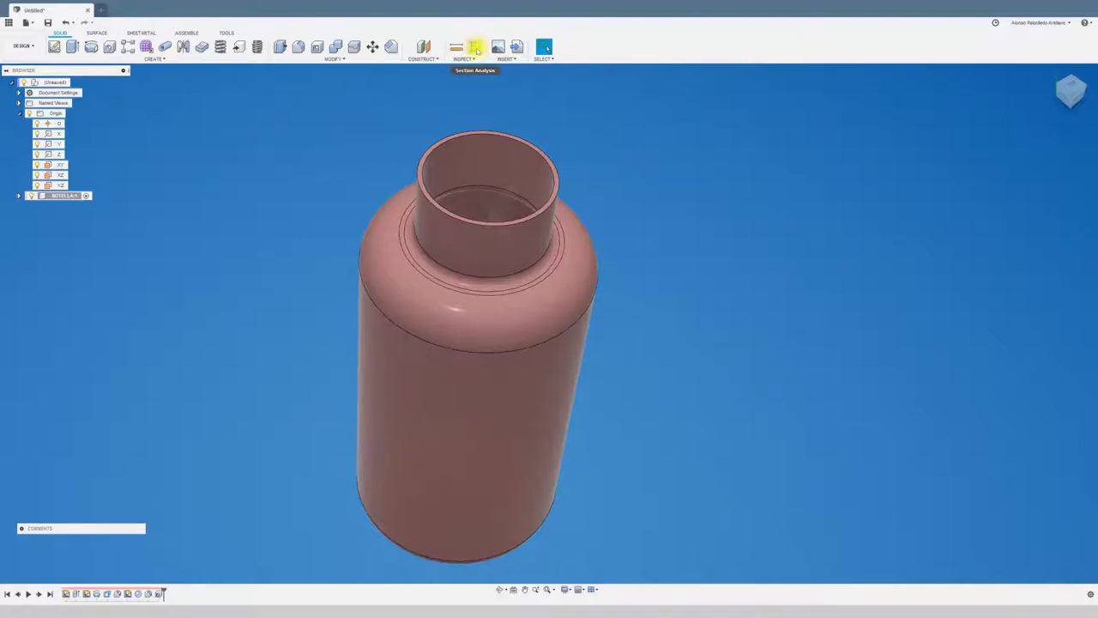
click(476, 48)
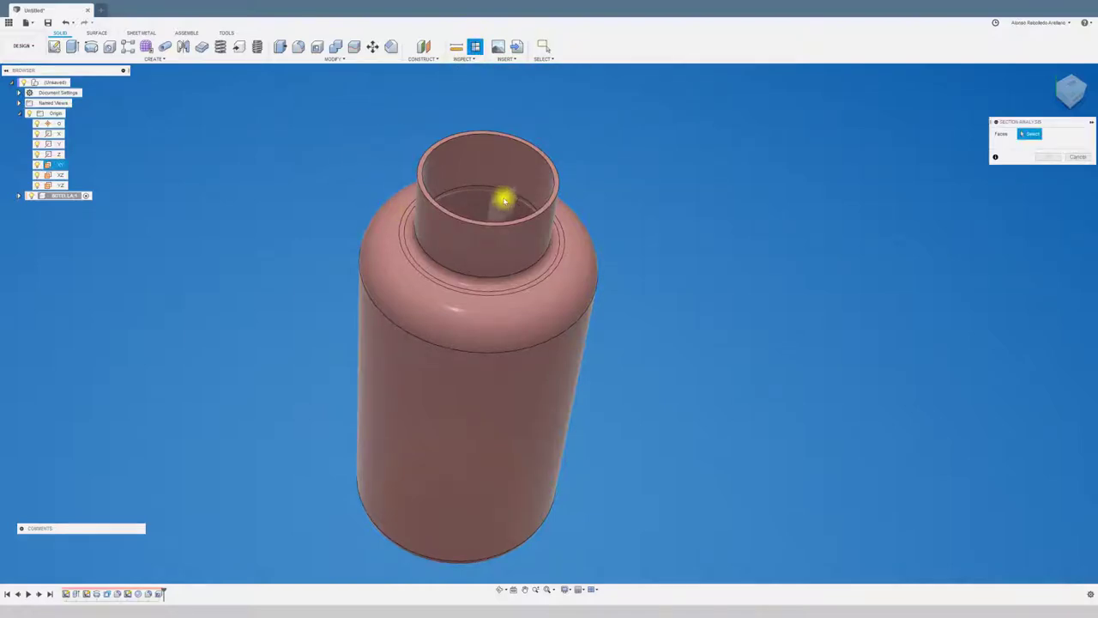
click(546, 210)
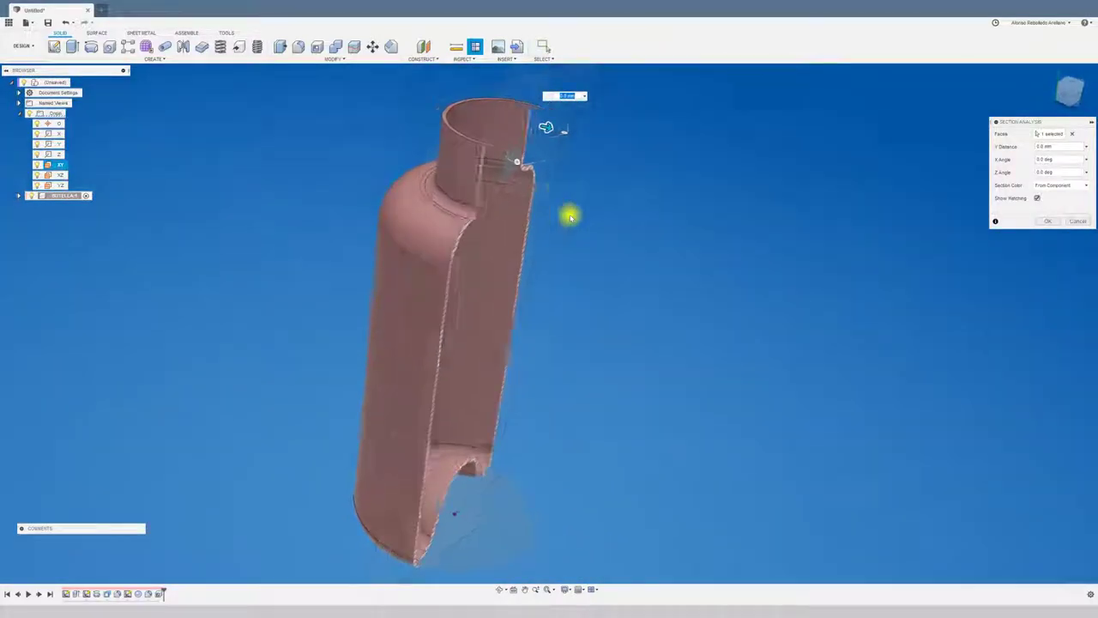
click(1079, 222)
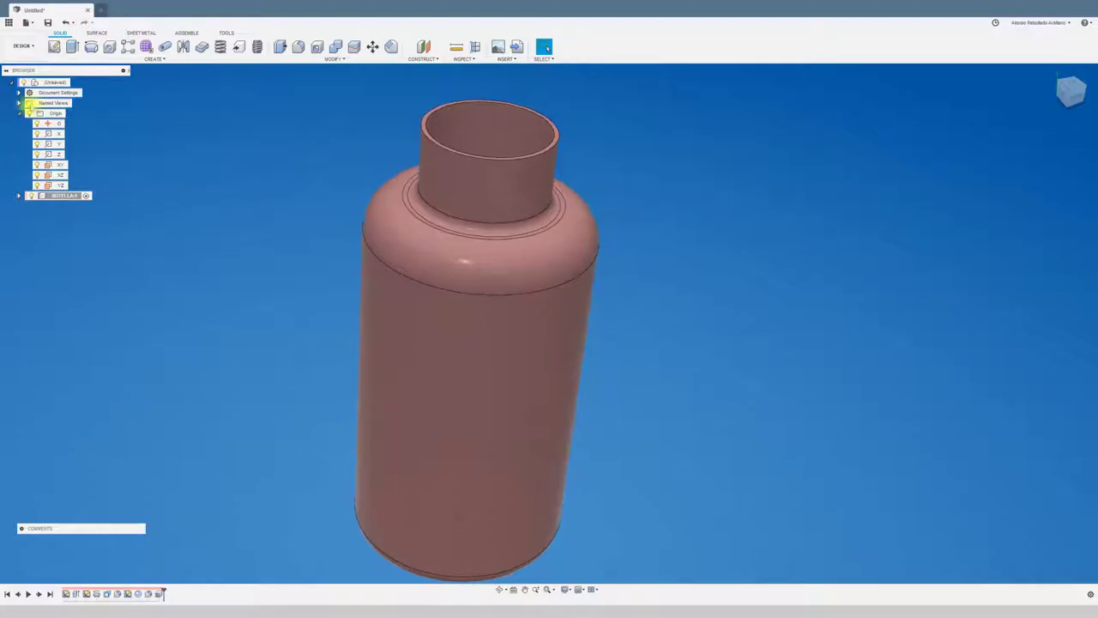
Step: Add a modeled ISO Pipe thread, 33.249 mm size and 10 mm long, to the bottle neck face
click(19, 113)
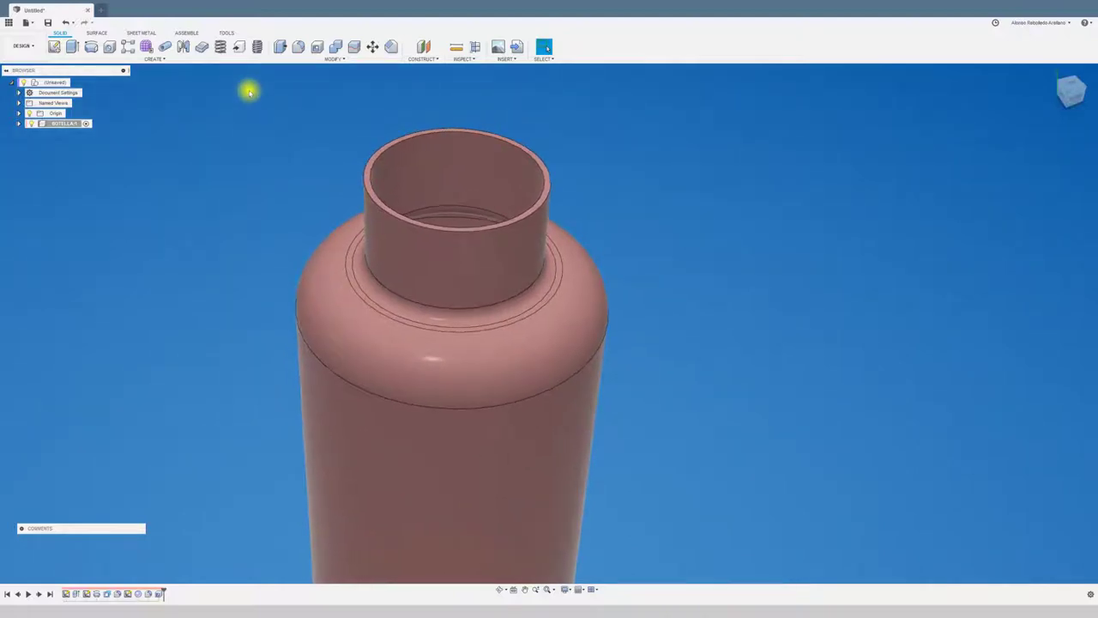
click(256, 48)
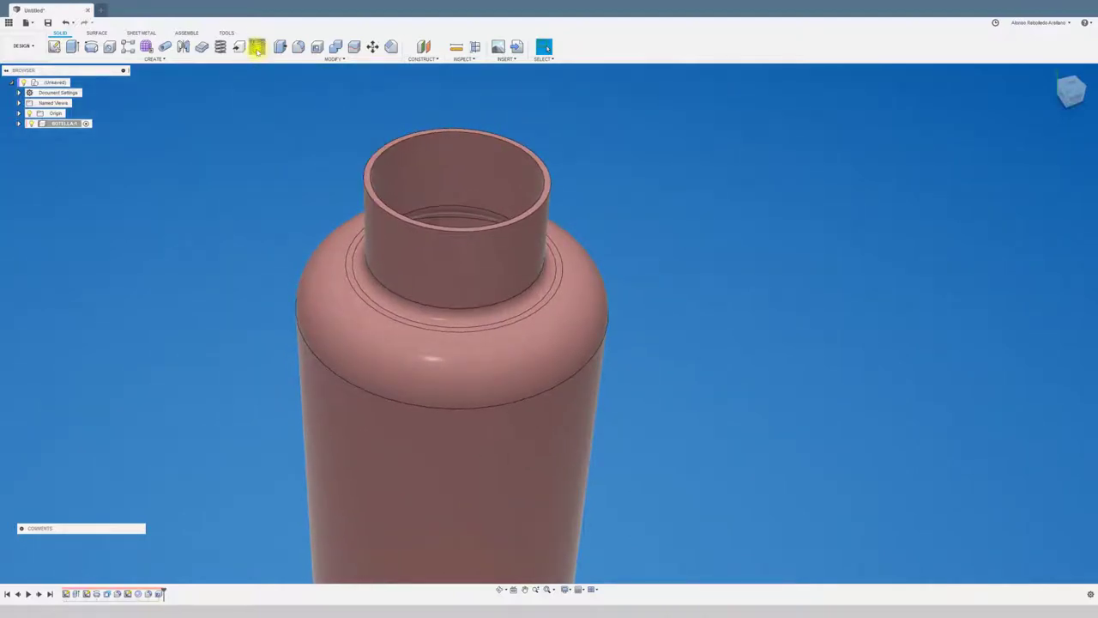
click(415, 249)
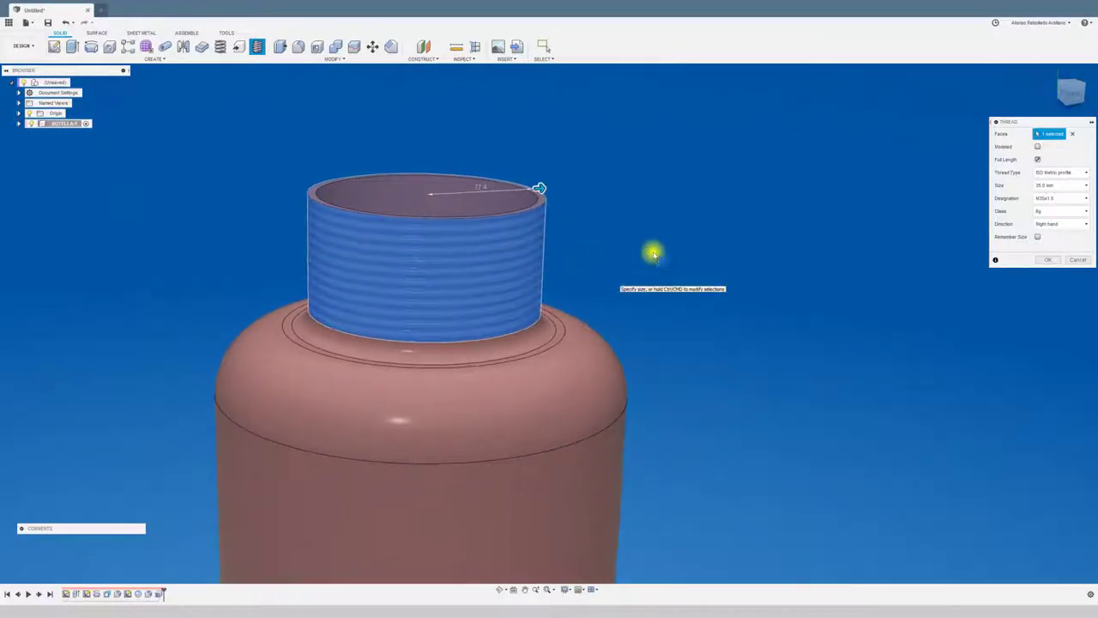
drag(1055, 122, 765, 110)
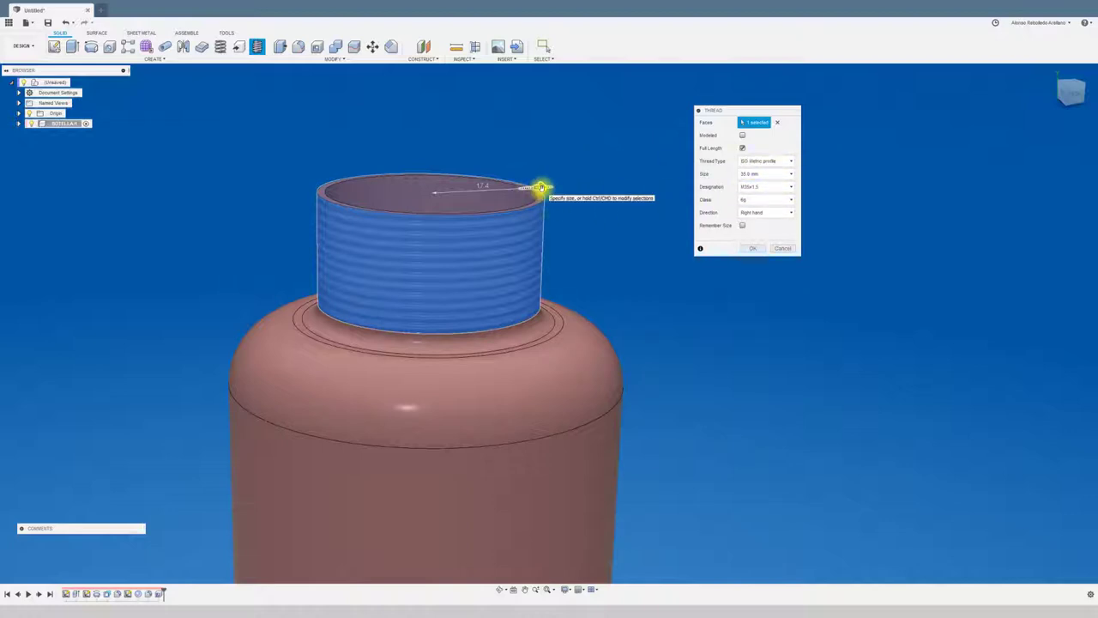
click(743, 149)
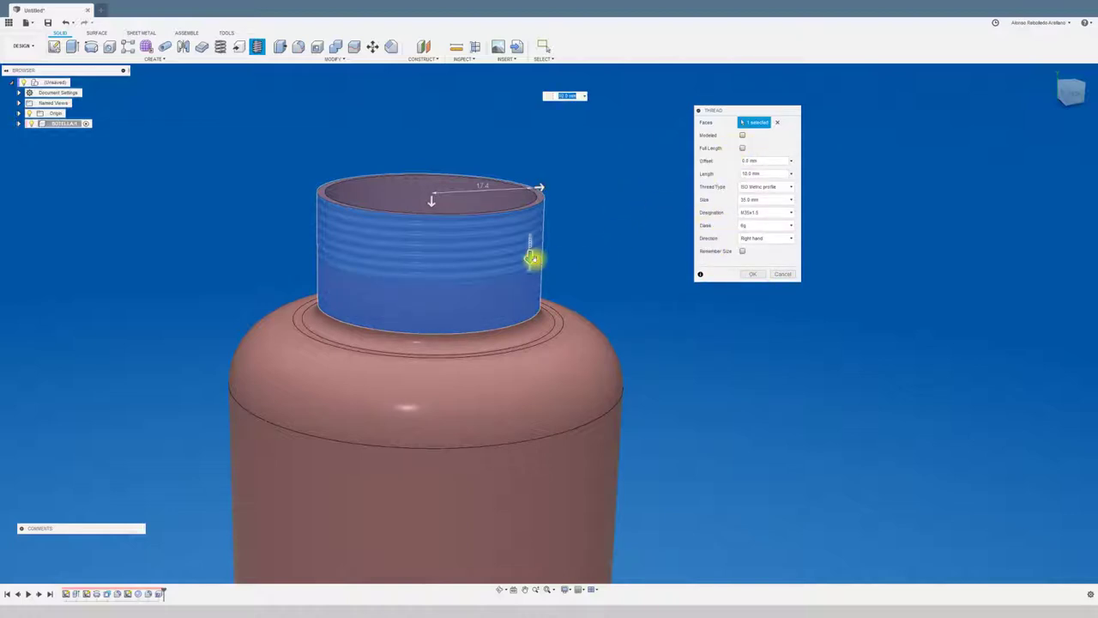
drag(533, 258, 530, 255)
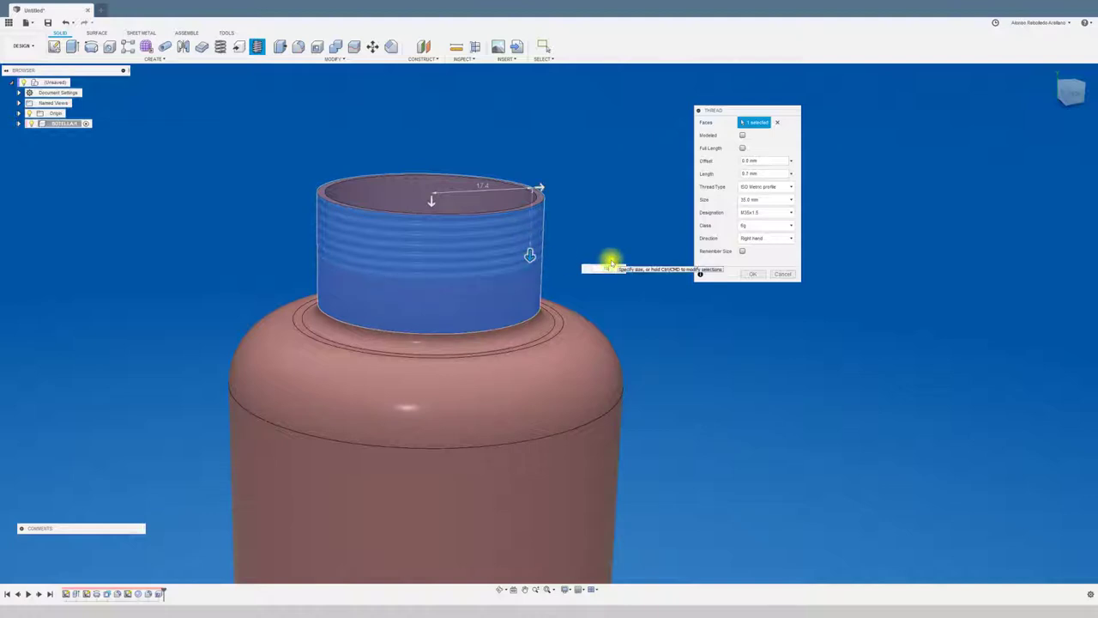
text(10)
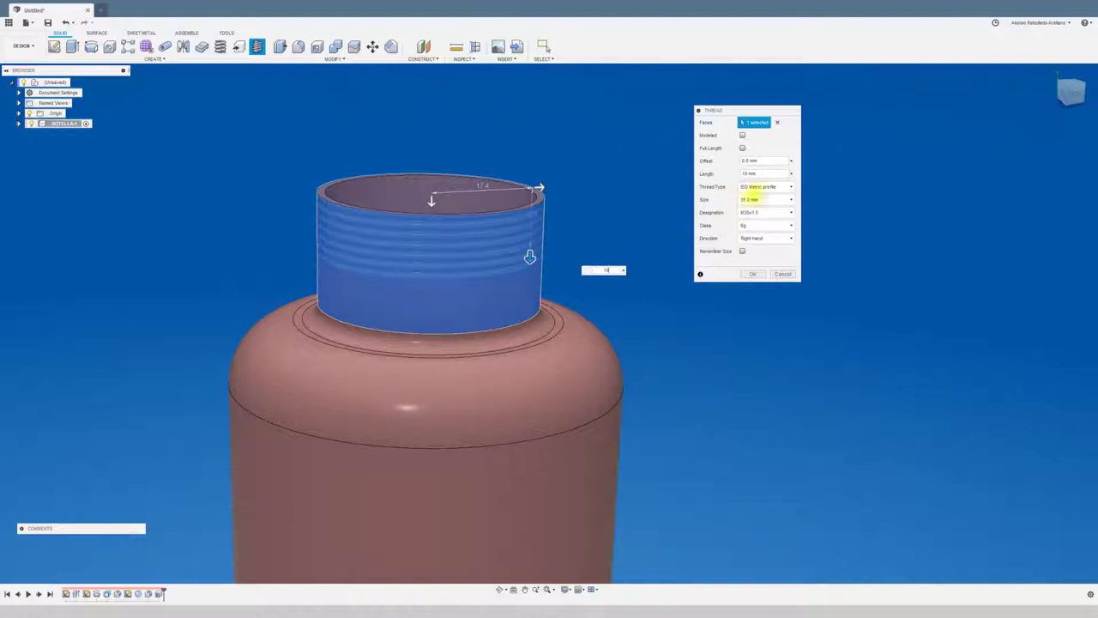
click(792, 190)
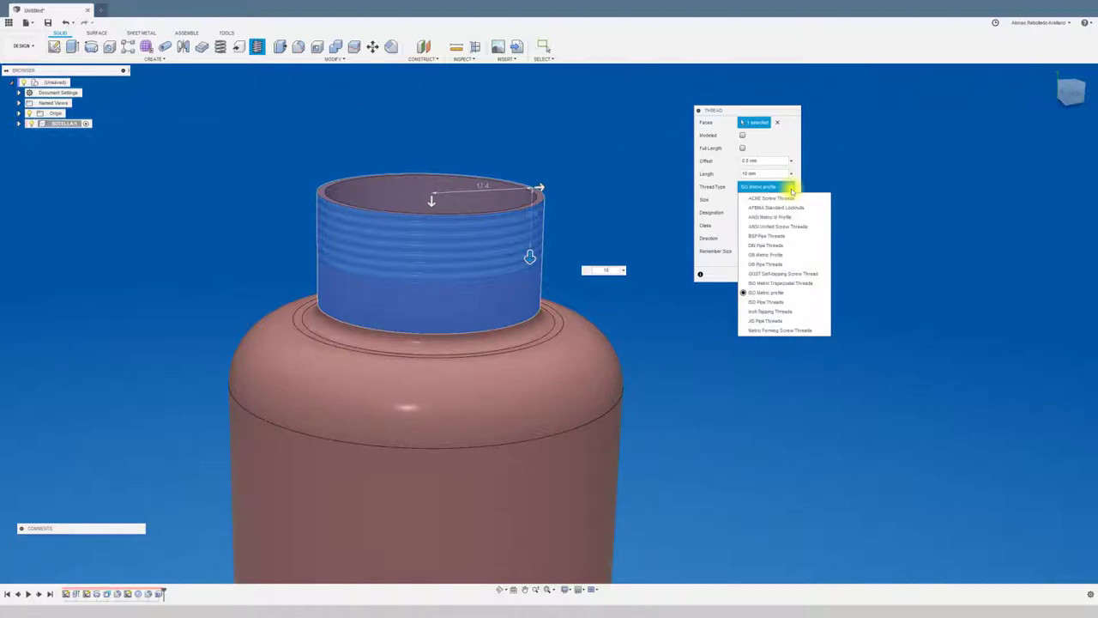
click(760, 301)
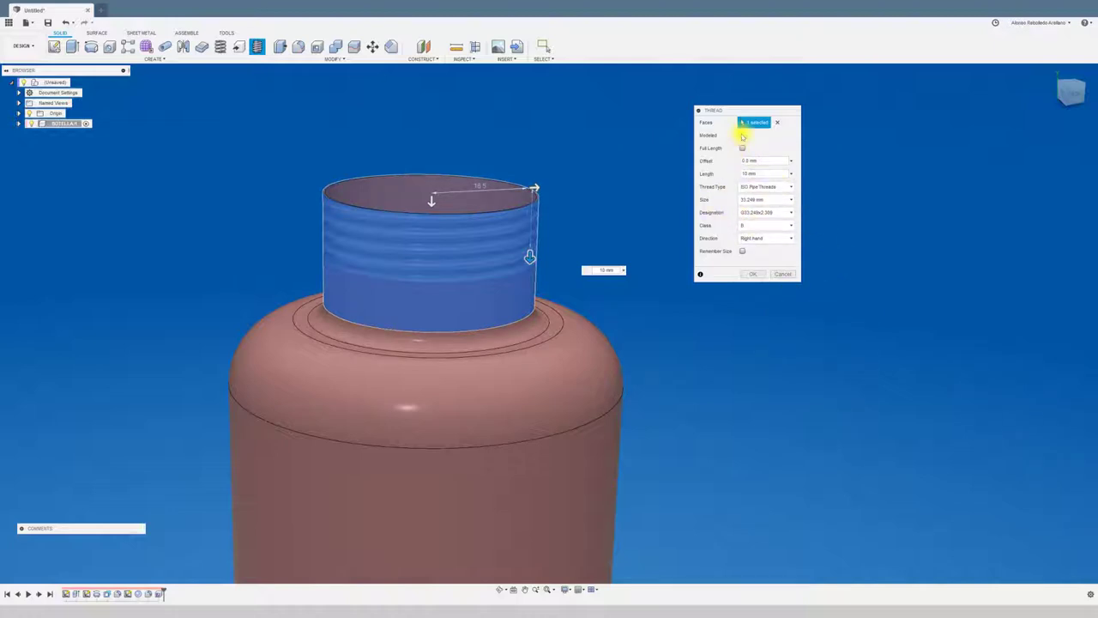
click(743, 135)
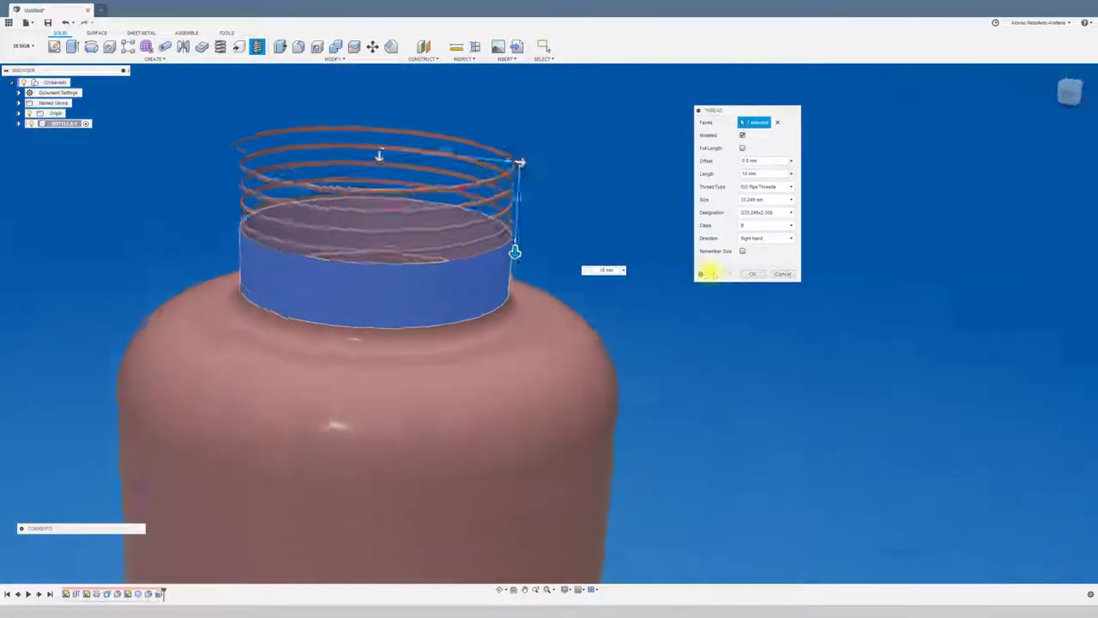
click(753, 275)
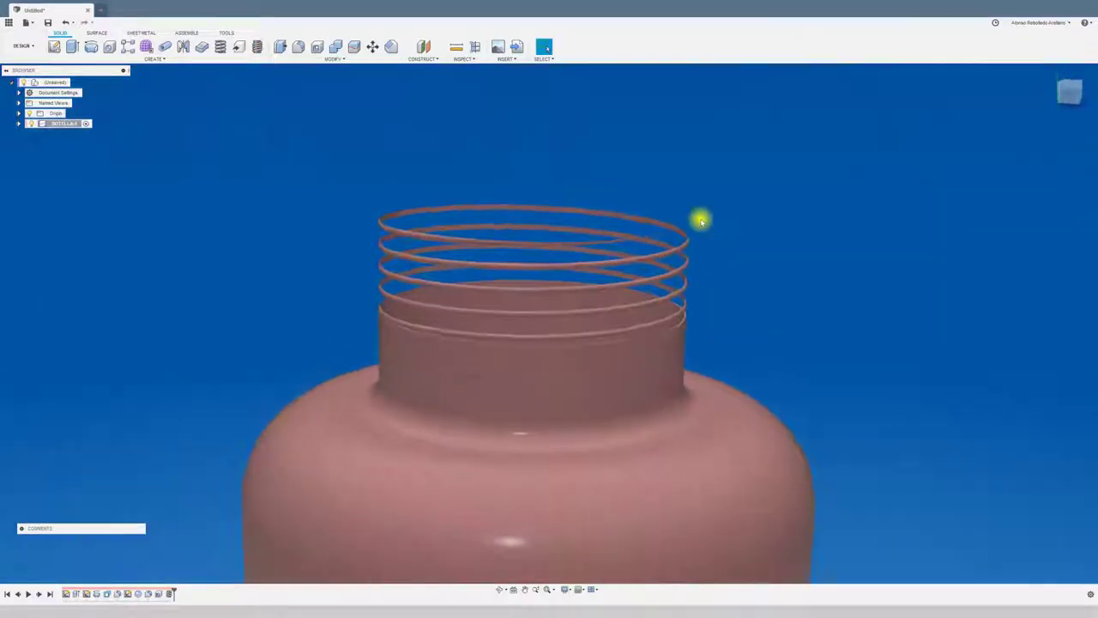
Step: Undo the pipe thread and apply a modeled 10 mm ISO Metric M35x1.5 thread at the neck top
key(ctrl+z)
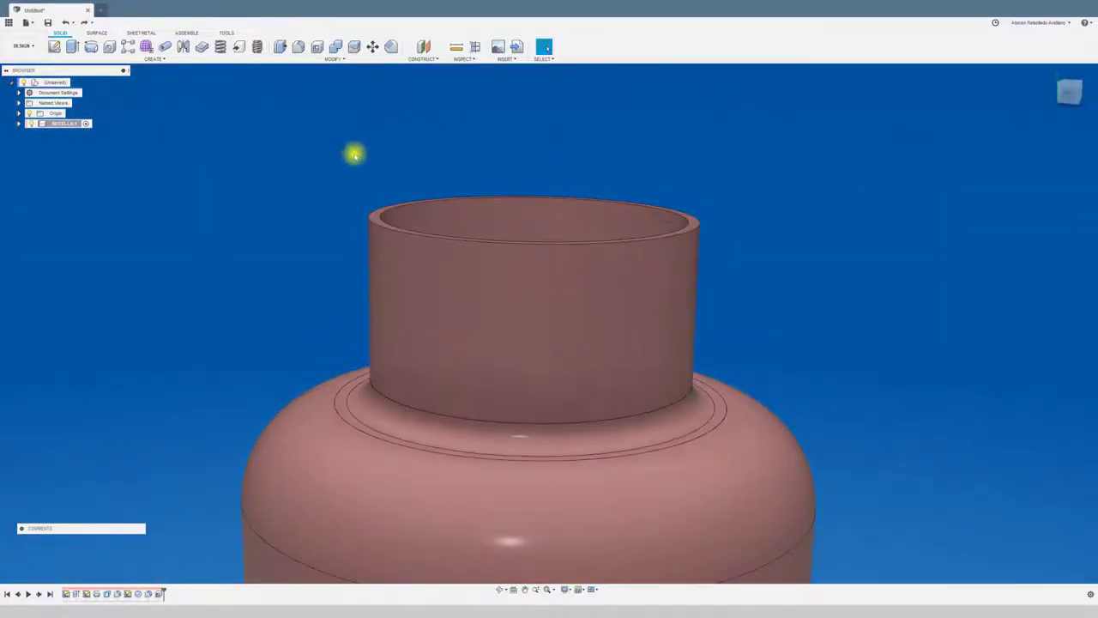
click(483, 257)
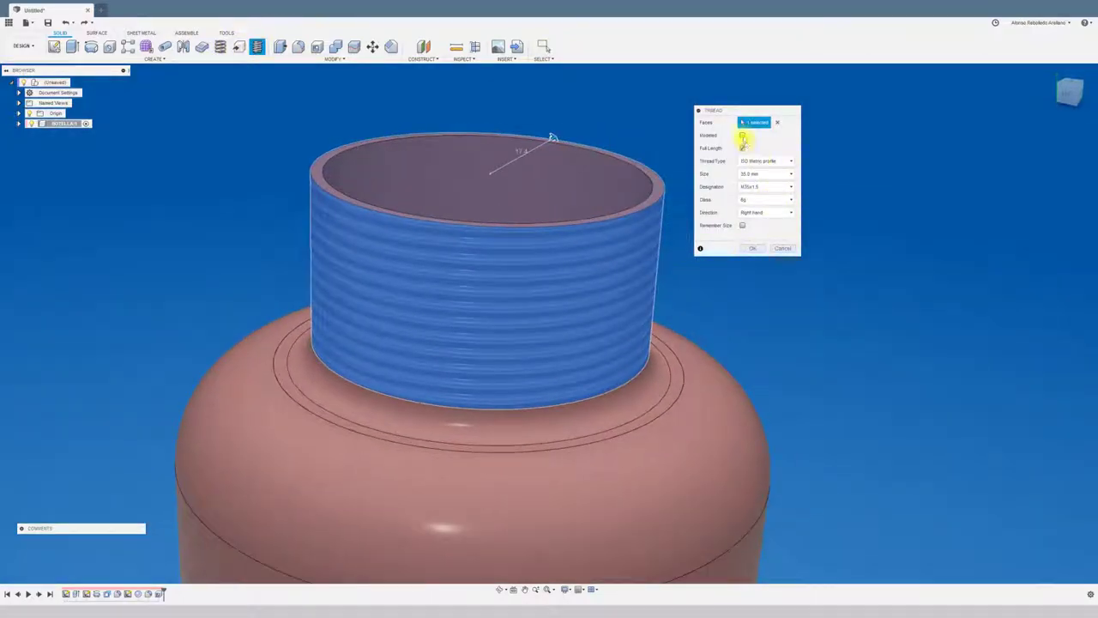
click(742, 136)
click(741, 149)
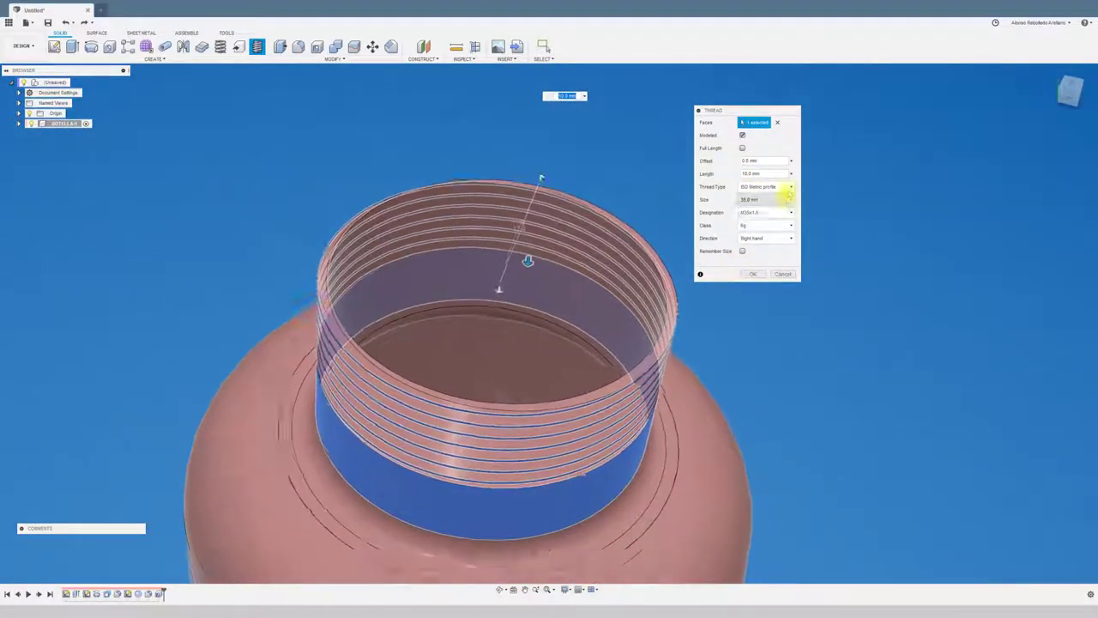
mouse_move(631, 269)
shift+middle_down()
mouse_move(466, 294)
mouse_move(638, 247)
shift+middle_up()
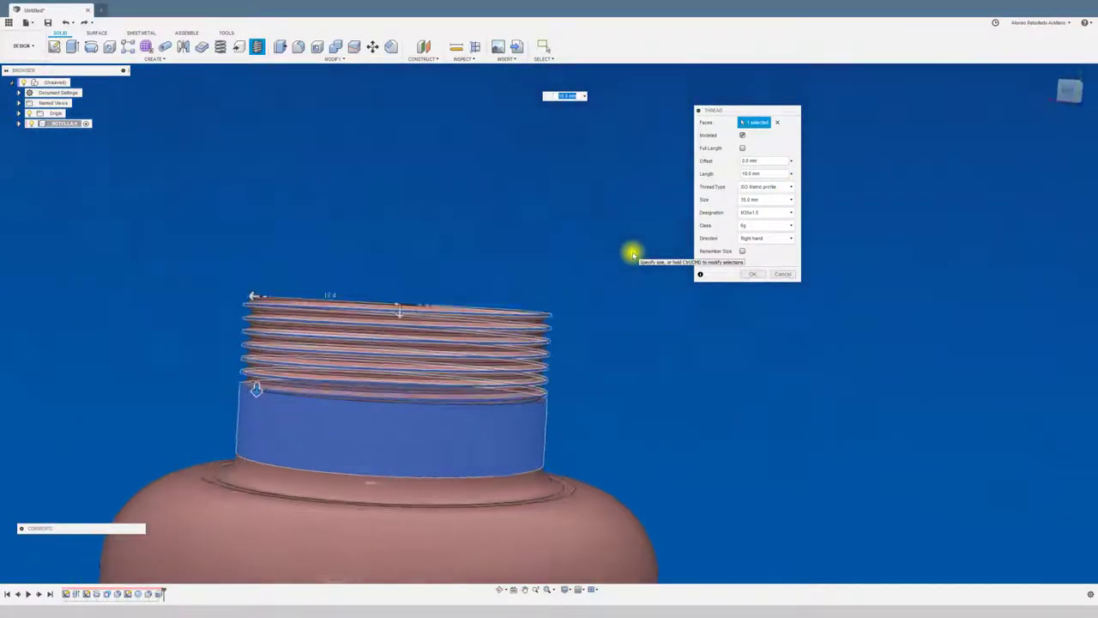
click(746, 274)
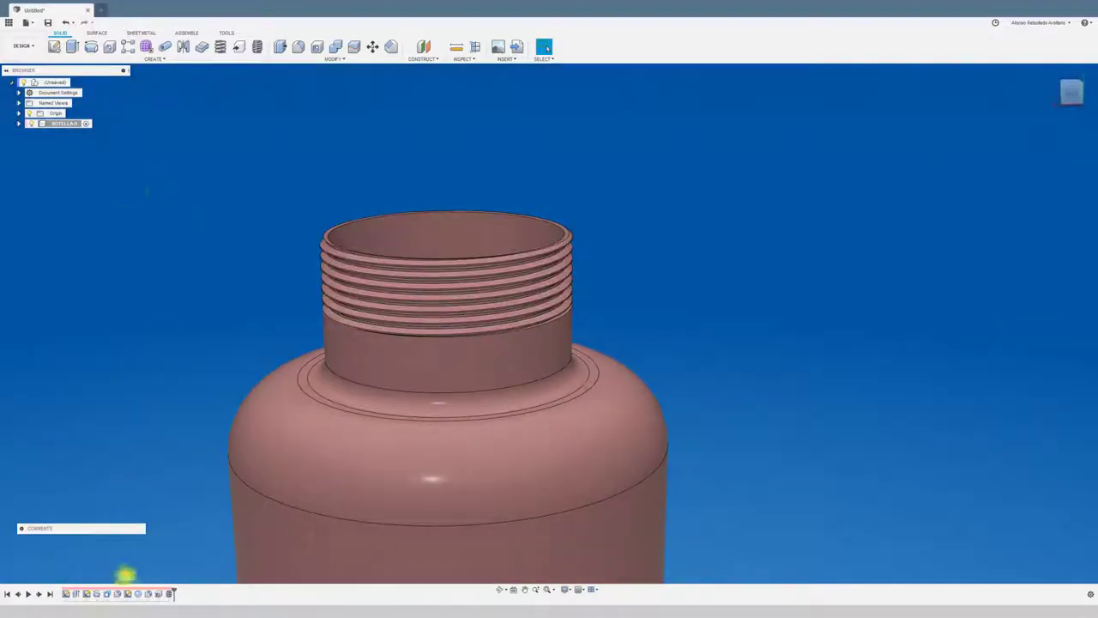
Step: Edit the neck thread feature to use the ISO Metric Trapezoidal thread type
right_click(169, 593)
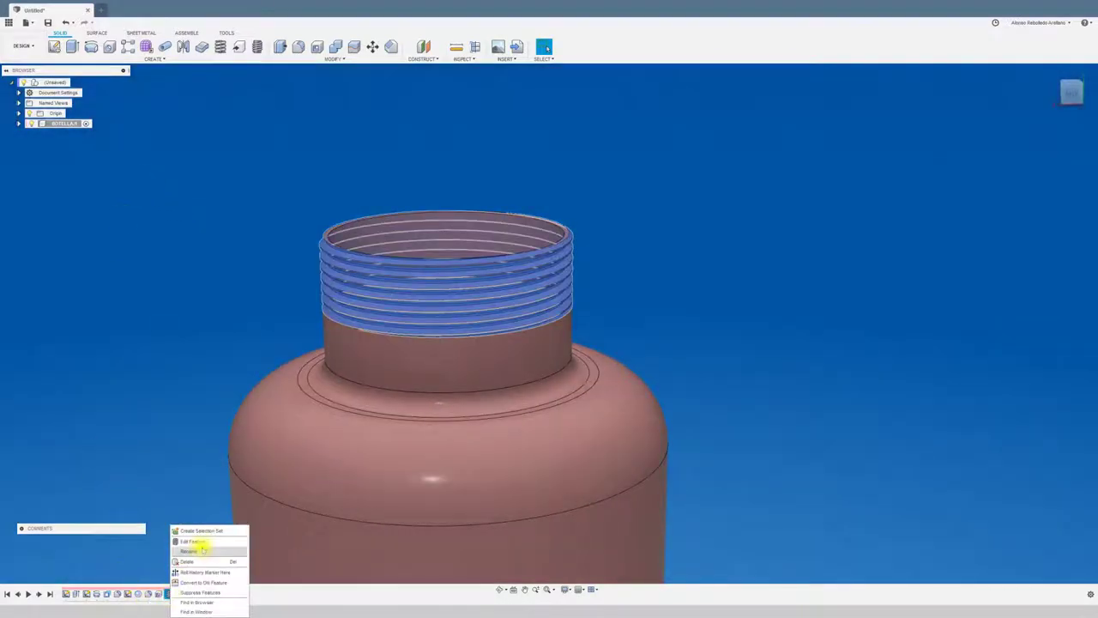
click(200, 541)
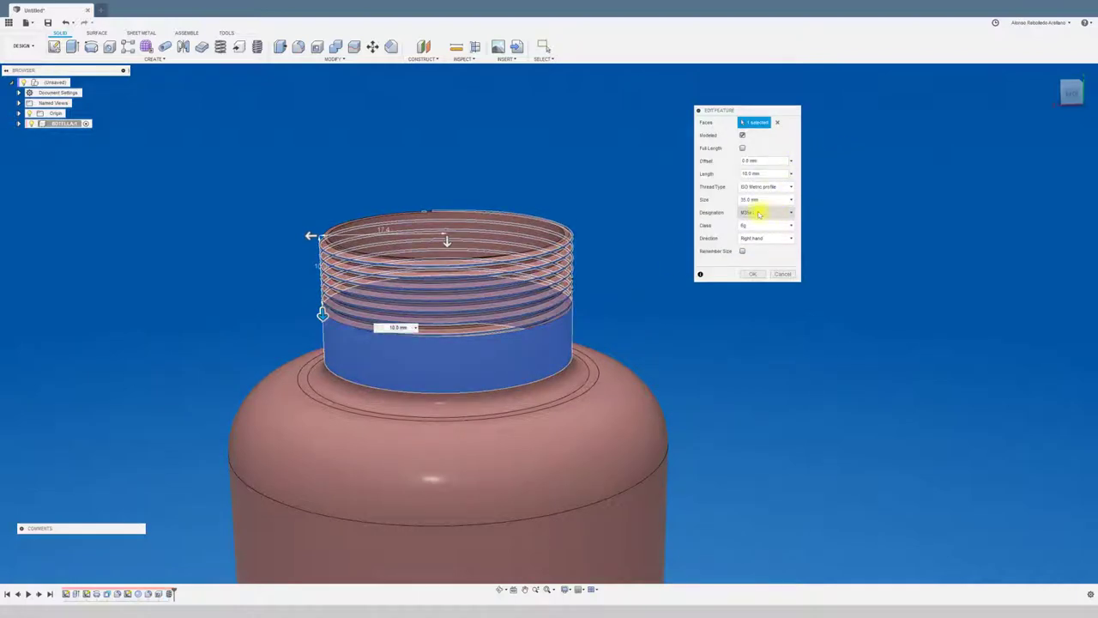
click(780, 187)
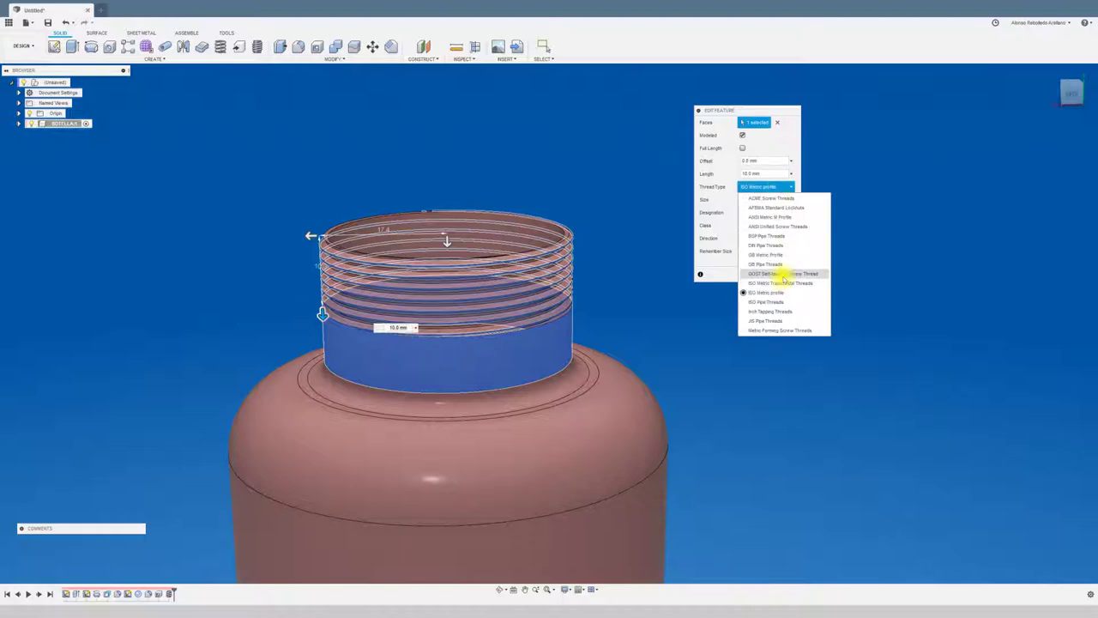
click(781, 283)
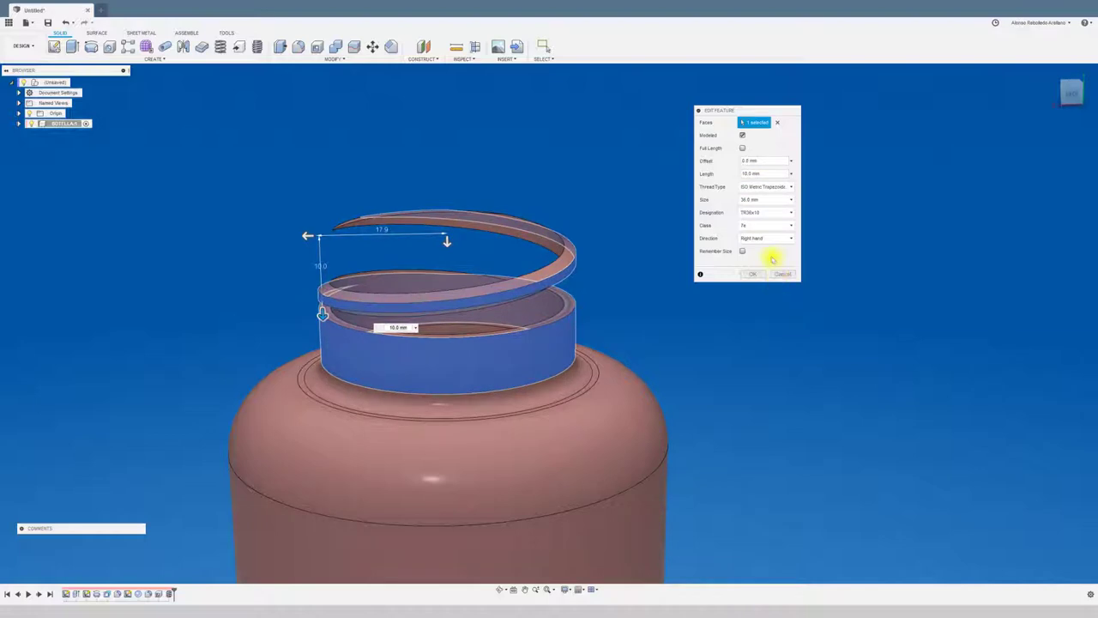
click(751, 274)
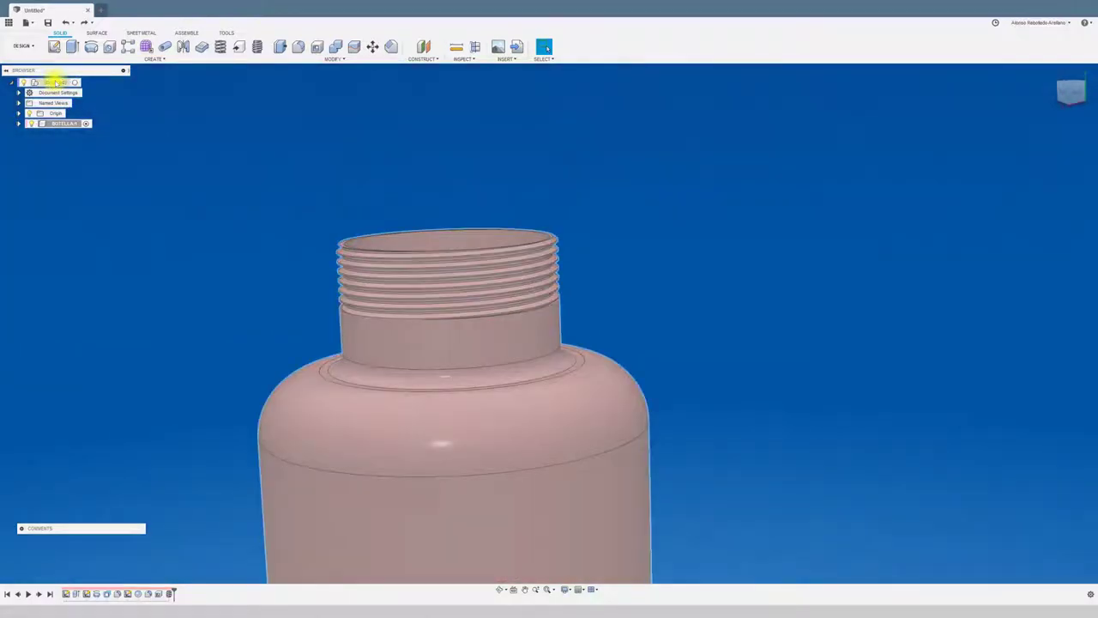
Step: Create a new component named TAPA for the cap
right_click(56, 82)
click(77, 91)
text(TAPA)
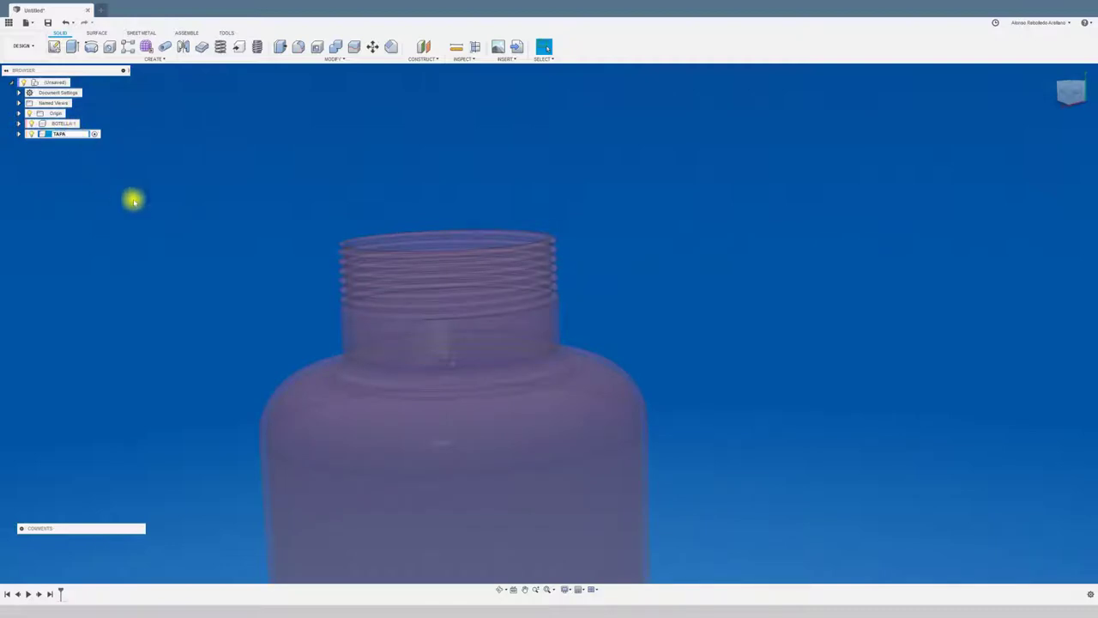
key(Return)
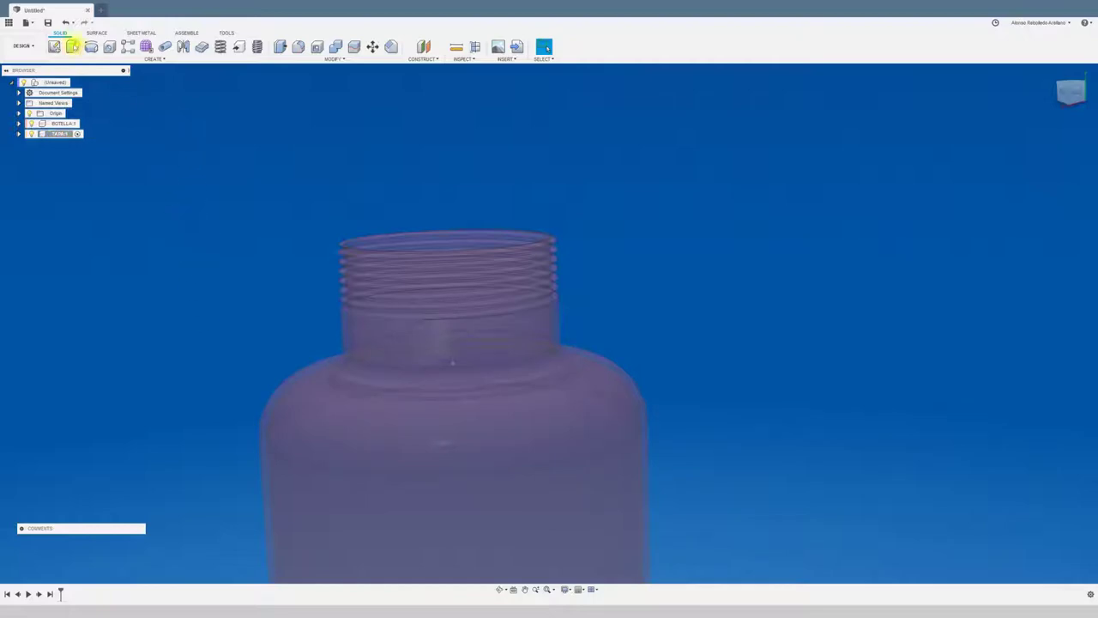
Step: Start a sketch on the vertical plane and draw a centre rectangle over the bottle neck
click(57, 45)
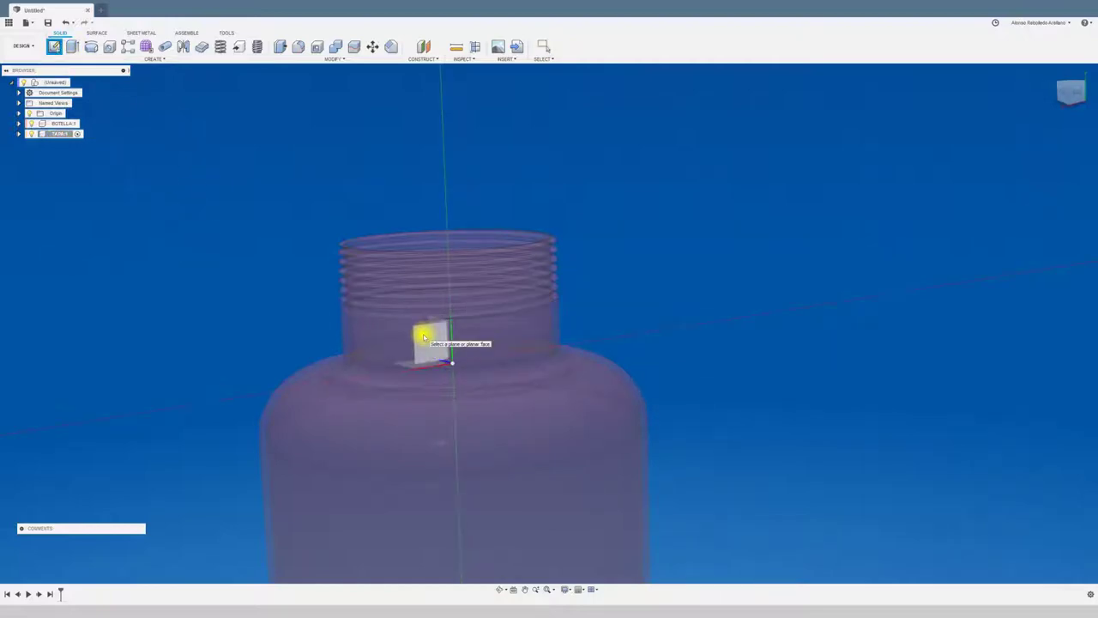
click(423, 336)
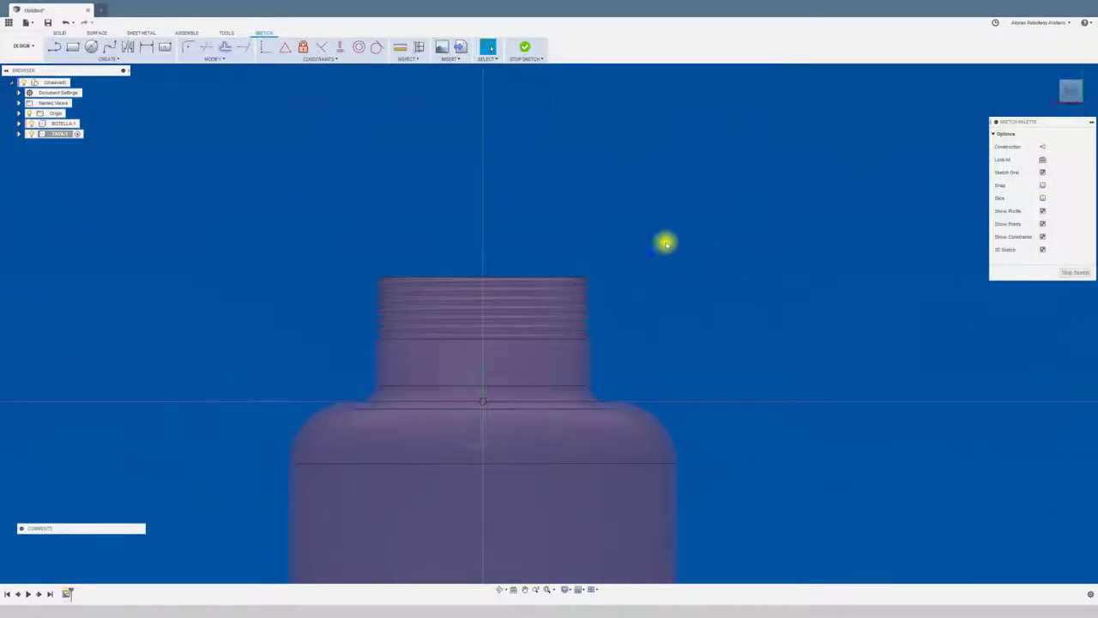
click(165, 47)
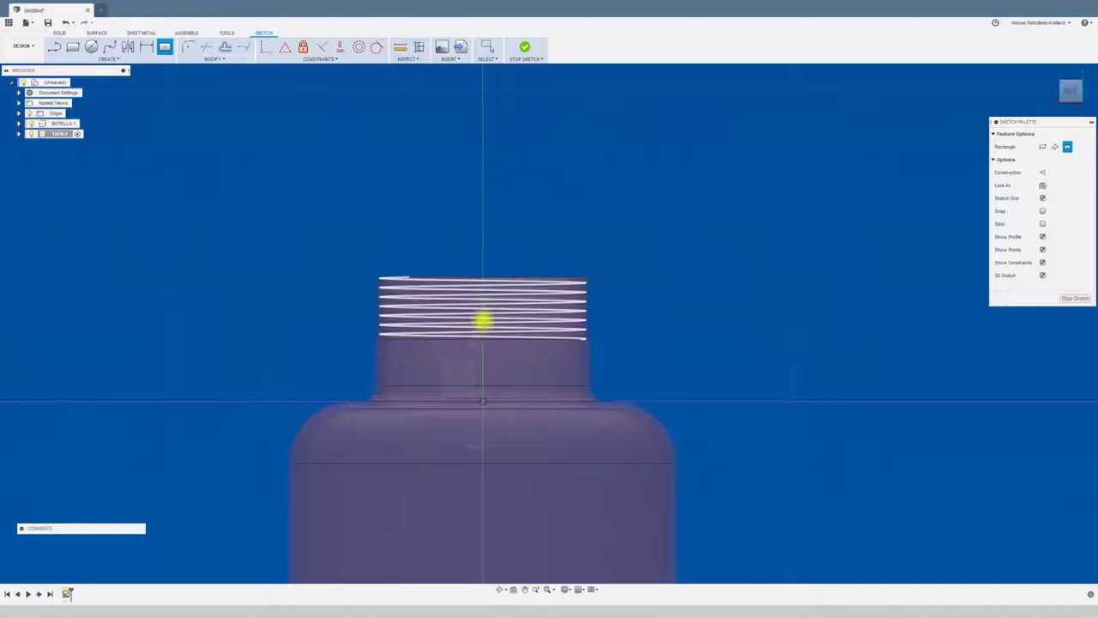
click(483, 273)
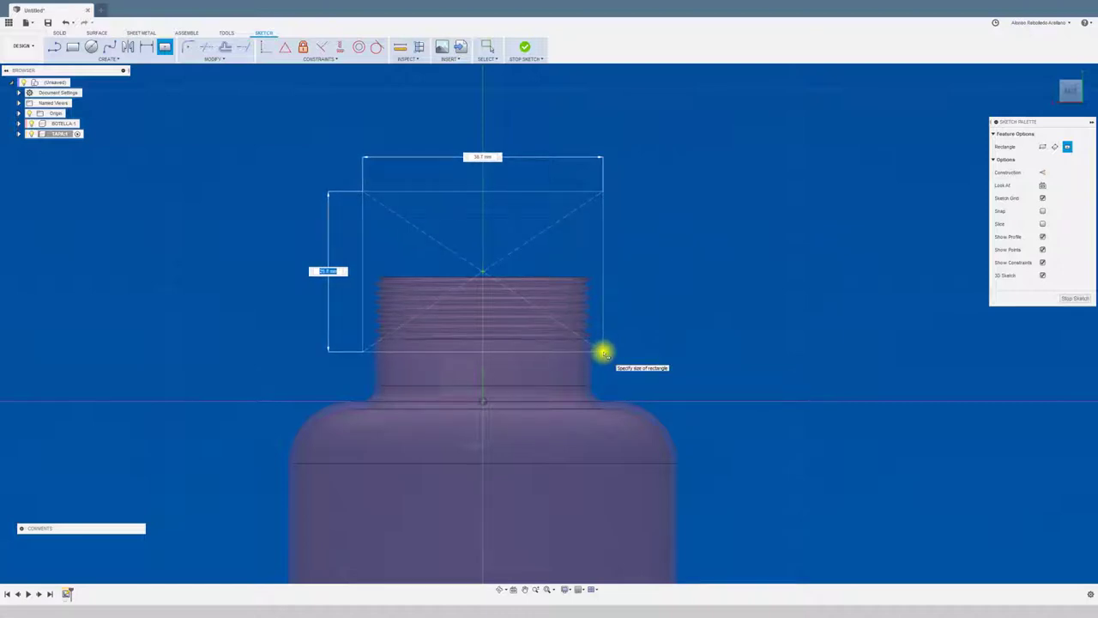
click(605, 352)
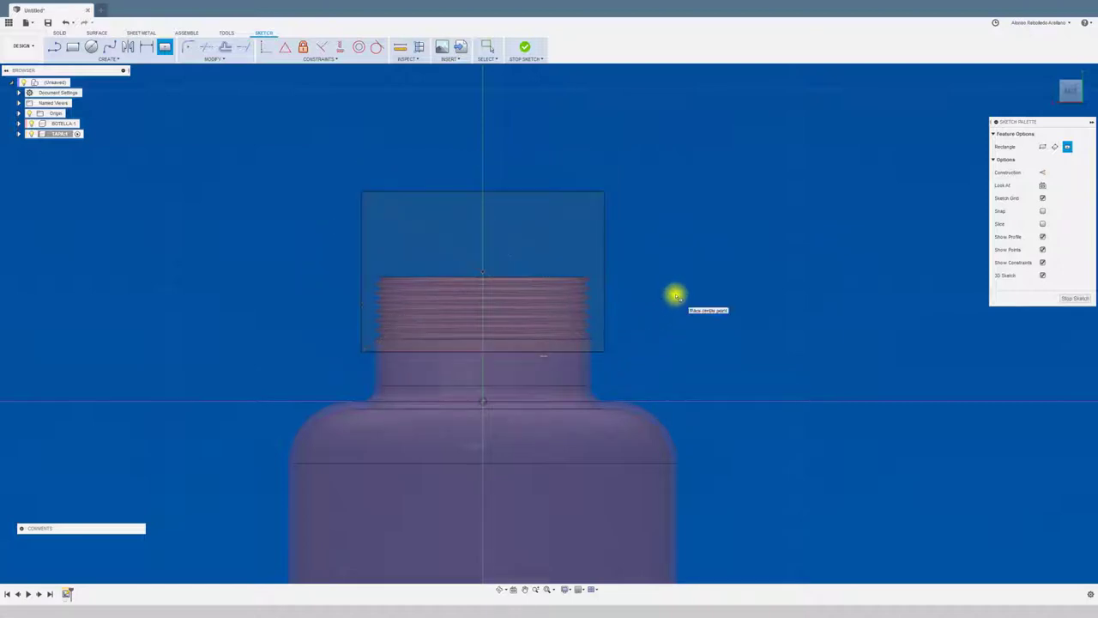
Step: Draw a vertical centre line through the rectangle and trim away its left half
click(55, 48)
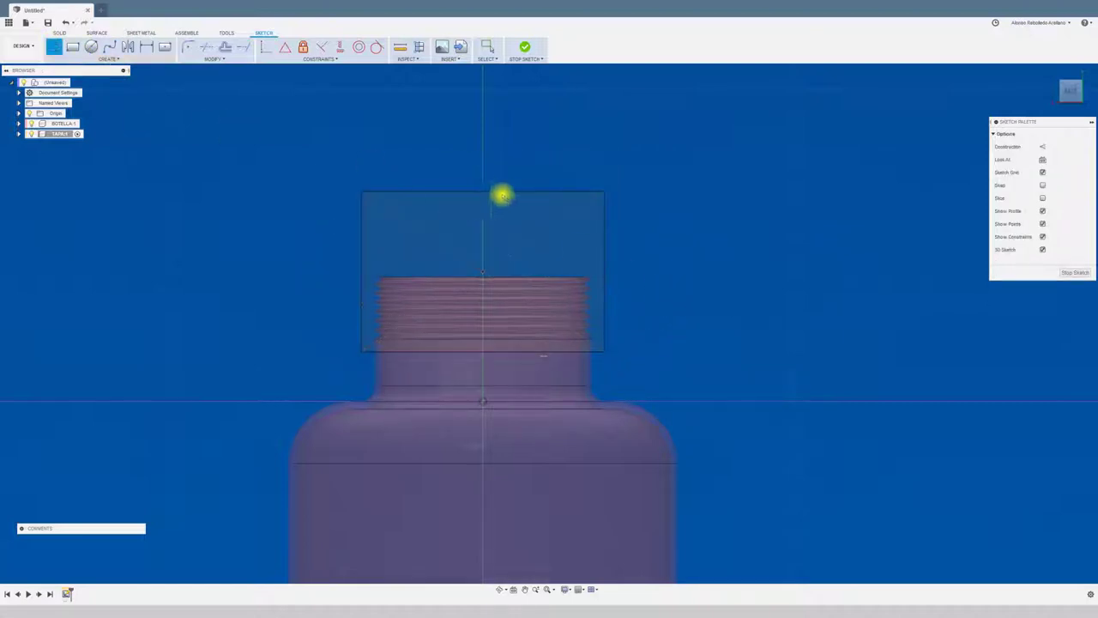
click(483, 176)
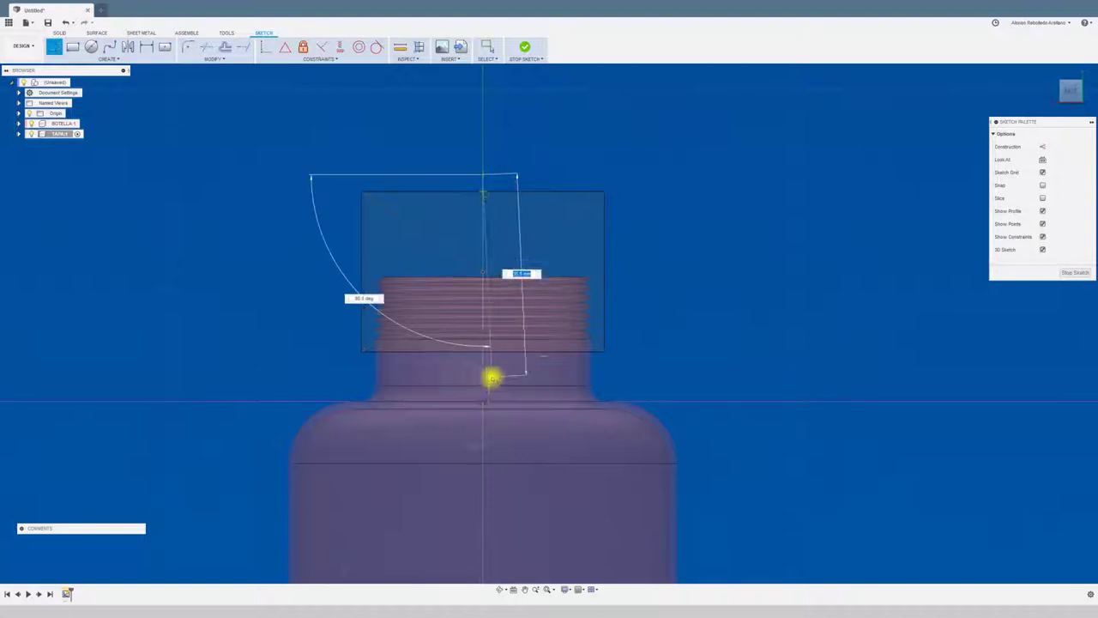
click(483, 377)
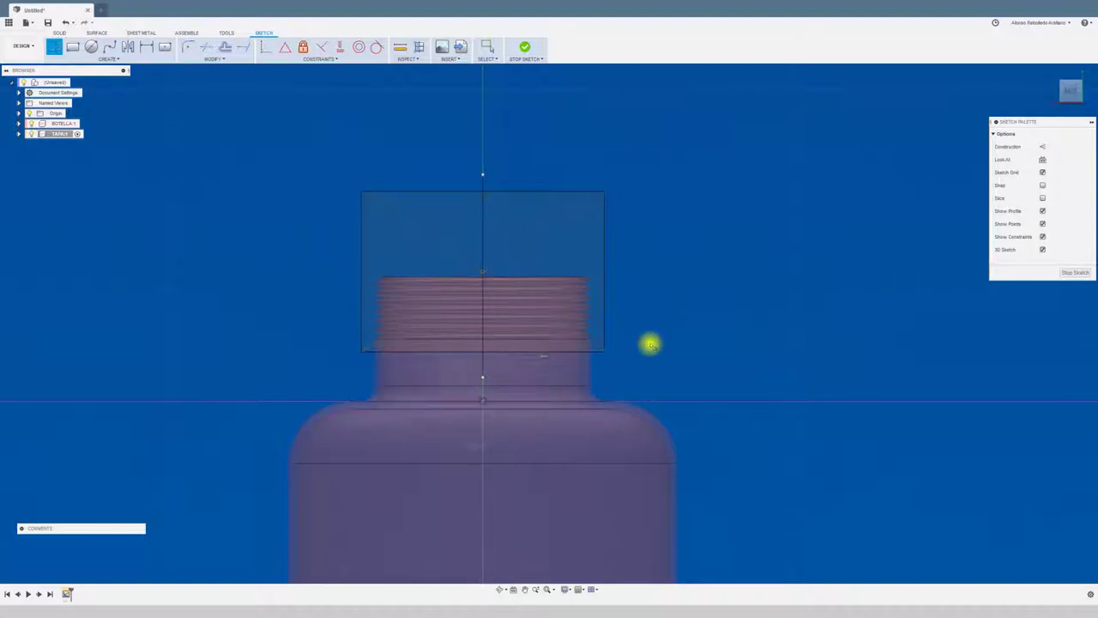
key(t)
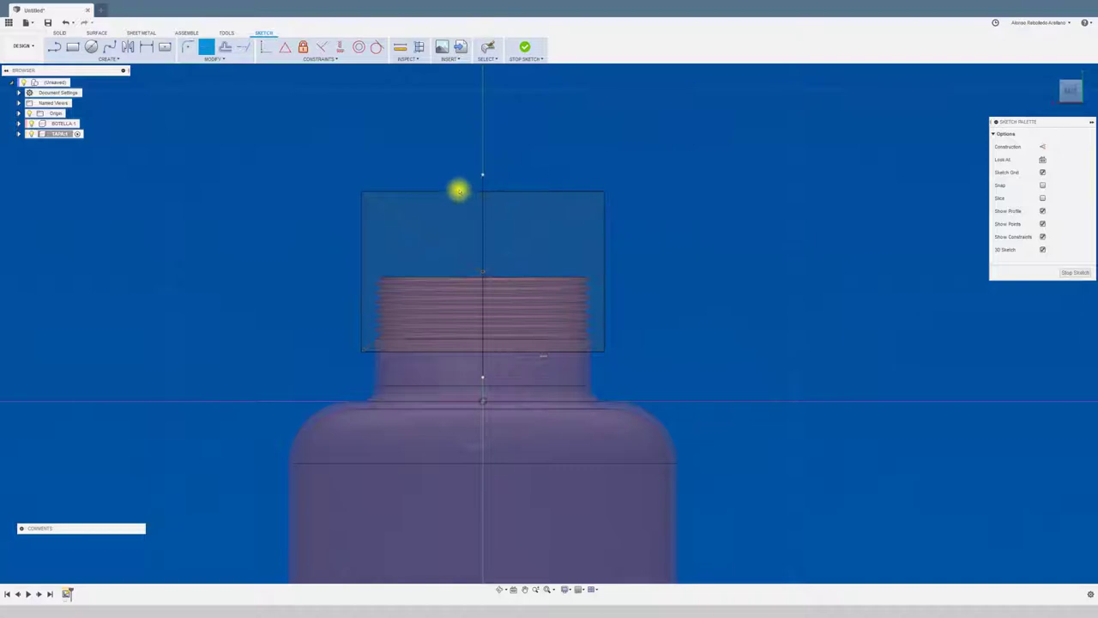
click(446, 191)
click(362, 248)
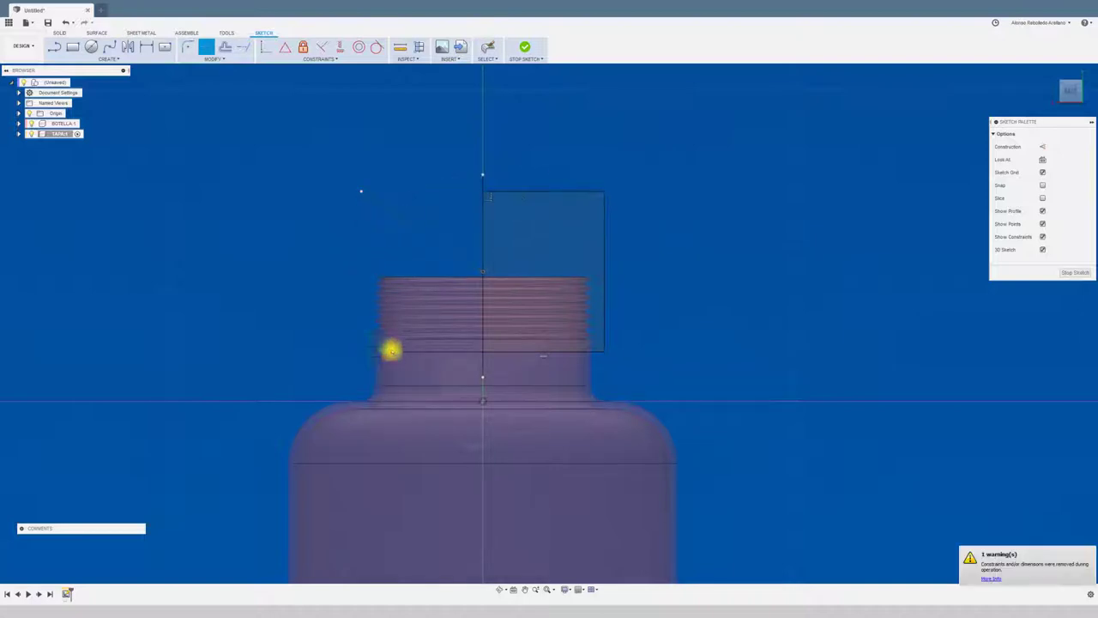
click(426, 353)
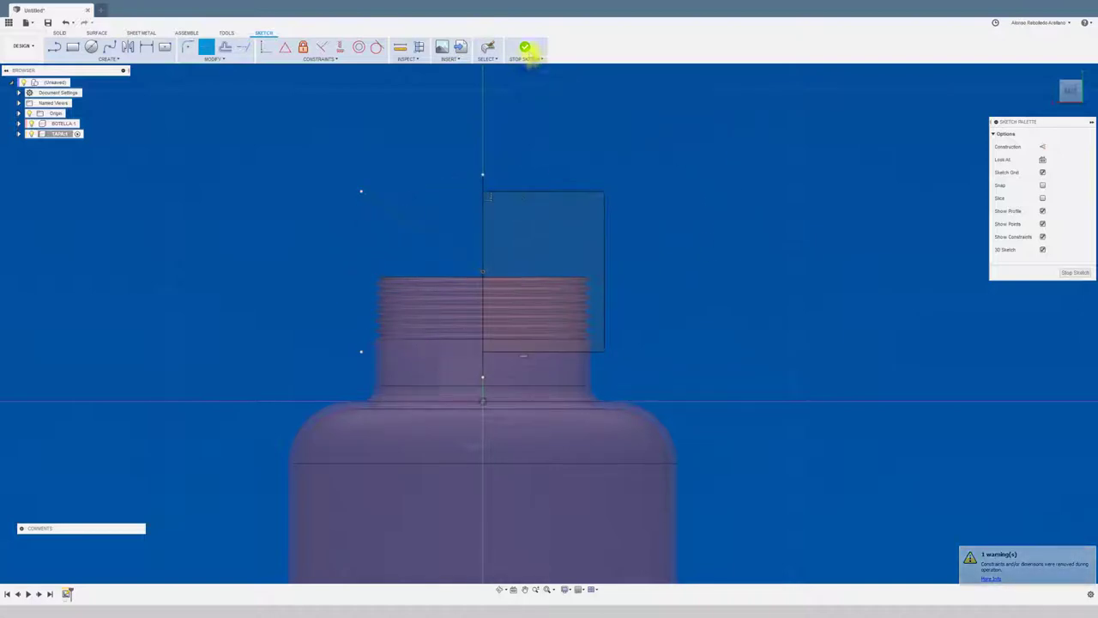
Step: Revolve the half-section 360° around the centre line into a new body, then move the cap aside
click(524, 47)
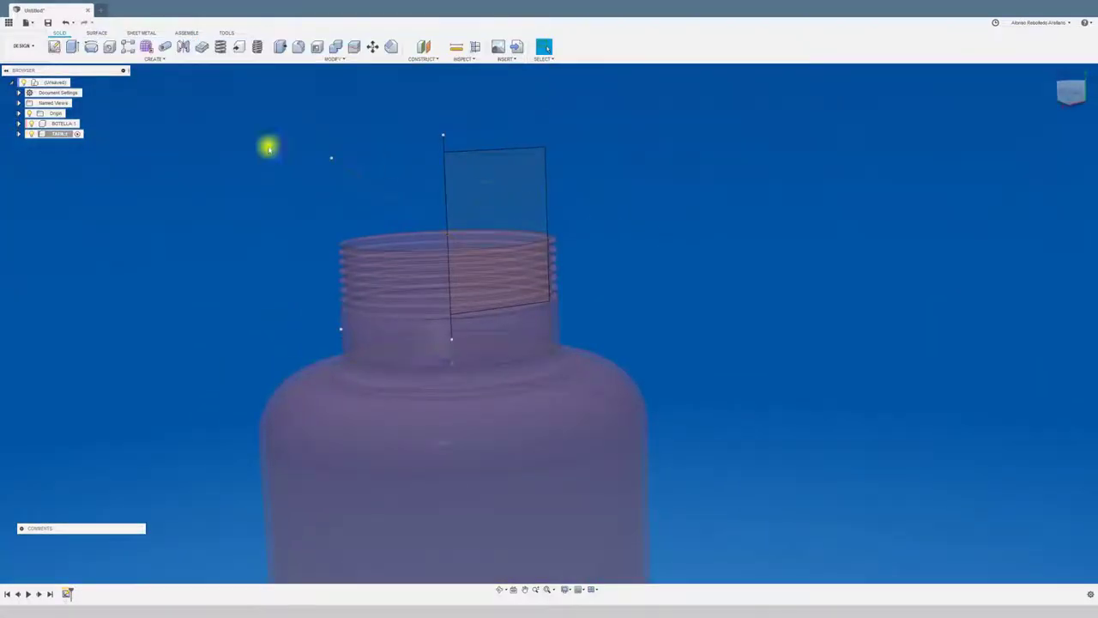
click(90, 47)
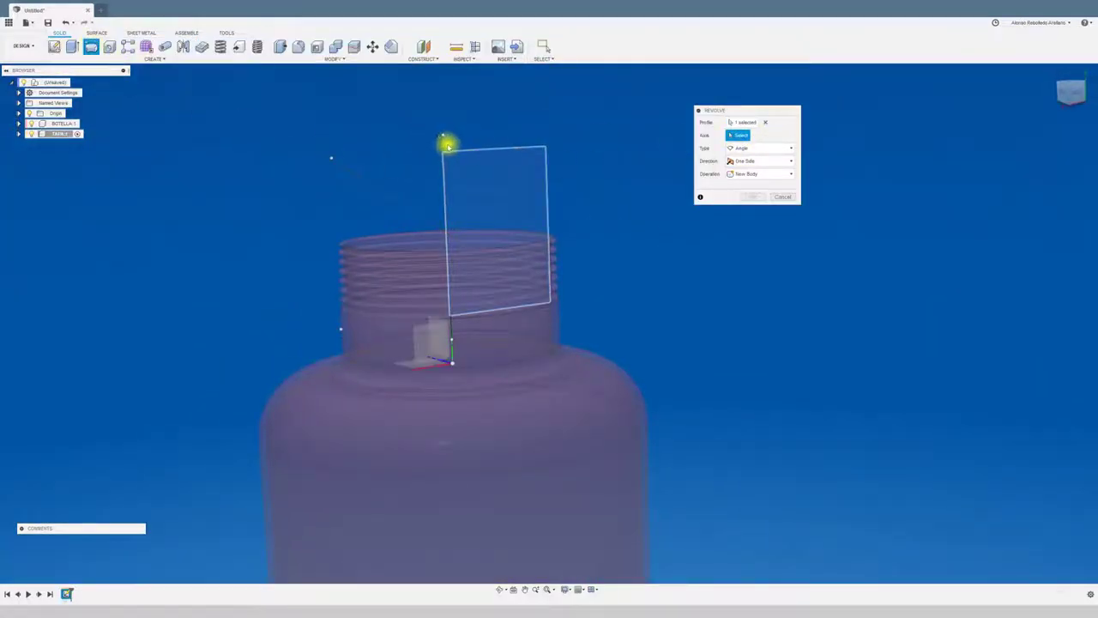
click(442, 146)
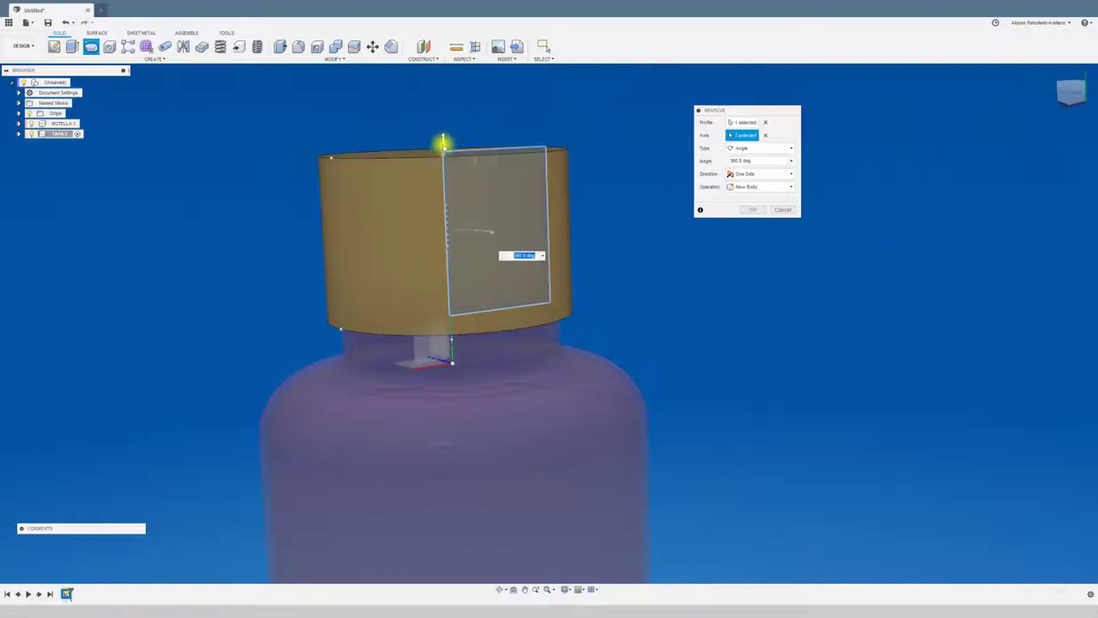
click(753, 208)
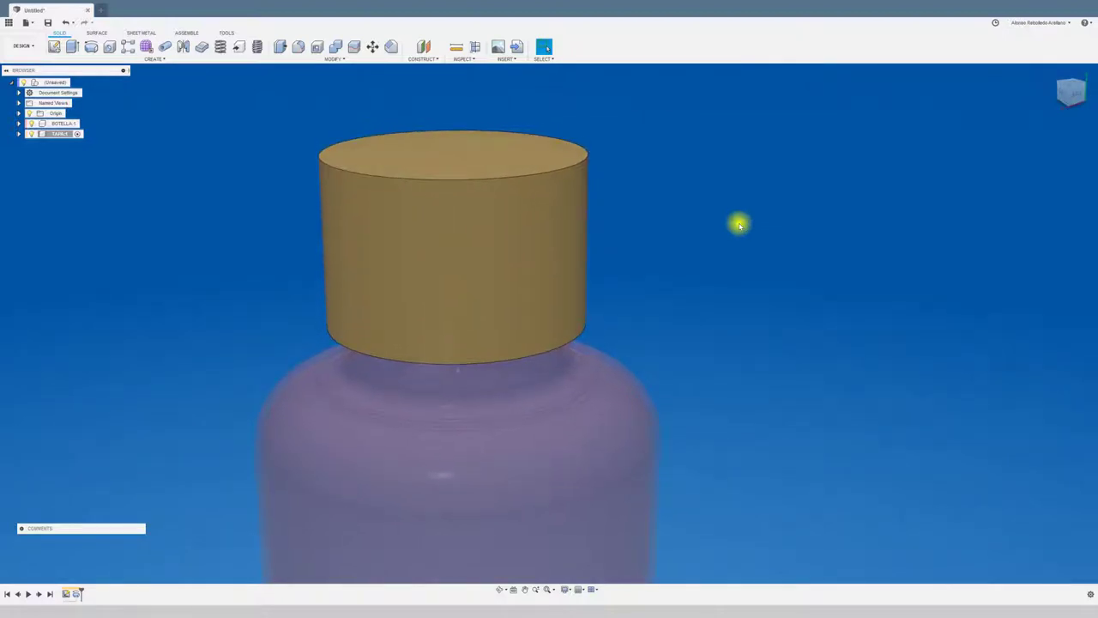
mouse_move(594, 247)
mouse_down()
mouse_move(351, 262)
mouse_move(316, 277)
mouse_move(151, 274)
mouse_up()
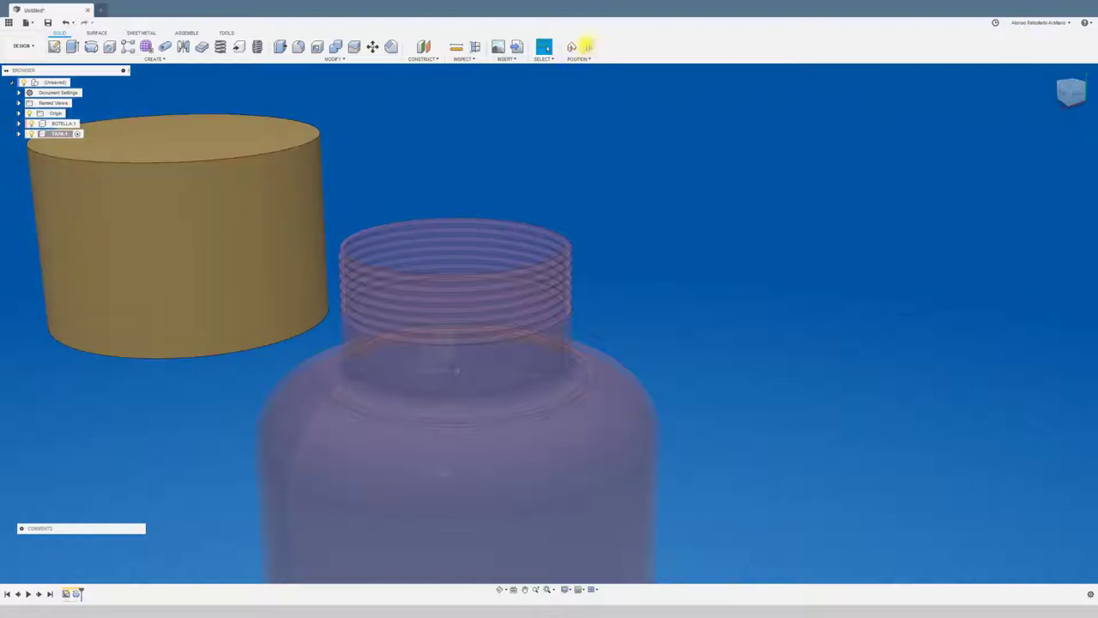
Step: Place the cap back on the bottle top and chamfer its top circular edge
click(589, 47)
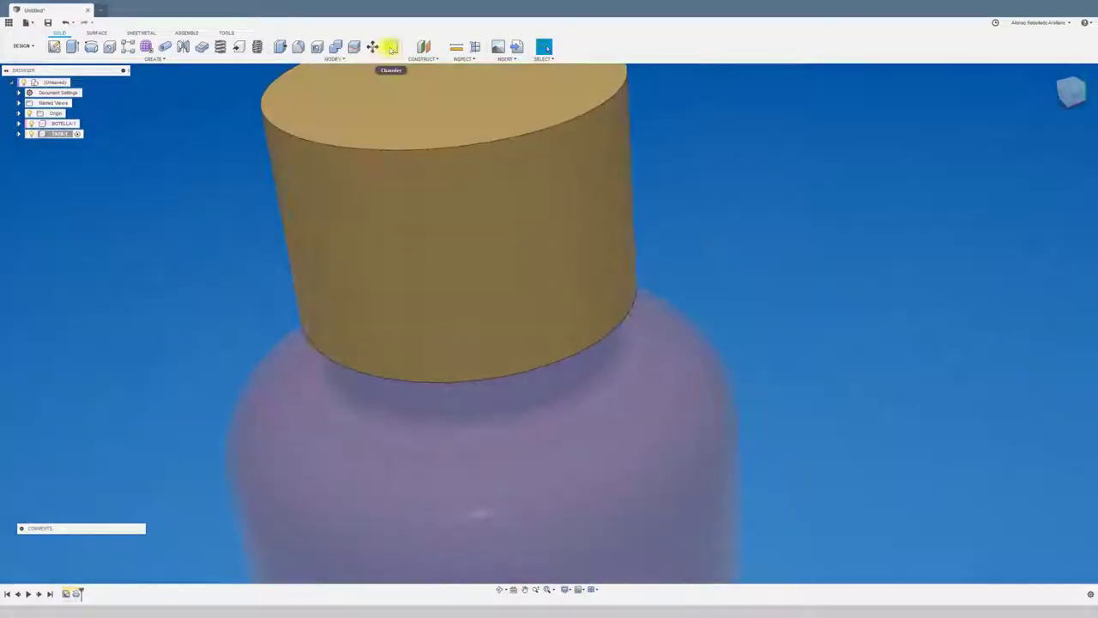
click(391, 48)
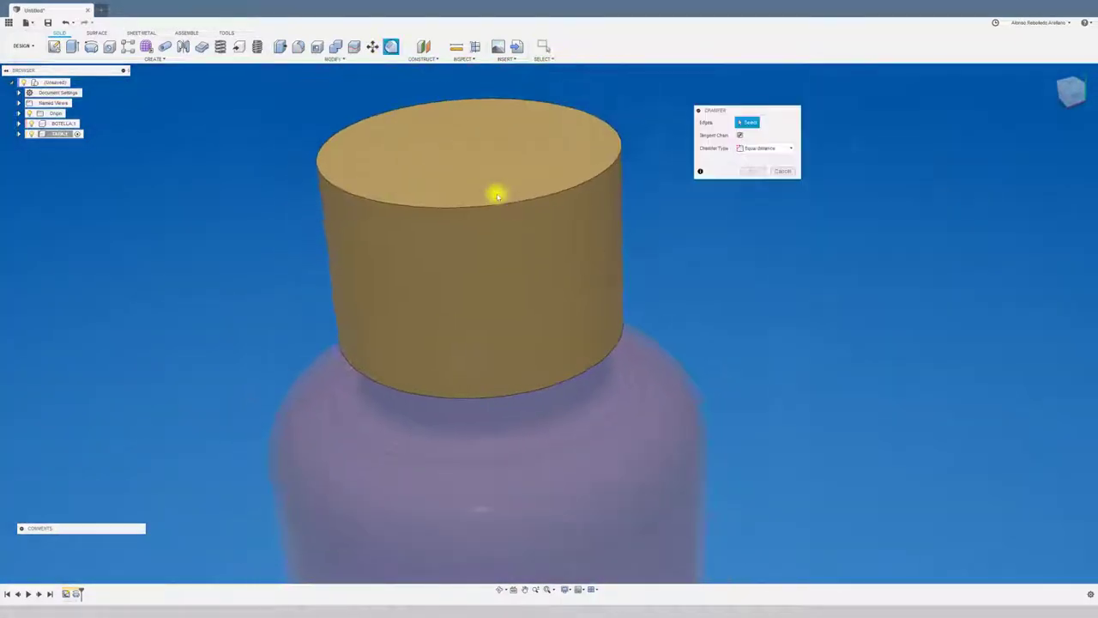
click(560, 190)
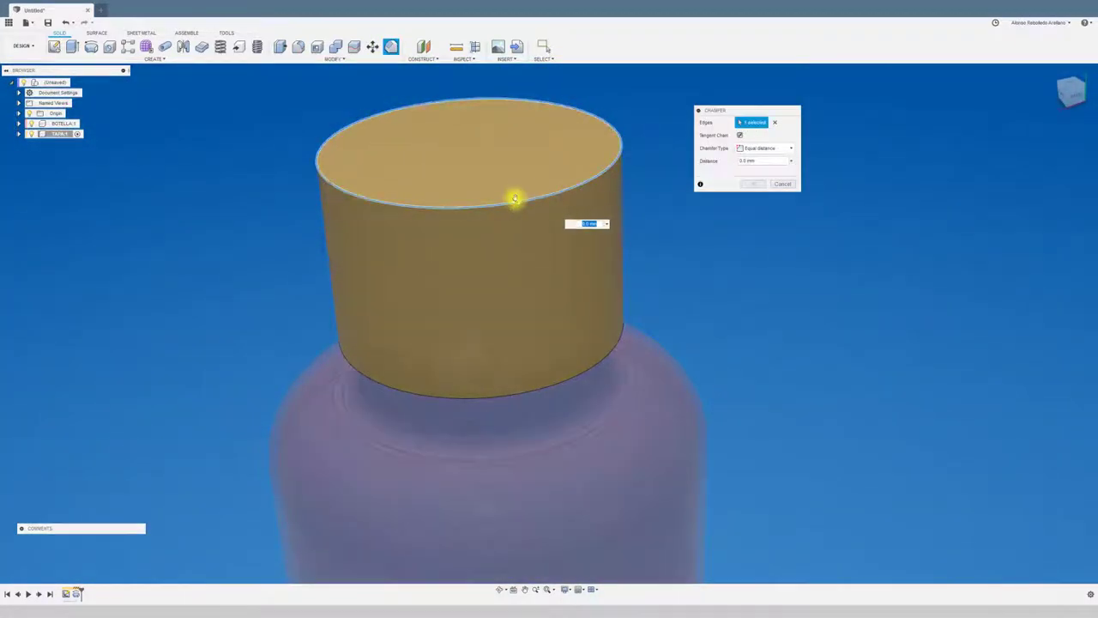
click(750, 186)
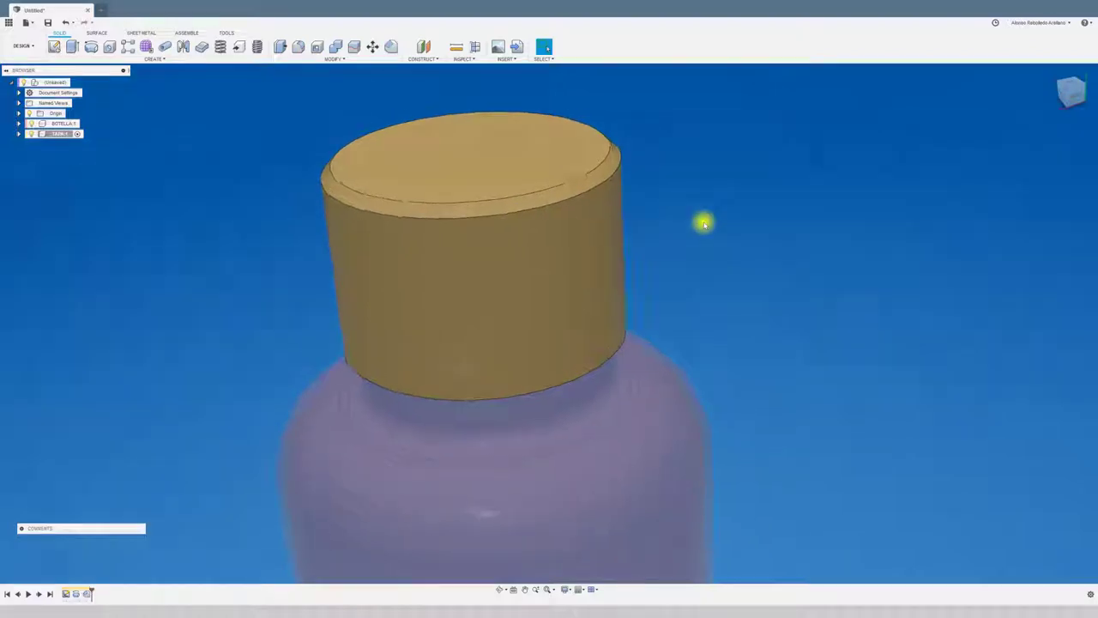
Step: Chamfer the cap's bottom circular edge, then make the top-level design active again
shift+middle_drag(703, 221, 457, 77)
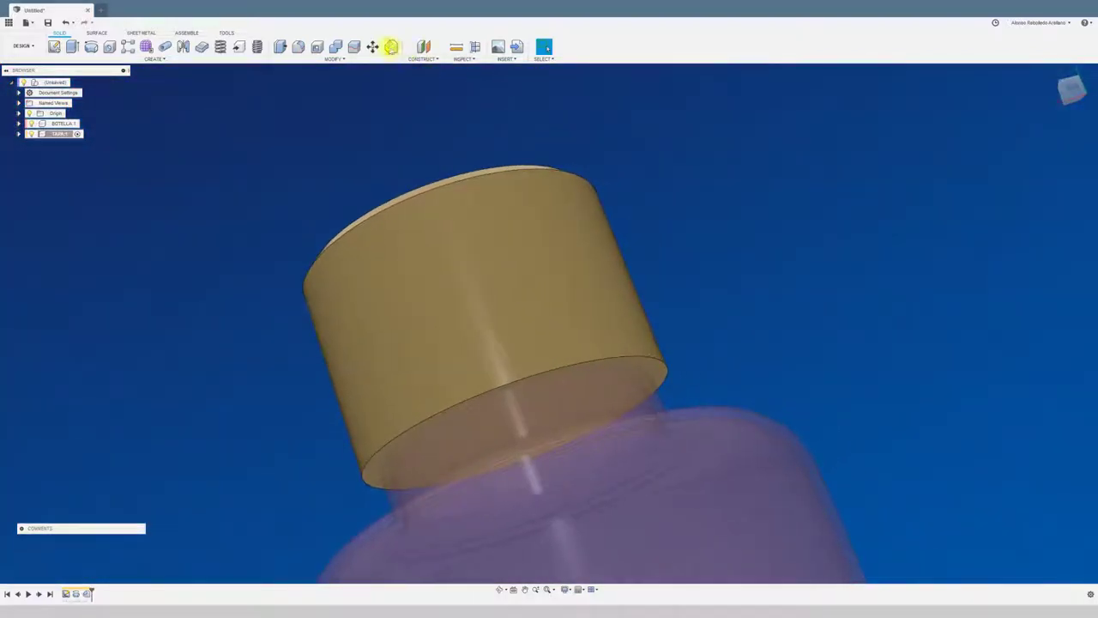
click(390, 46)
click(658, 363)
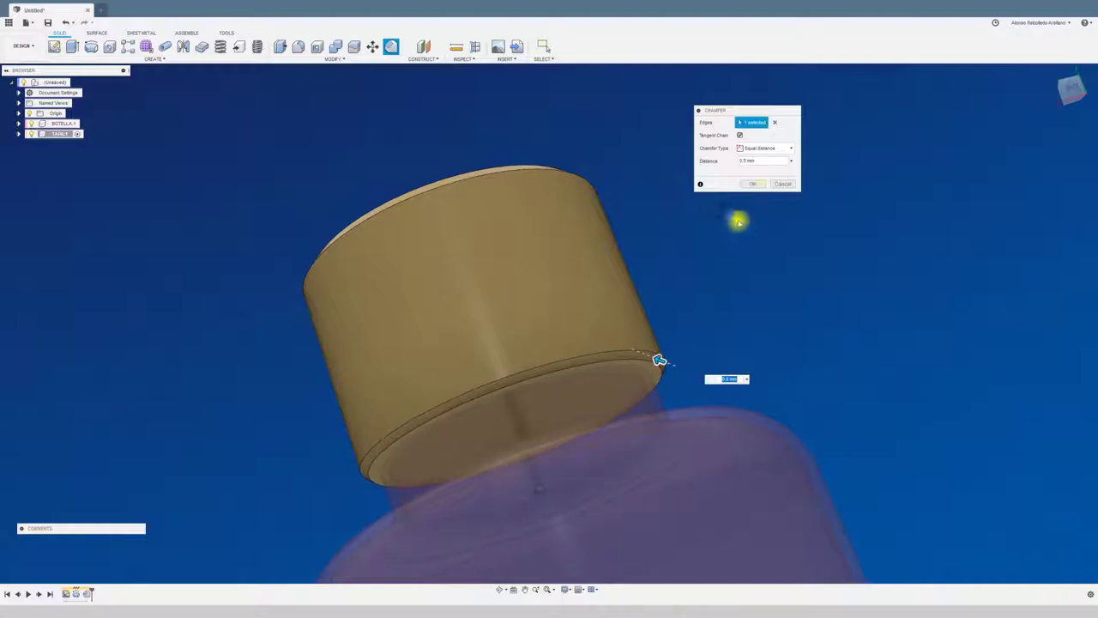
click(750, 186)
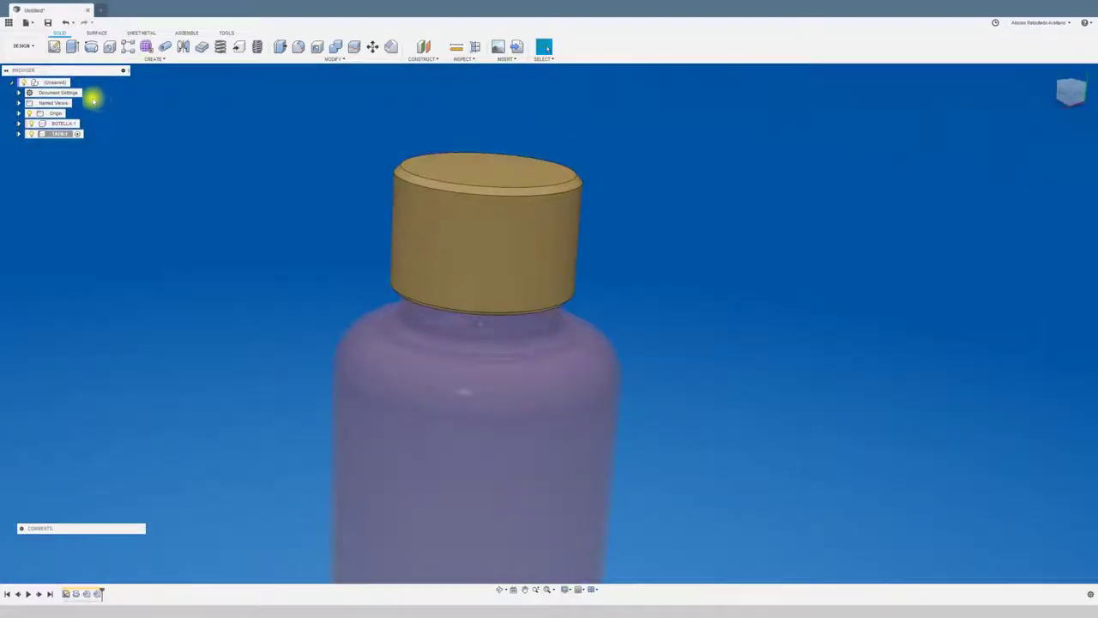
click(76, 81)
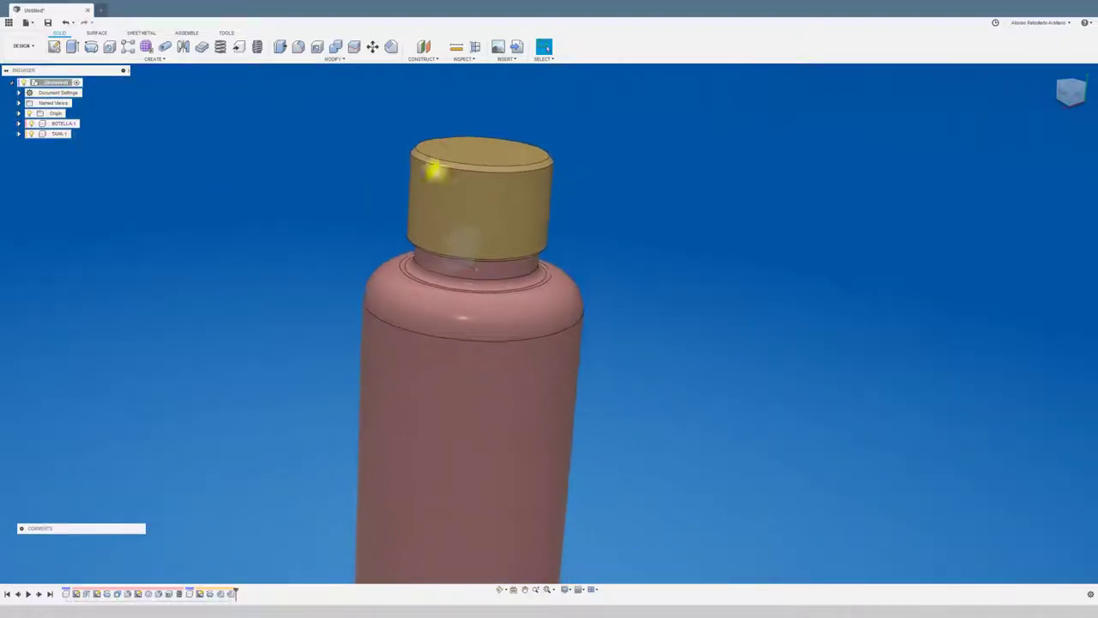
click(475, 48)
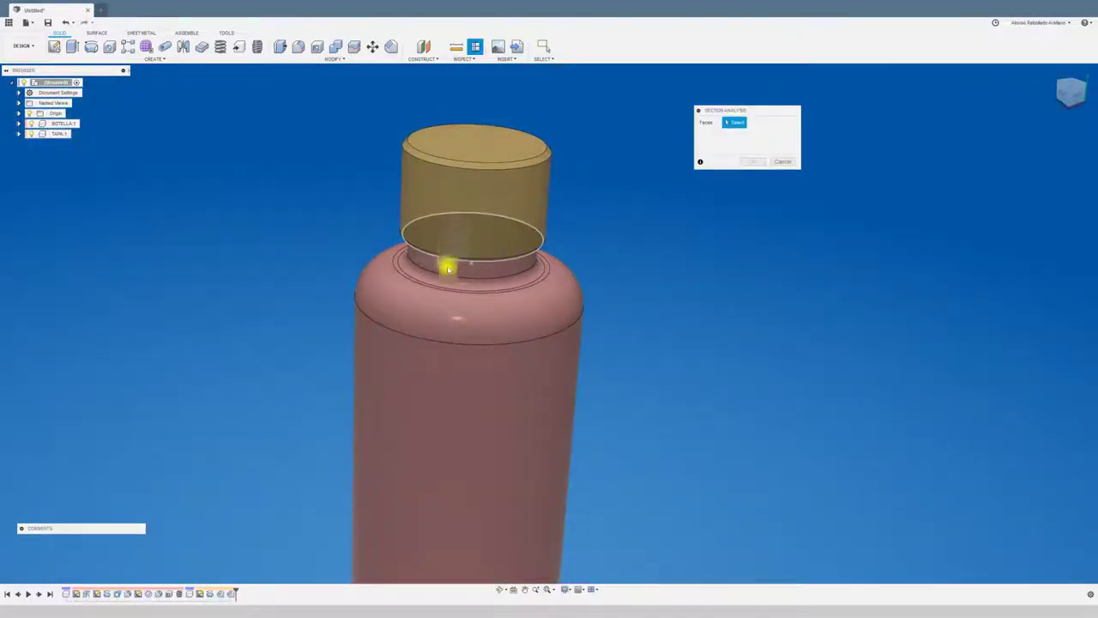
click(444, 260)
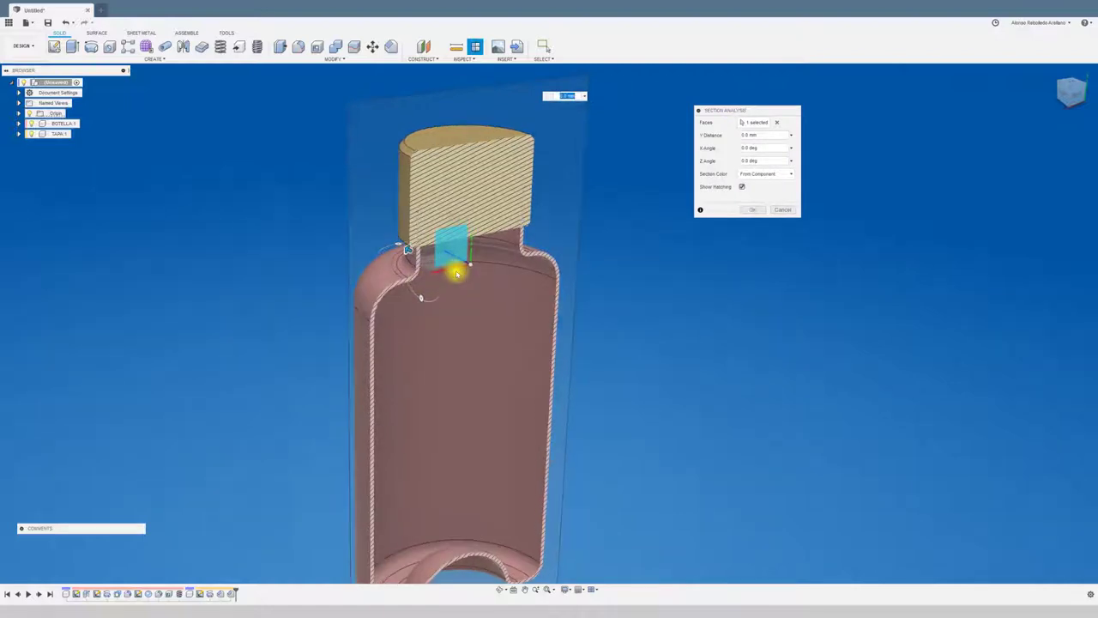
scroll(420, 246, up, 5)
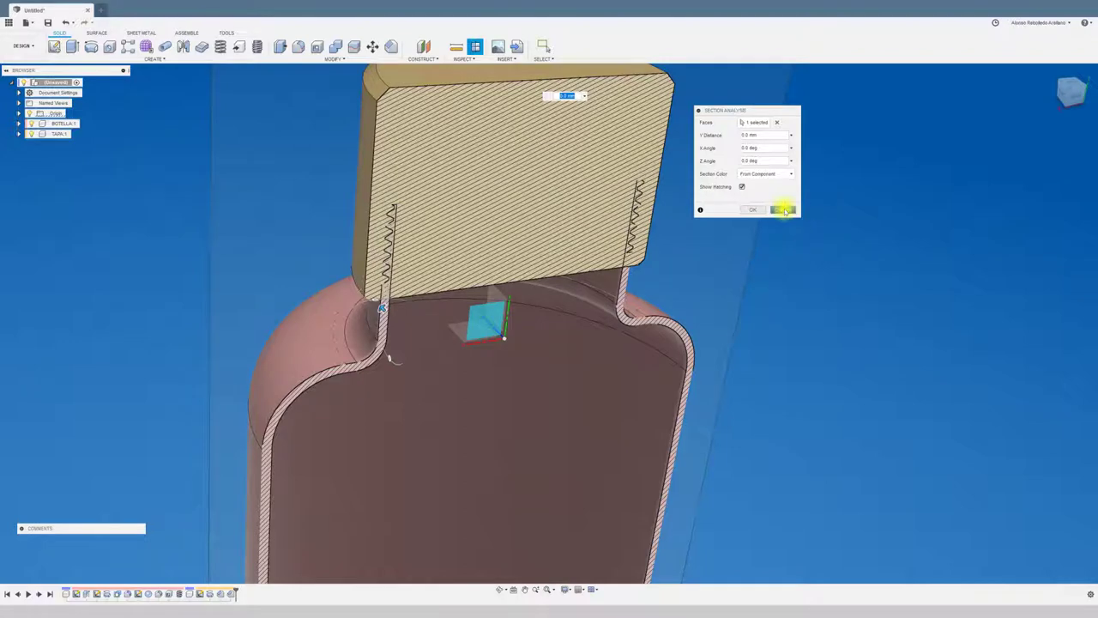
mouse_move(784, 210)
shift+middle_down()
mouse_move(558, 341)
mouse_move(779, 220)
shift+middle_up()
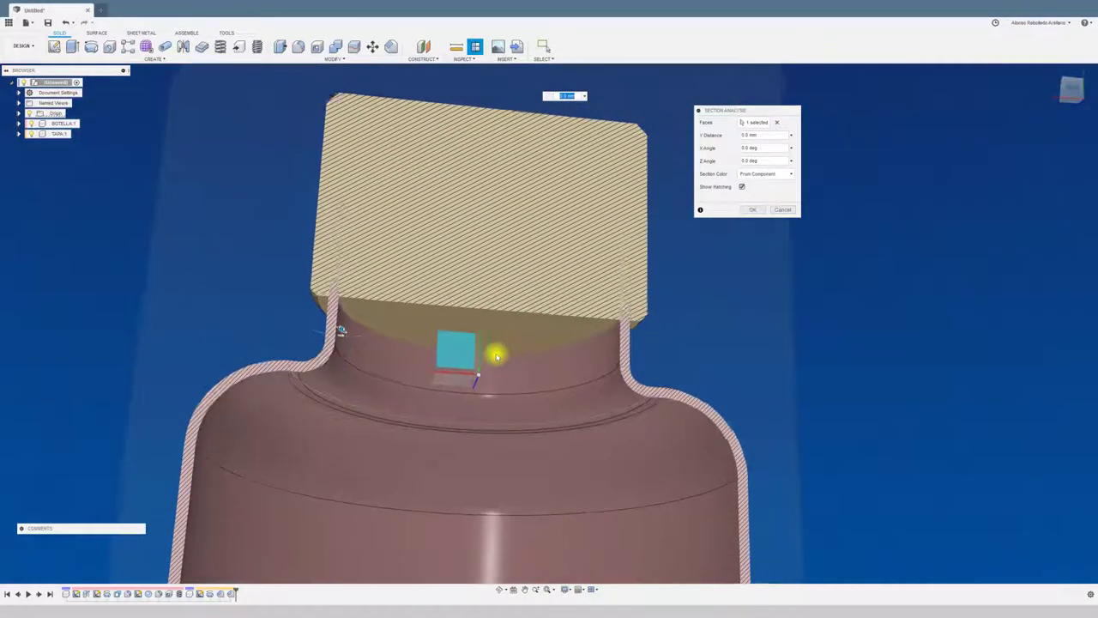
click(783, 212)
scroll(217, 289, down, 3)
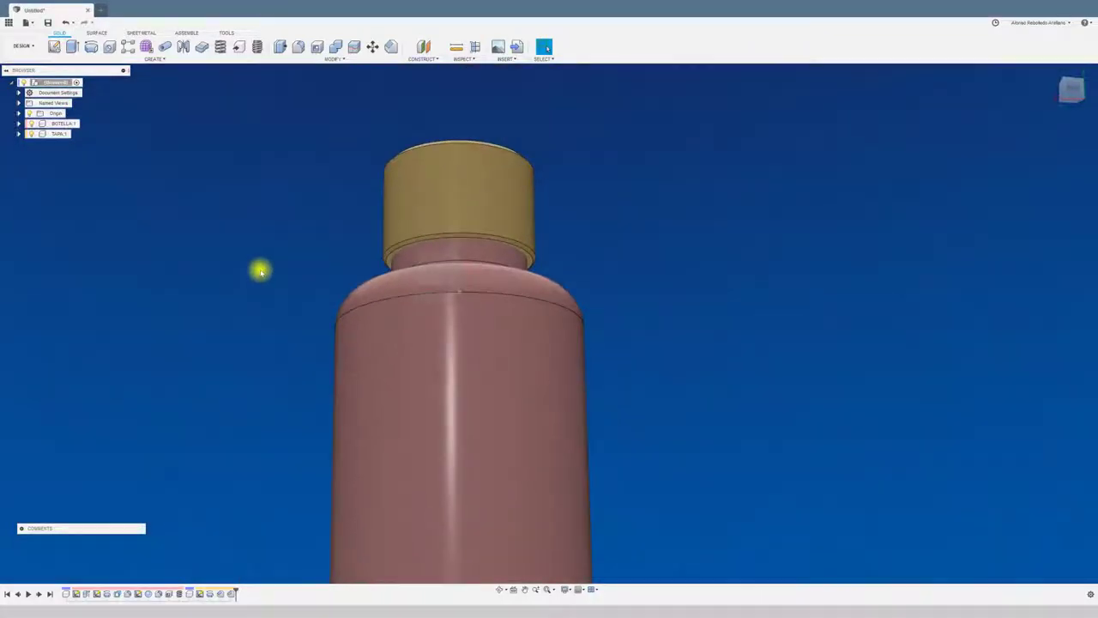
Step: Section the model along the XY plane and orbit to view the cut cap from side and above
shift+middle_drag(237, 246, 266, 146)
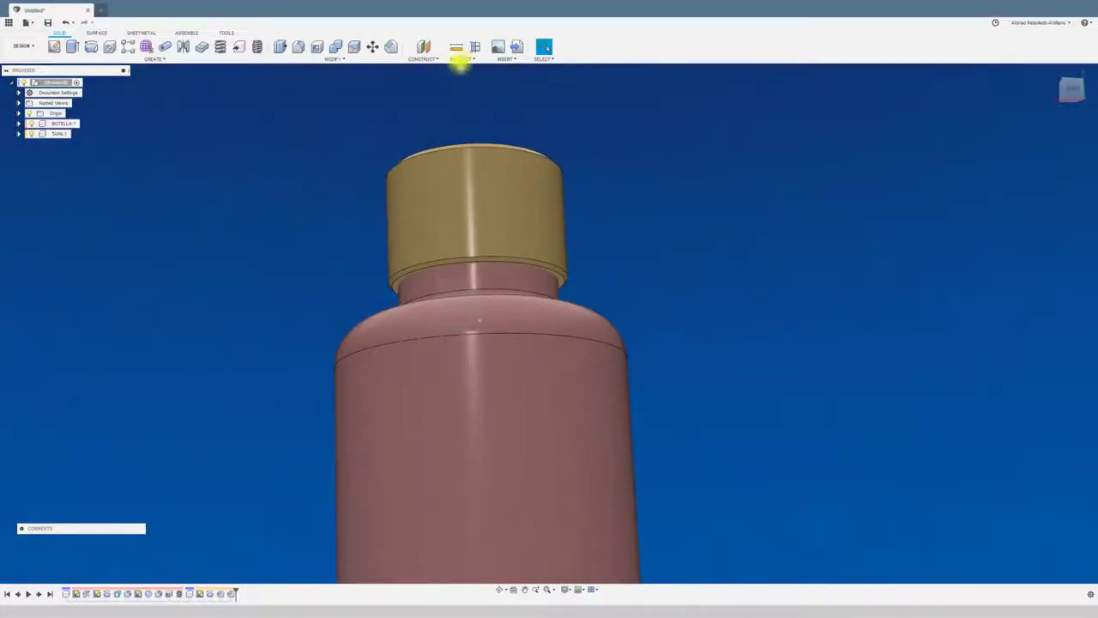
click(474, 51)
shift+middle_drag(483, 267, 404, 309)
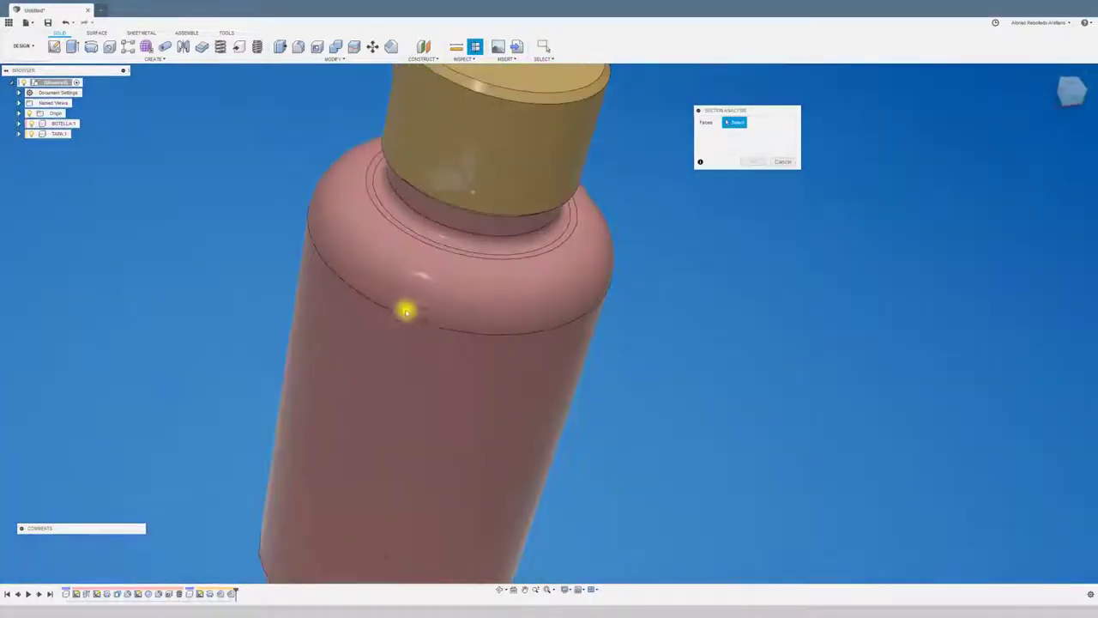
mouse_move(439, 194)
shift+middle_down()
mouse_move(451, 181)
mouse_move(54, 119)
shift+middle_up()
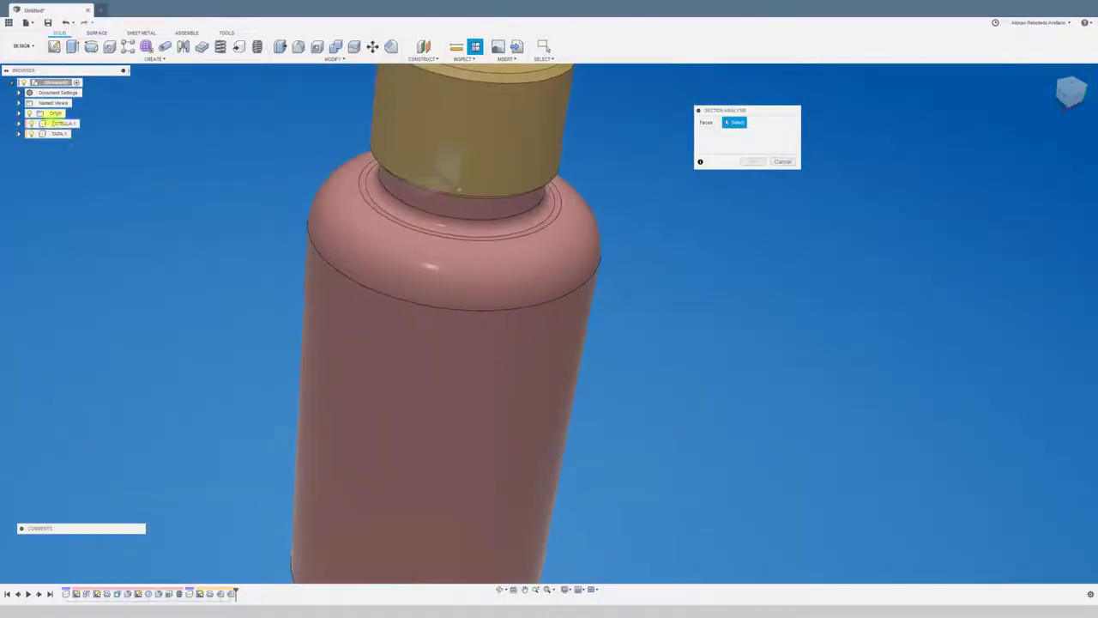
click(19, 114)
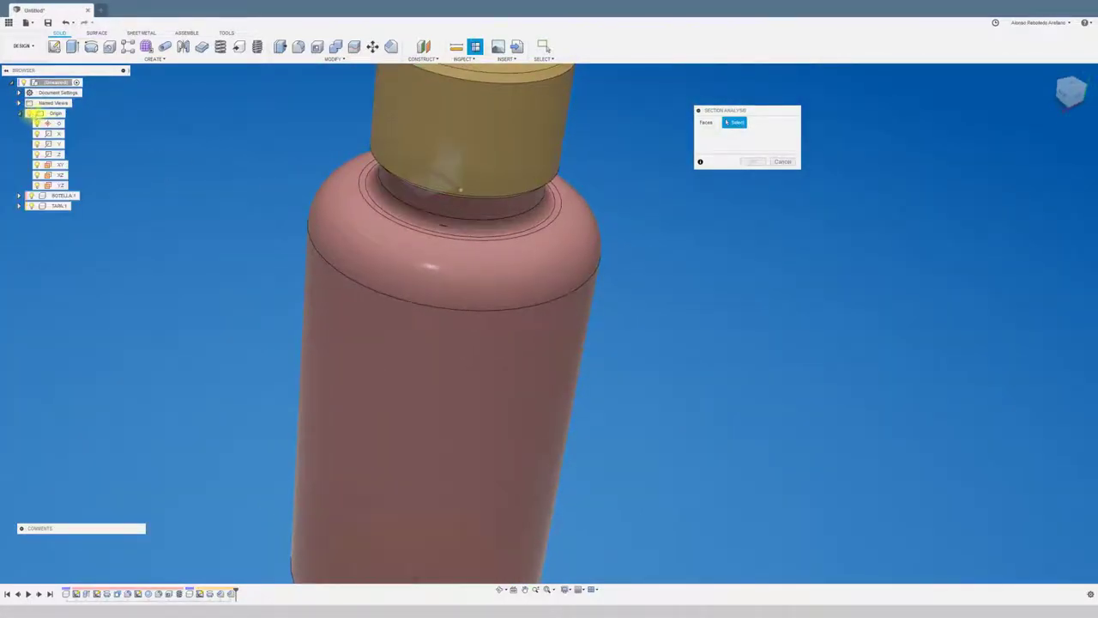
click(53, 164)
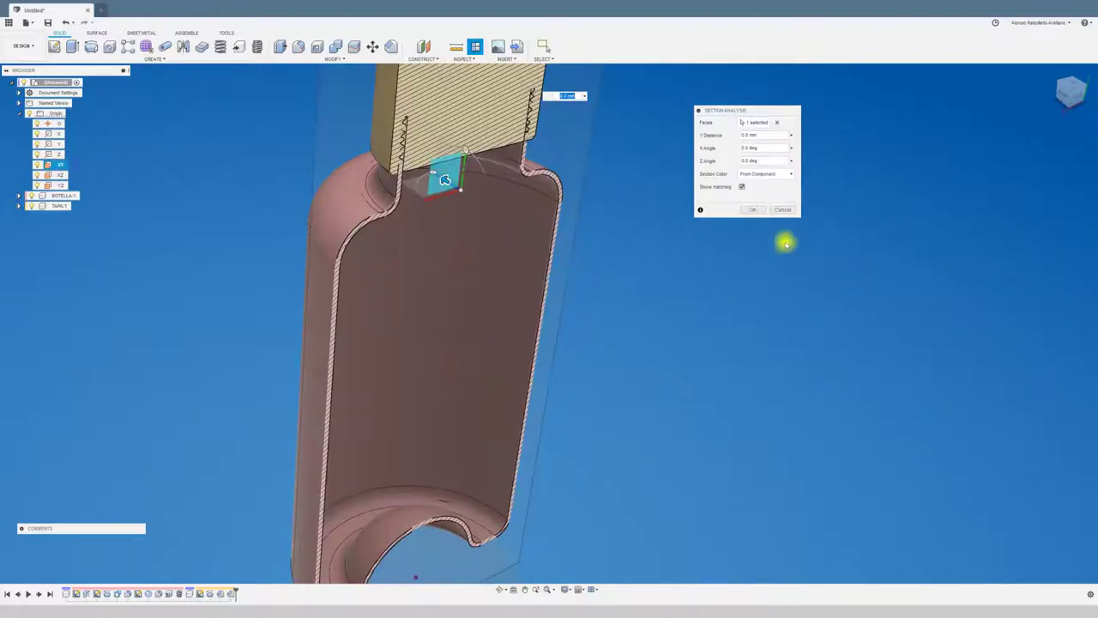
click(759, 211)
mouse_move(759, 211)
shift+middle_down()
mouse_move(284, 224)
mouse_move(299, 246)
shift+middle_up()
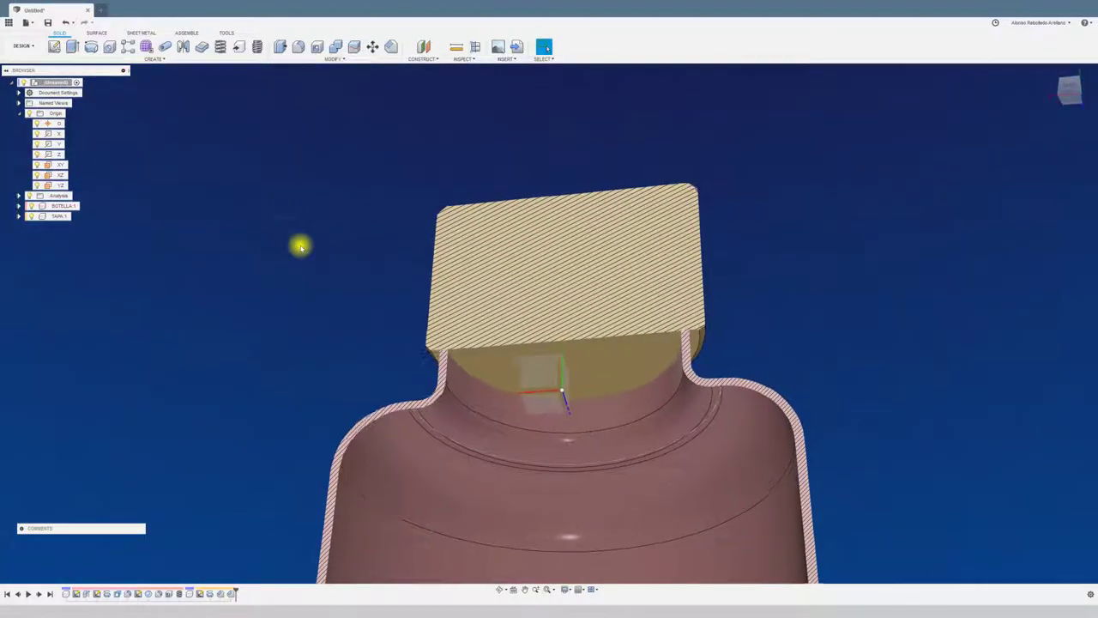
mouse_move(499, 388)
shift+middle_down()
mouse_move(490, 387)
mouse_move(715, 395)
mouse_move(845, 322)
shift+middle_up()
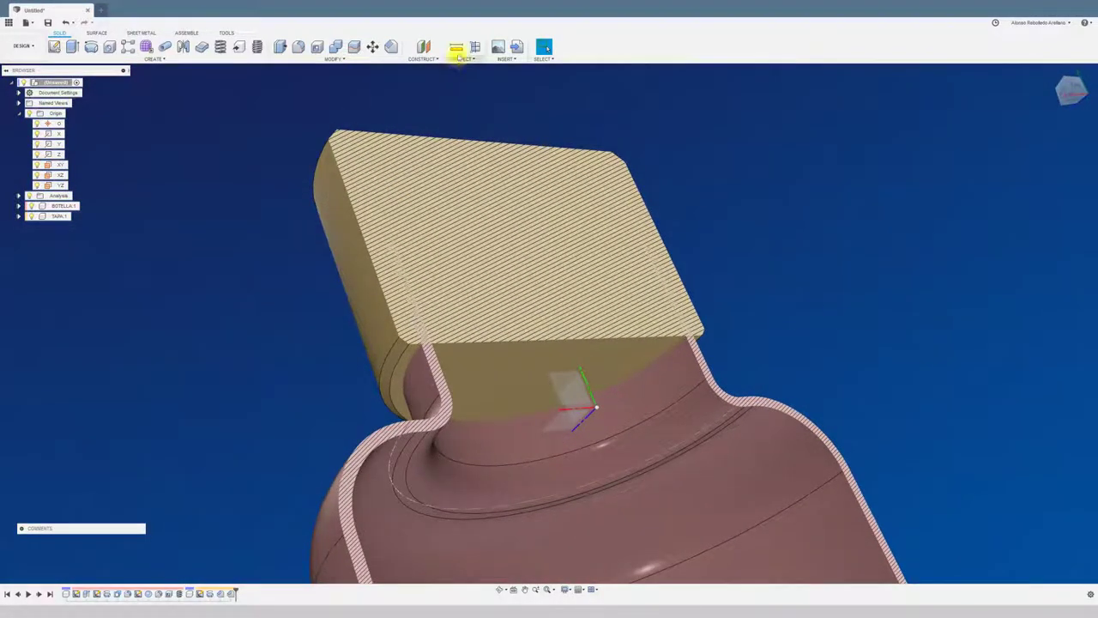
click(457, 49)
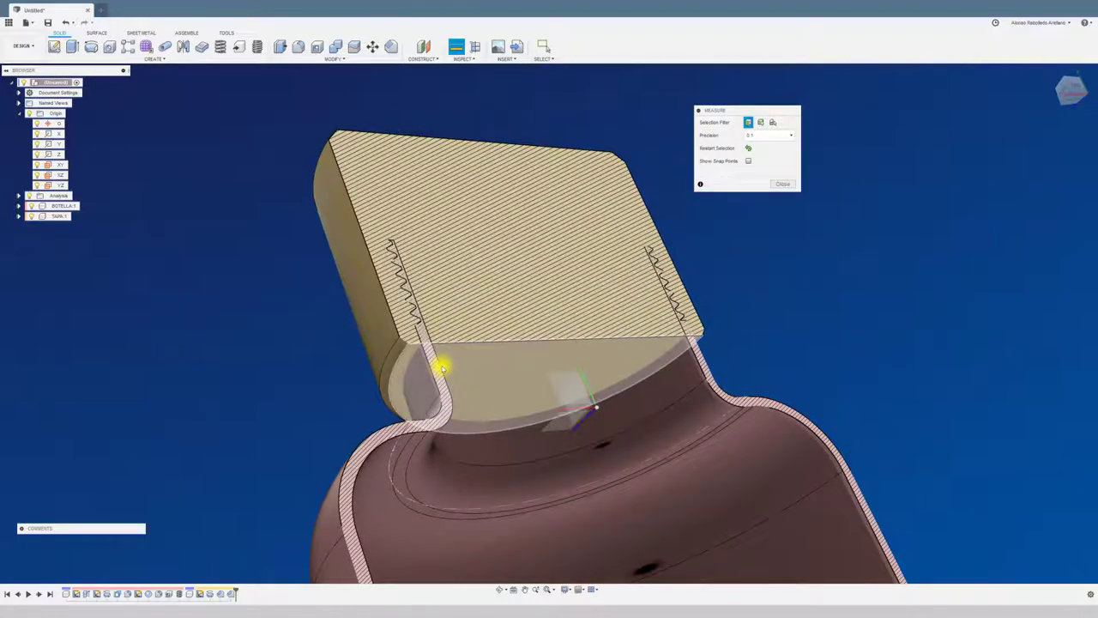
click(783, 184)
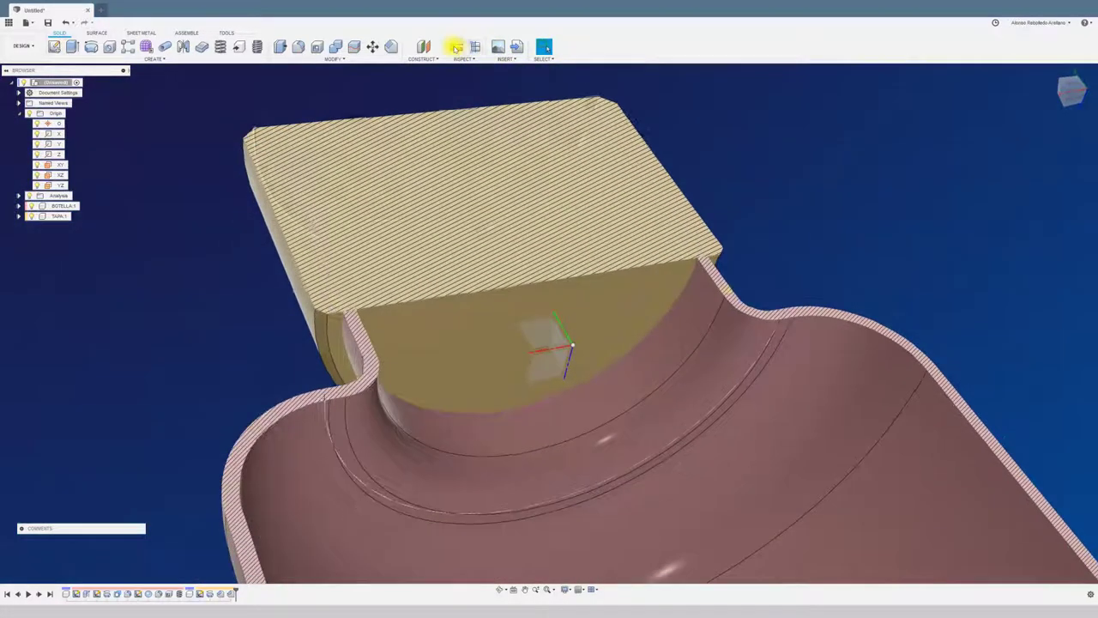
click(458, 49)
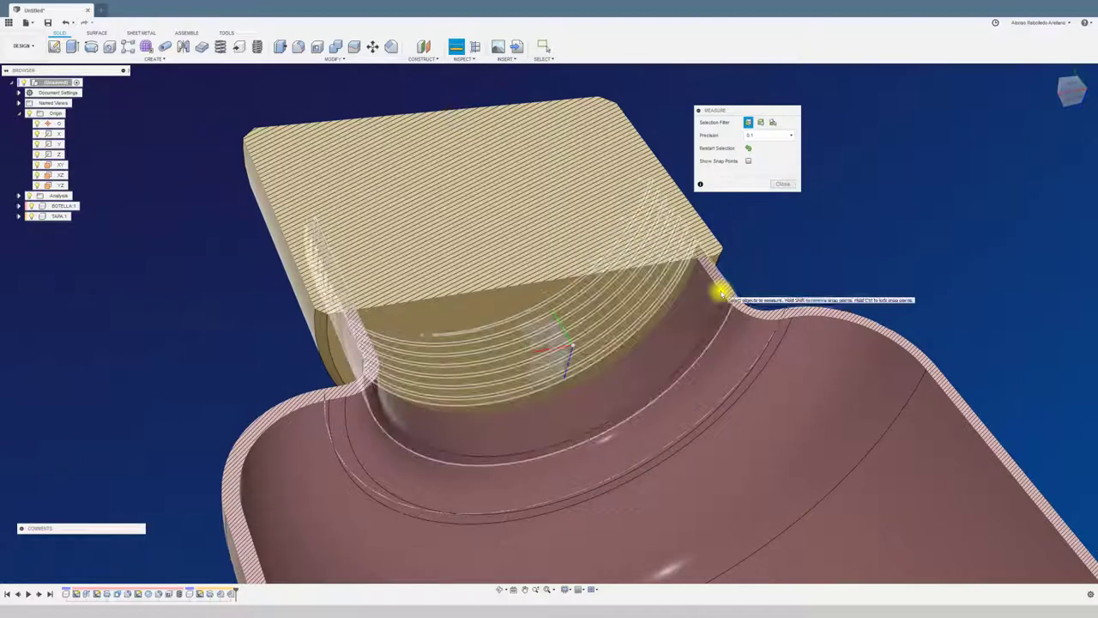
click(720, 294)
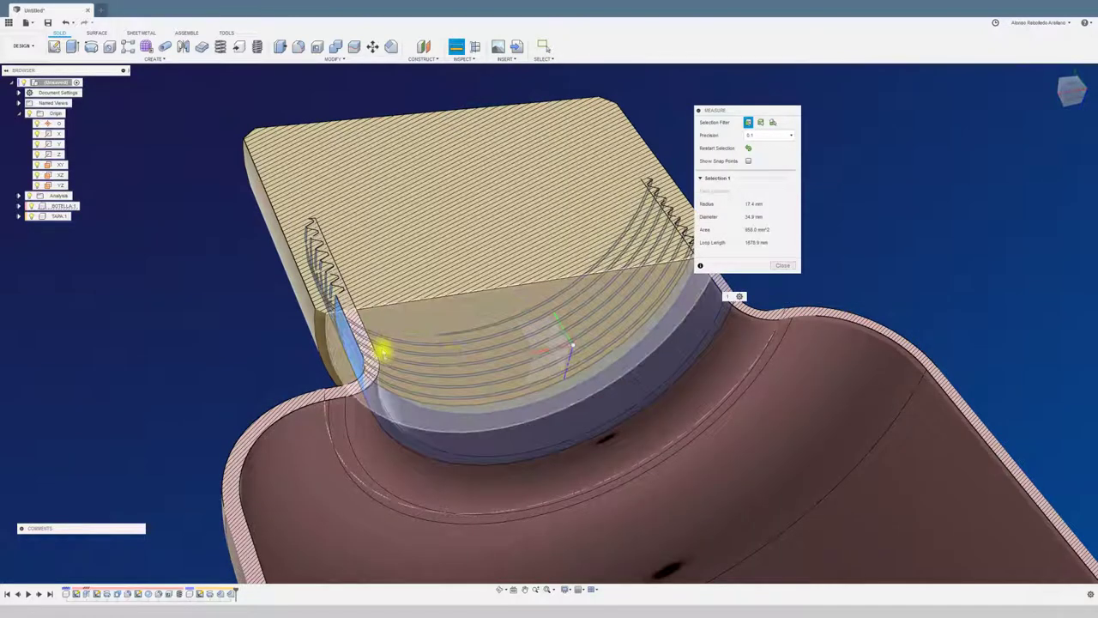
click(371, 345)
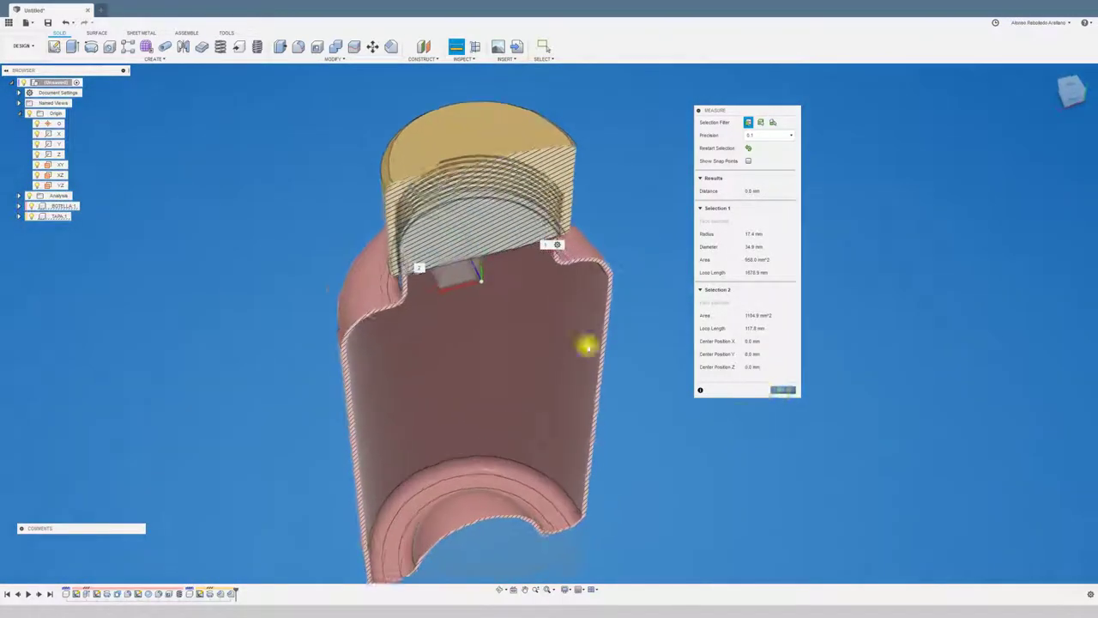
key(Escape)
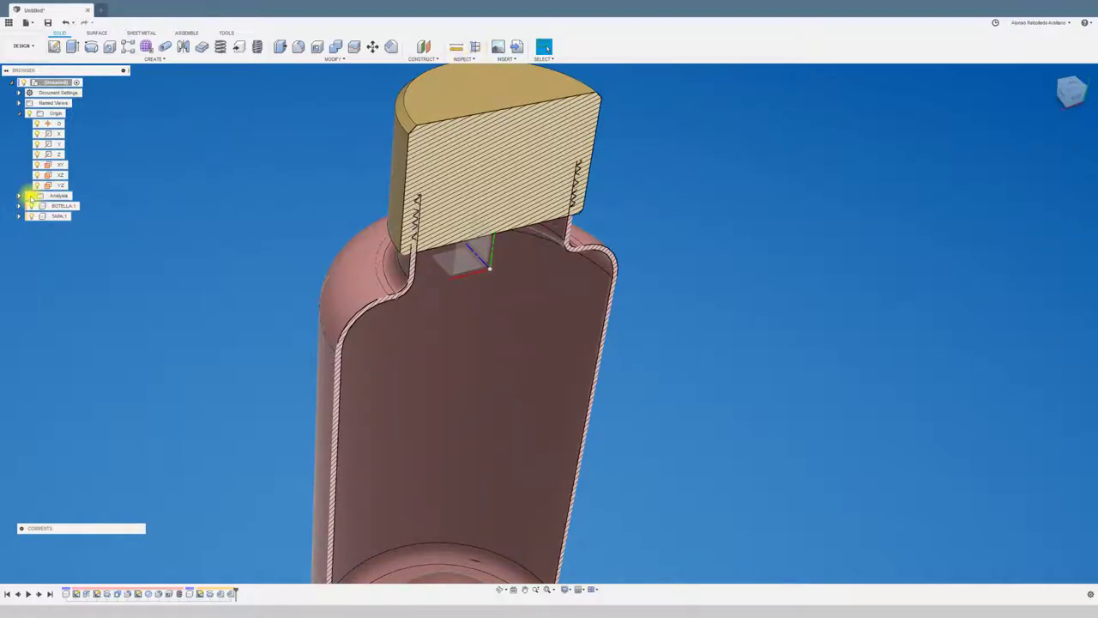
Step: Turn off the section cut and hide the TAPA cap to expose the threaded neck
click(30, 195)
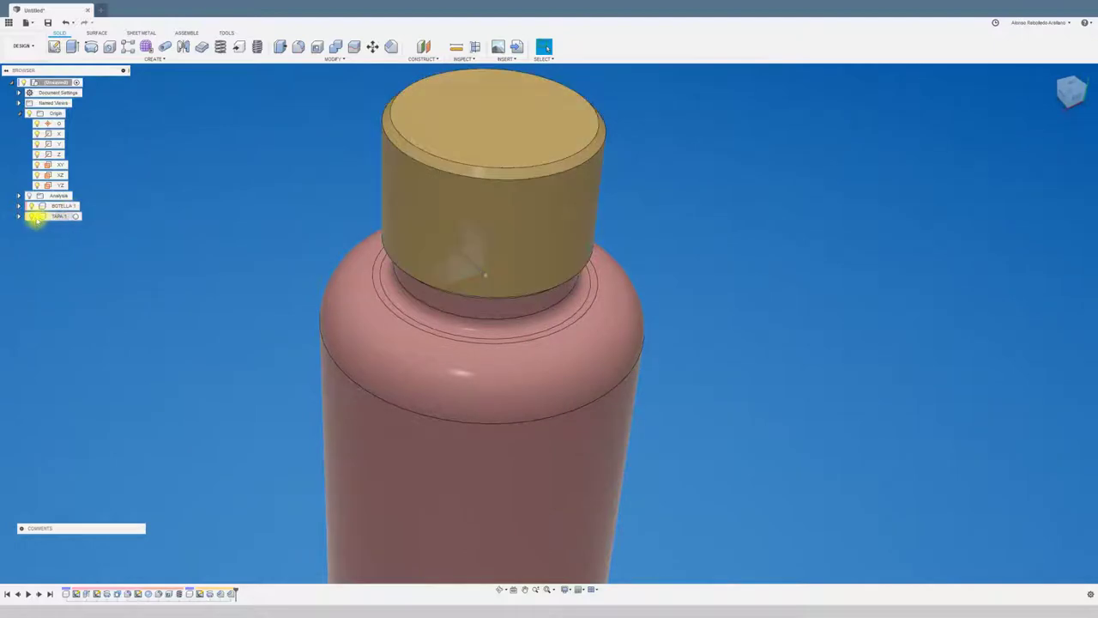
click(36, 218)
click(30, 217)
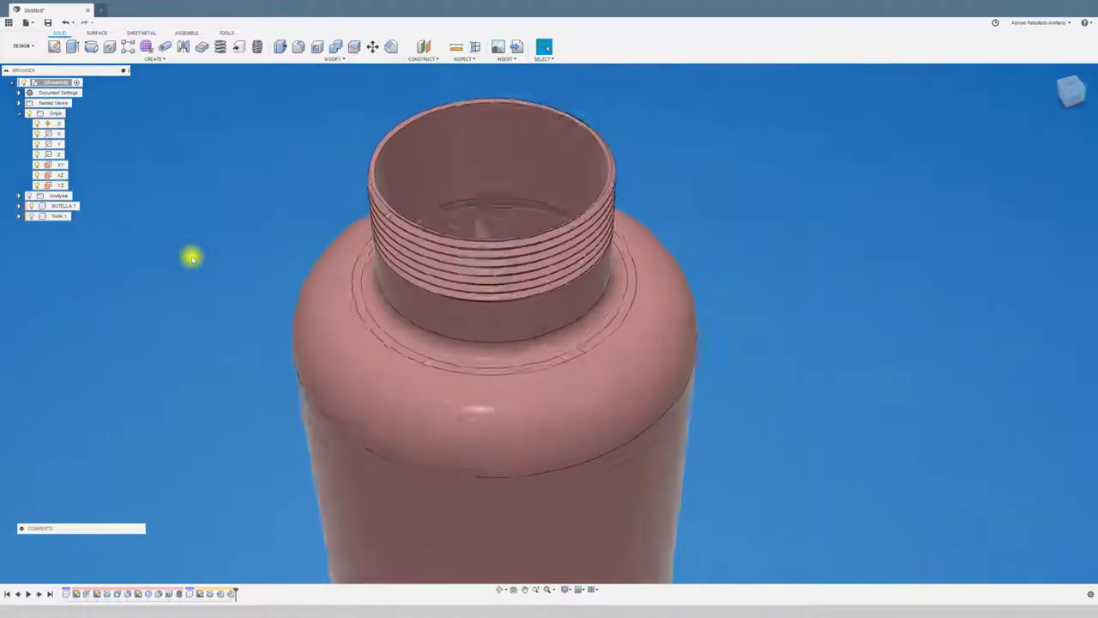
shift+middle_drag(189, 255, 233, 217)
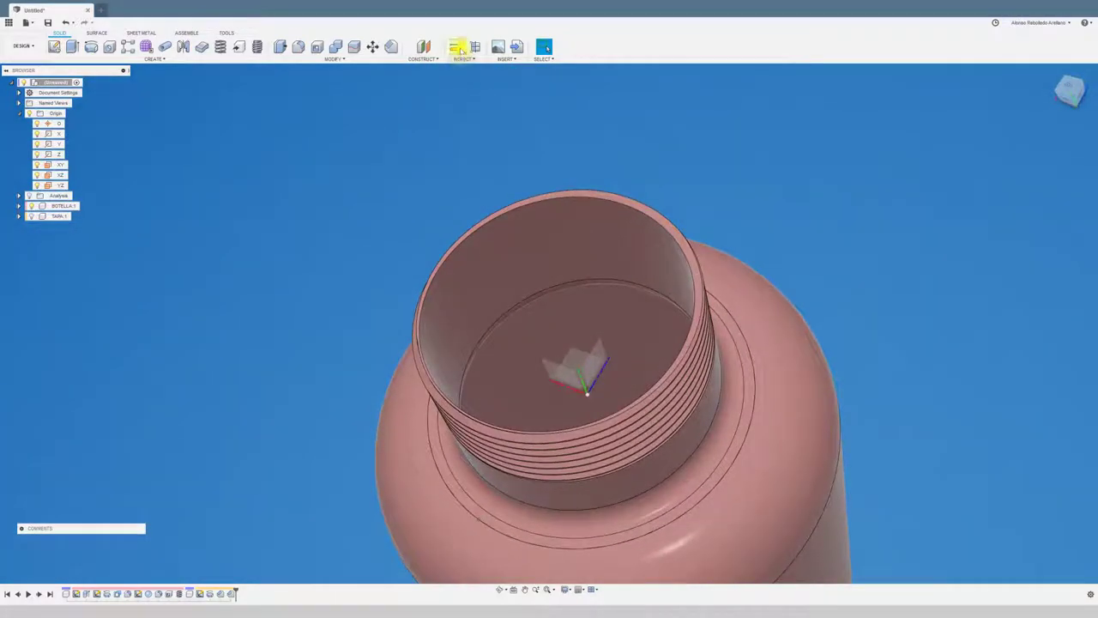
Step: Measure the neck's inner cylindrical face, a 32.6 mm bore, then close the measurement
click(456, 46)
click(527, 249)
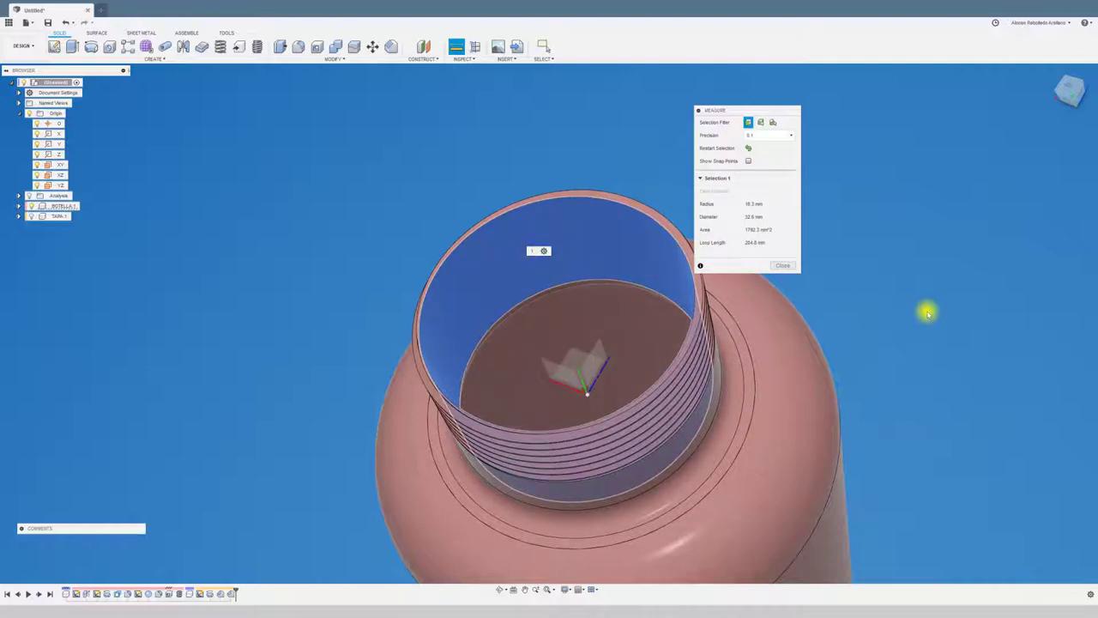
shift+middle_drag(927, 313, 884, 262)
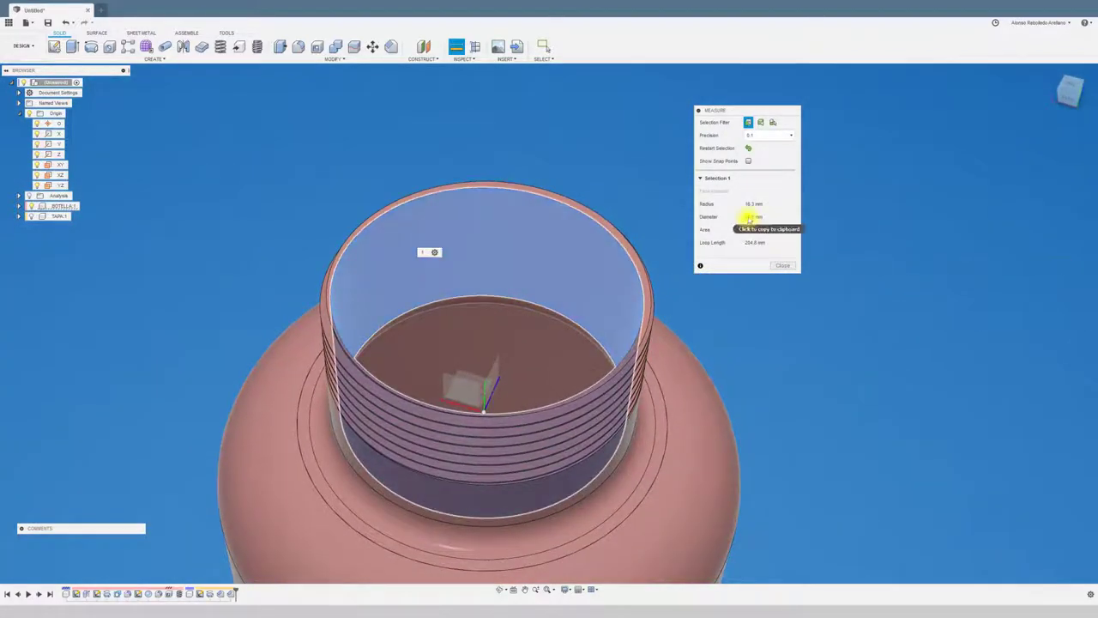
shift+middle_drag(826, 231, 300, 197)
click(299, 199)
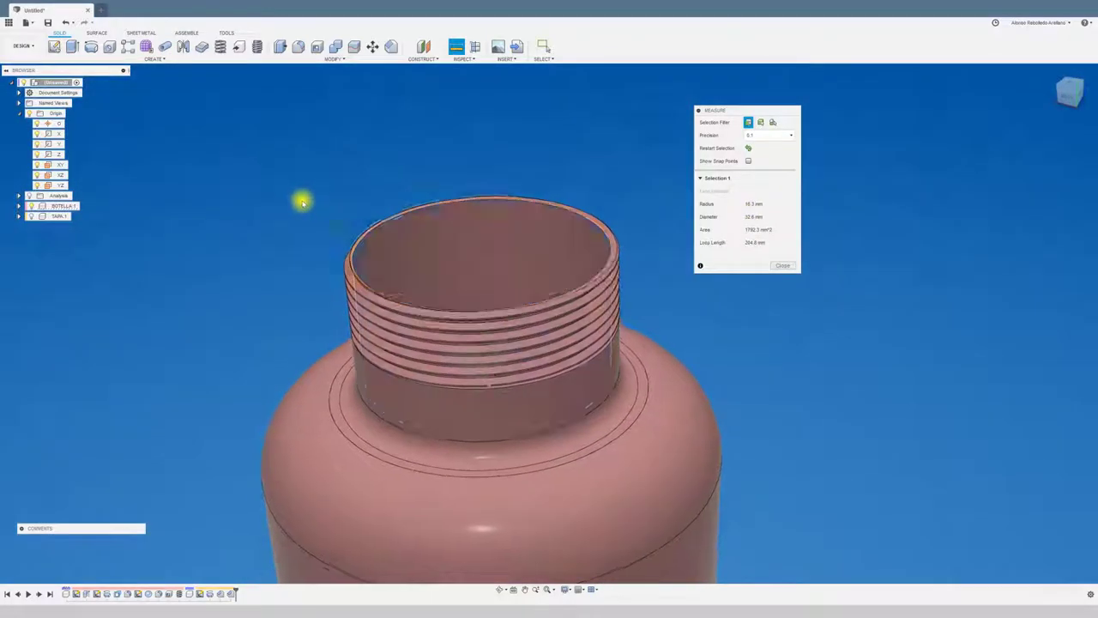
click(774, 181)
Step: Show the TAPA cap, hide the BOTELLA bottle, and view the cap from below
click(34, 207)
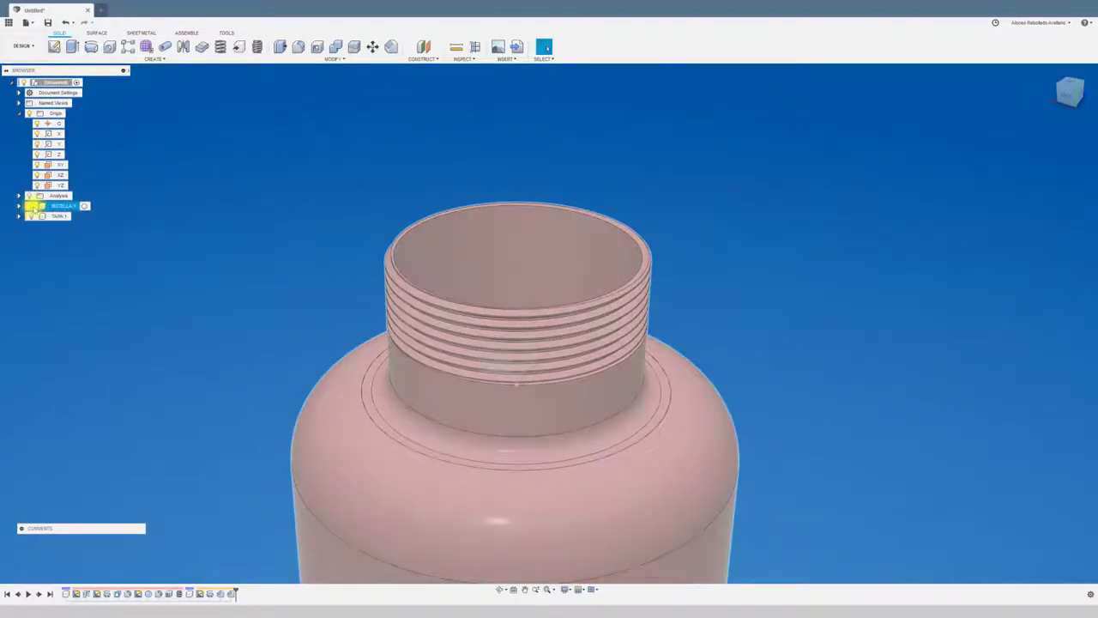
click(31, 215)
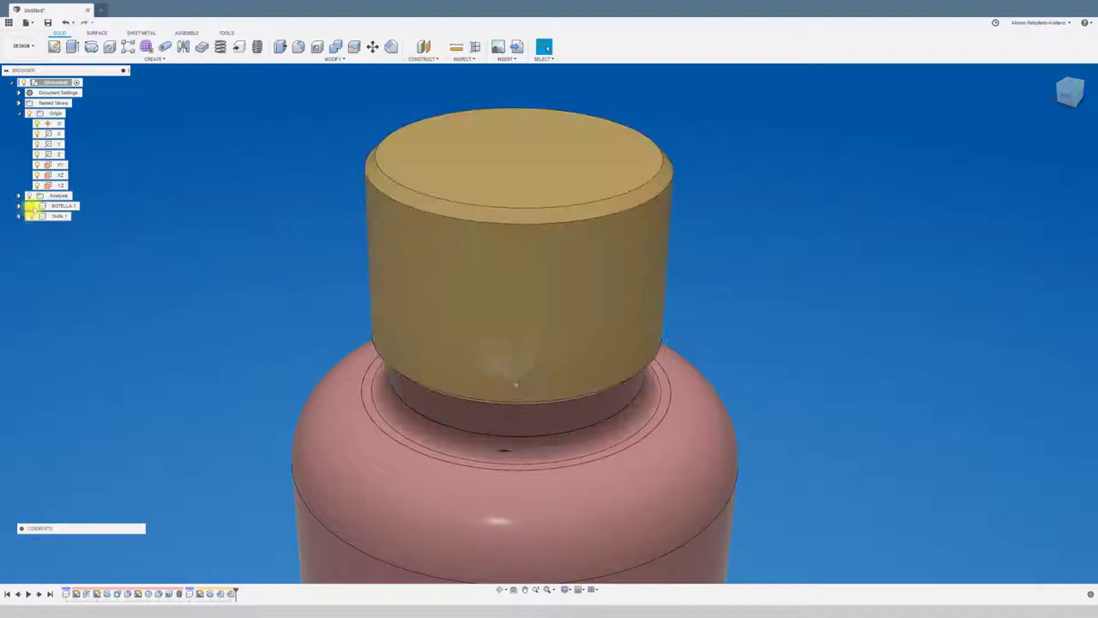
click(31, 206)
shift+middle_drag(138, 242, 382, 302)
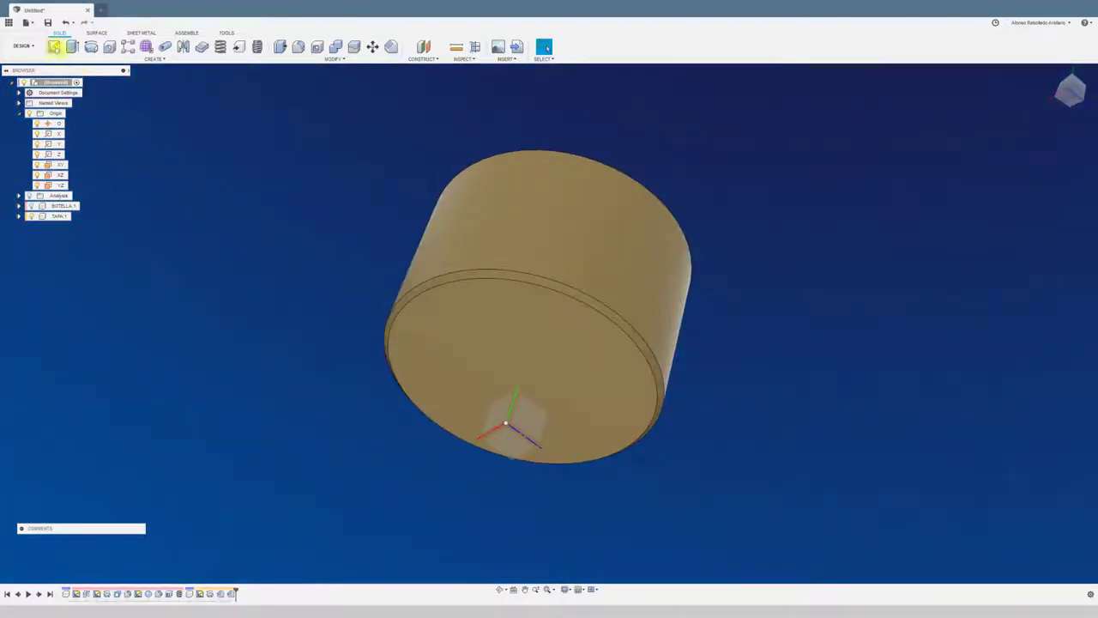
Step: Sketch a 32.6 mm centre-diameter circle on the cap's bottom face
click(531, 351)
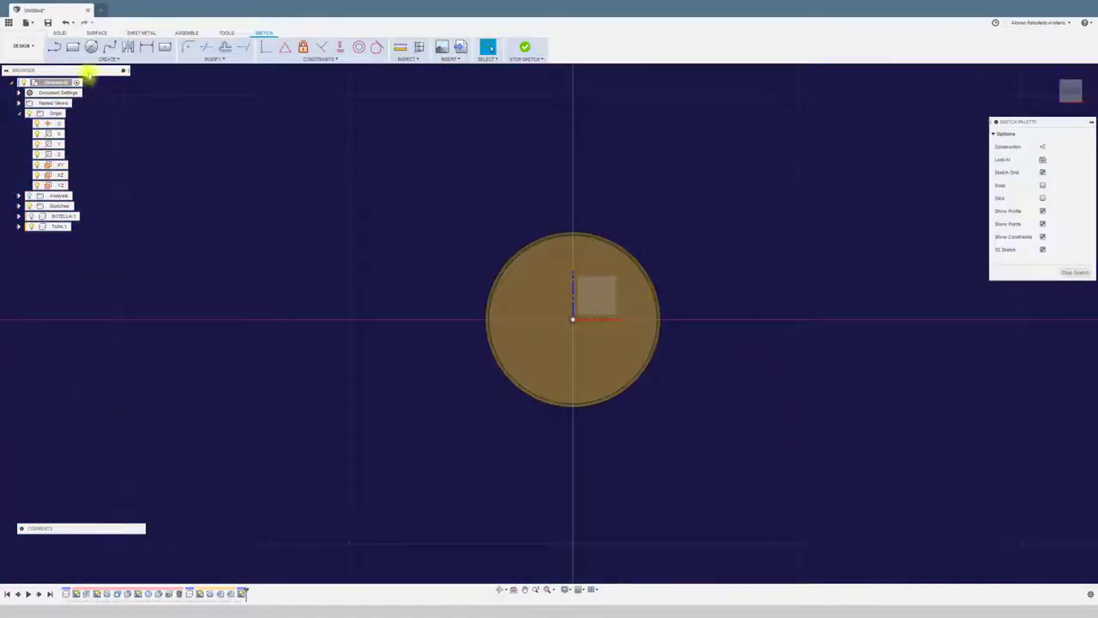
click(91, 47)
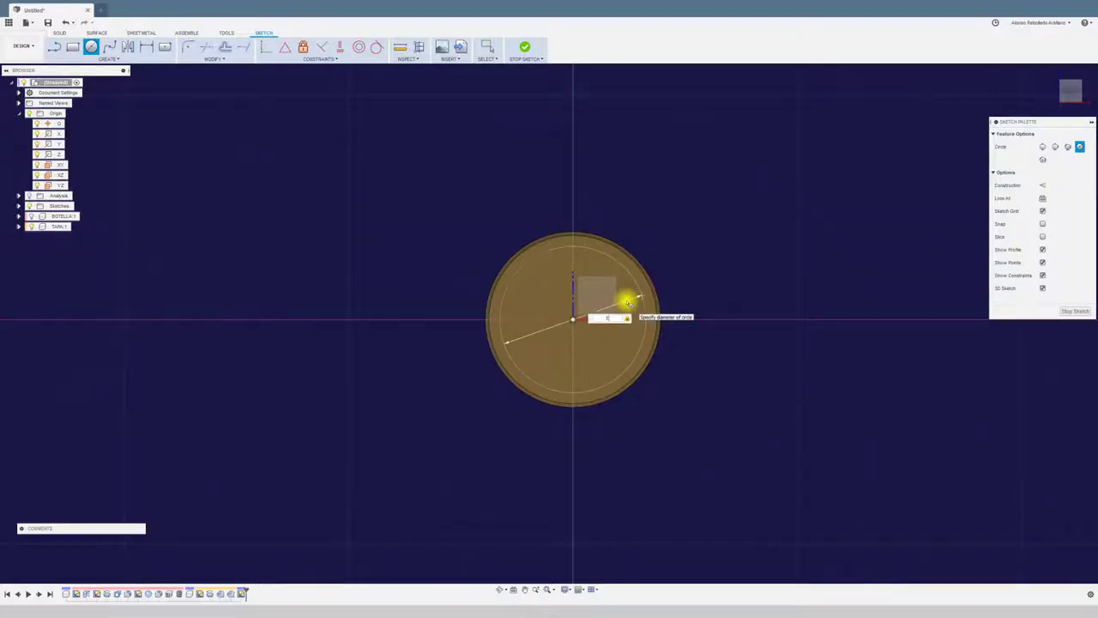
text(3)
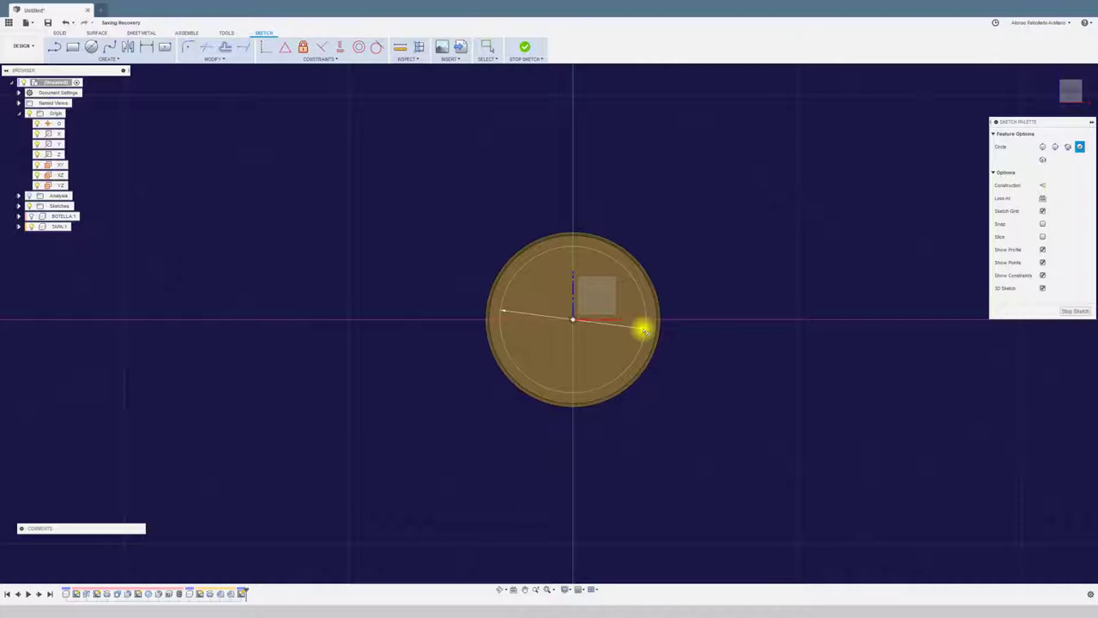
key(Escape)
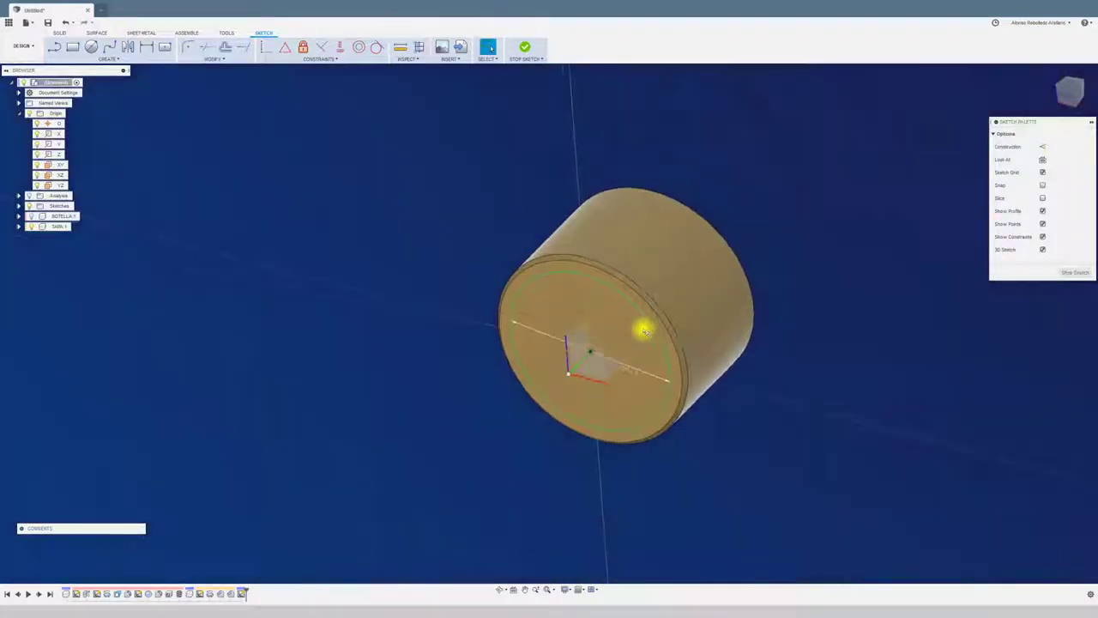
Step: Extrude the sketched circle as a 25 mm-deep cut into the cap's underside, then show BOTELLA:1 again
key(e)
click(590, 361)
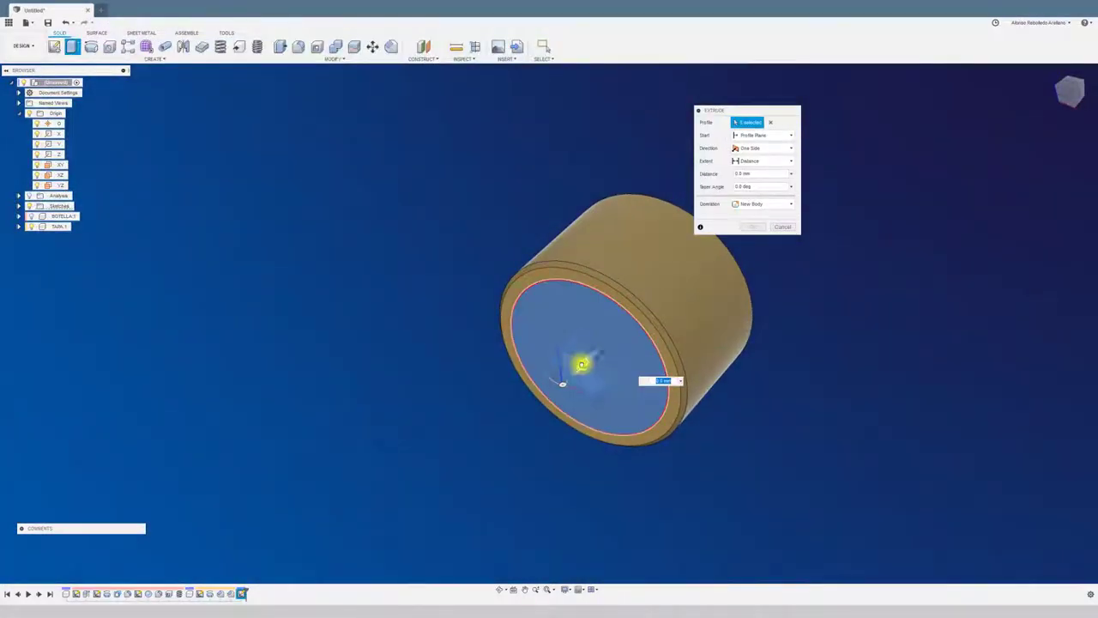
mouse_move(582, 365)
mouse_down()
mouse_move(628, 334)
mouse_move(685, 335)
mouse_up()
shift+middle_drag(685, 334, 641, 372)
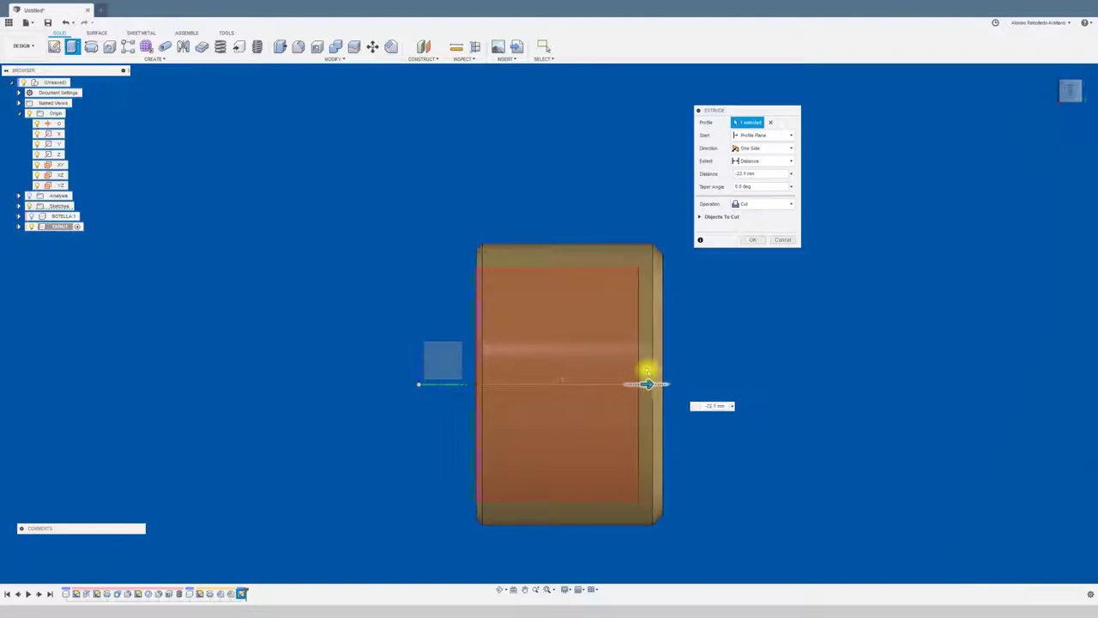
drag(647, 370, 647, 374)
text(-25)
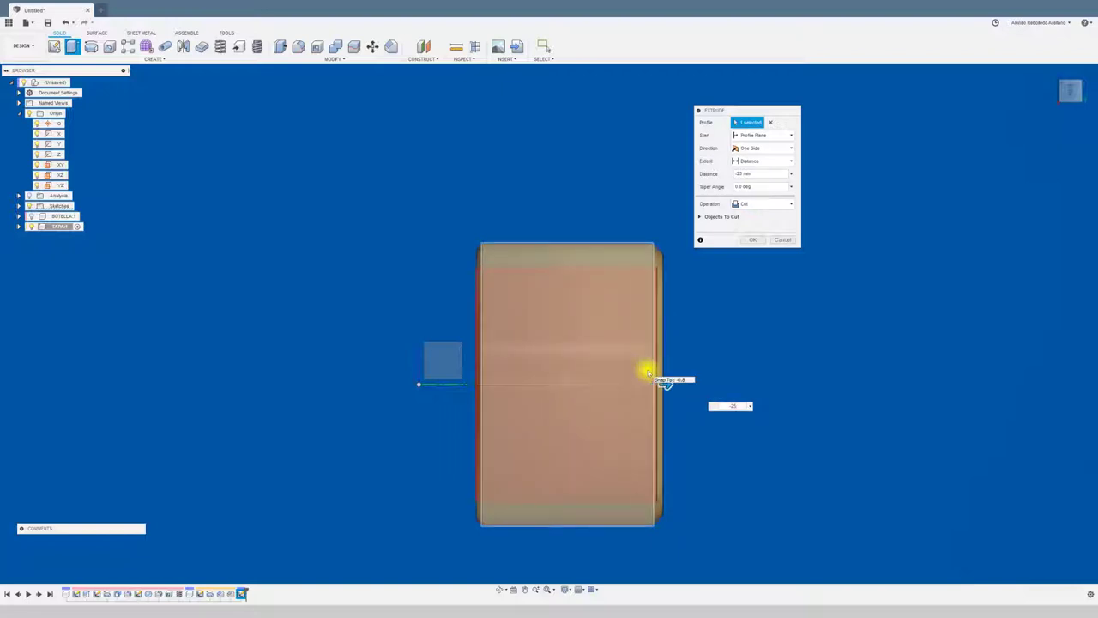
key(Return)
mouse_move(647, 367)
shift+middle_down()
mouse_move(559, 368)
mouse_move(164, 223)
shift+middle_up()
click(30, 215)
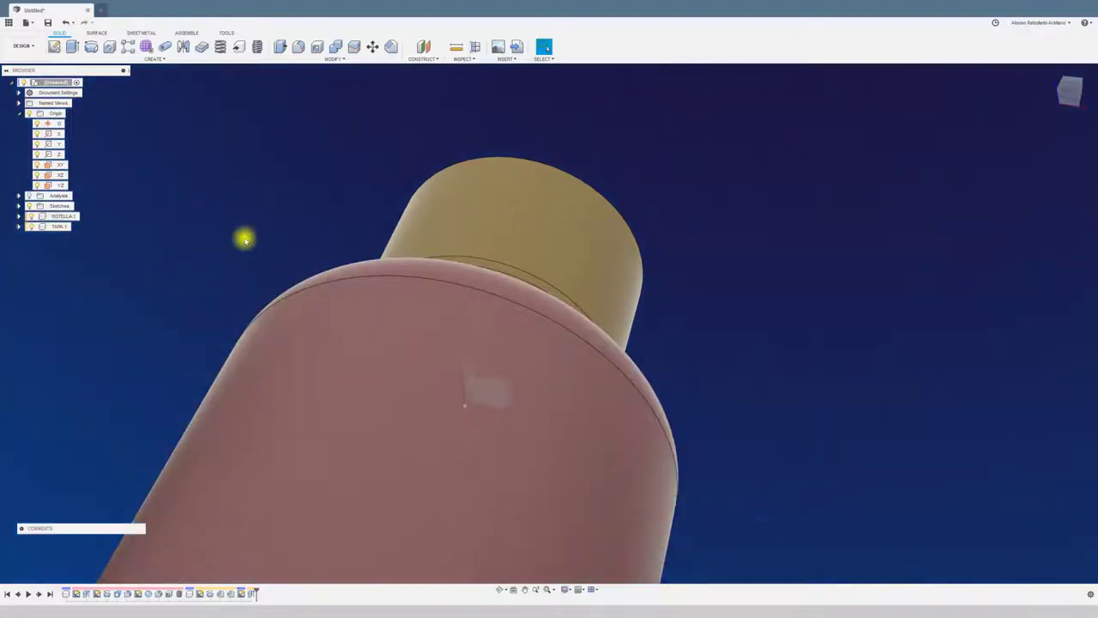
mouse_move(244, 239)
shift+middle_down()
mouse_move(358, 177)
mouse_move(493, 46)
mouse_move(687, 203)
mouse_move(706, 279)
shift+middle_up()
click(475, 46)
scroll(853, 363, up, 2)
scroll(850, 388, up, 2)
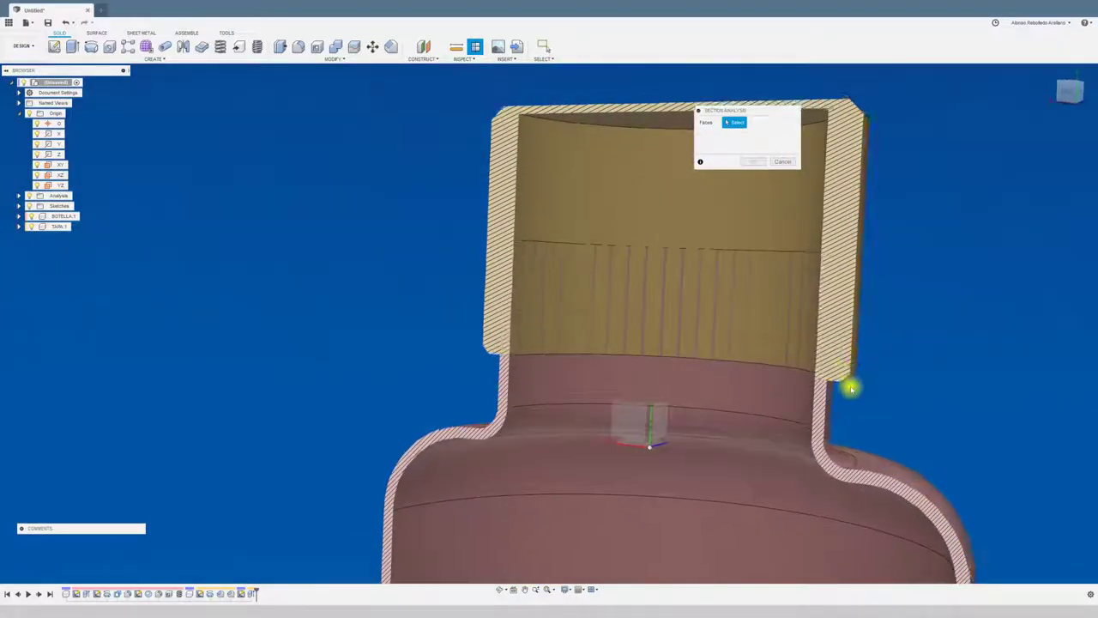
shift+middle_drag(850, 388, 593, 363)
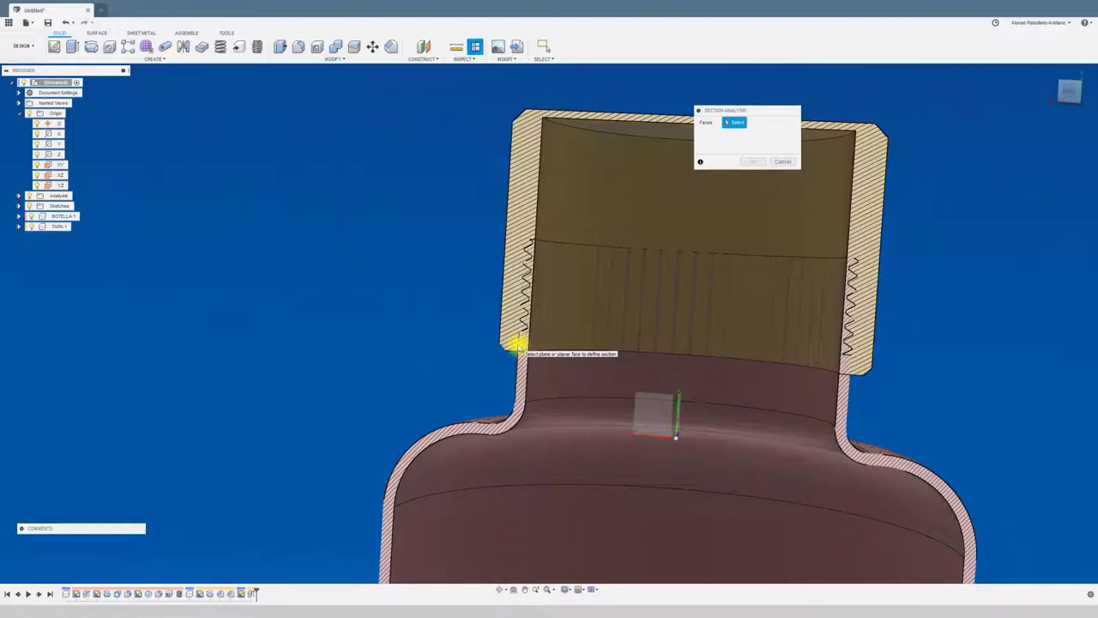
click(783, 160)
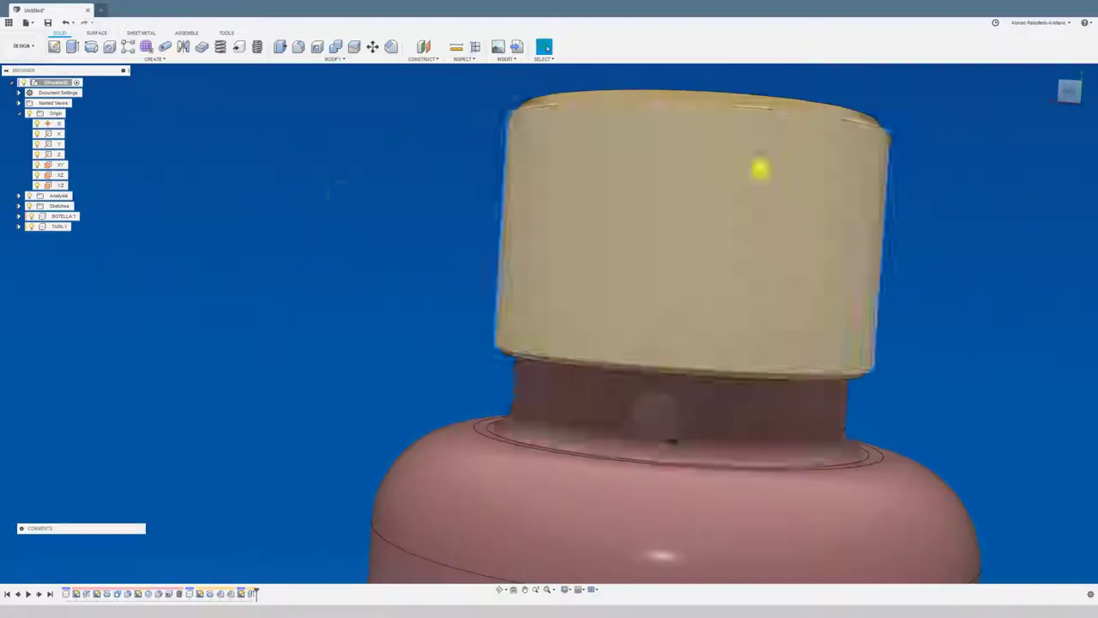
scroll(328, 197, down, 2)
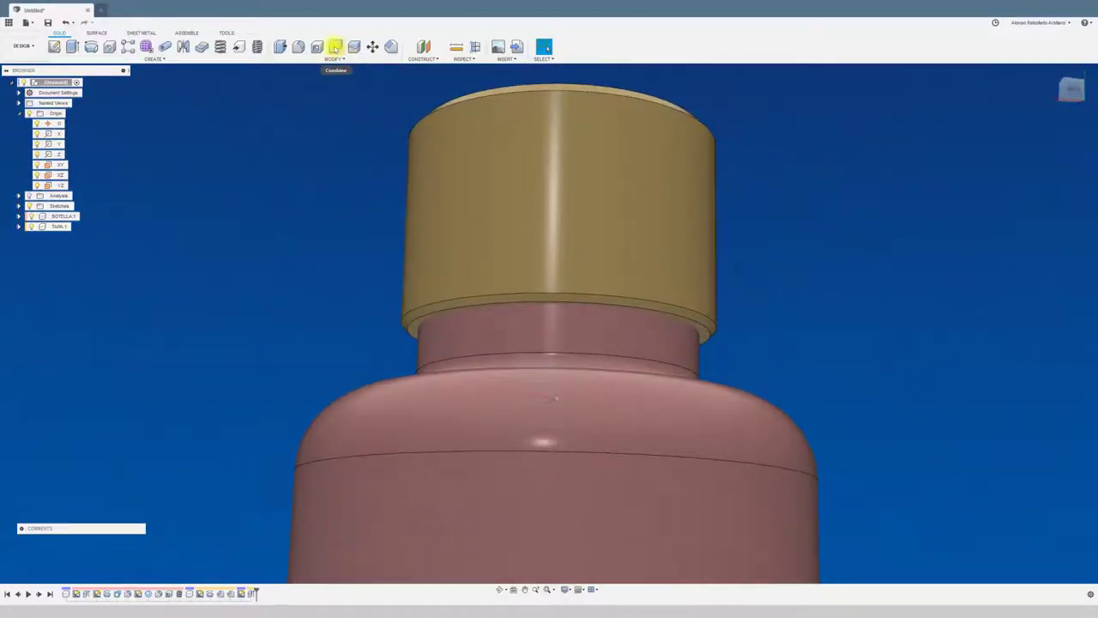
Step: Combine with Cut, using the cap as target and the bottle as a kept tool body
click(335, 47)
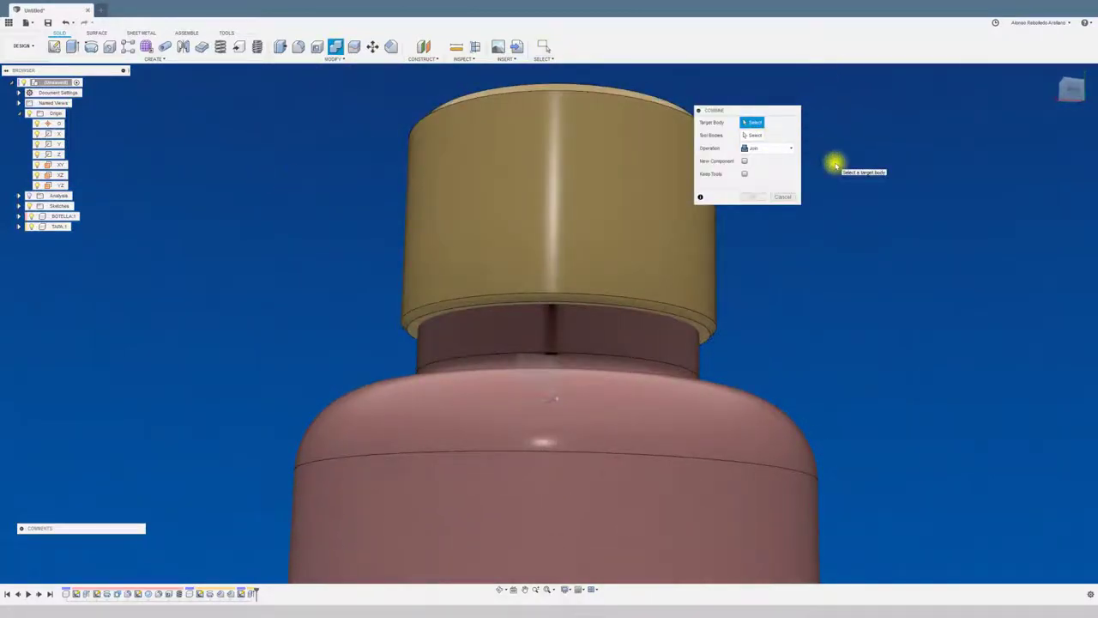
click(498, 244)
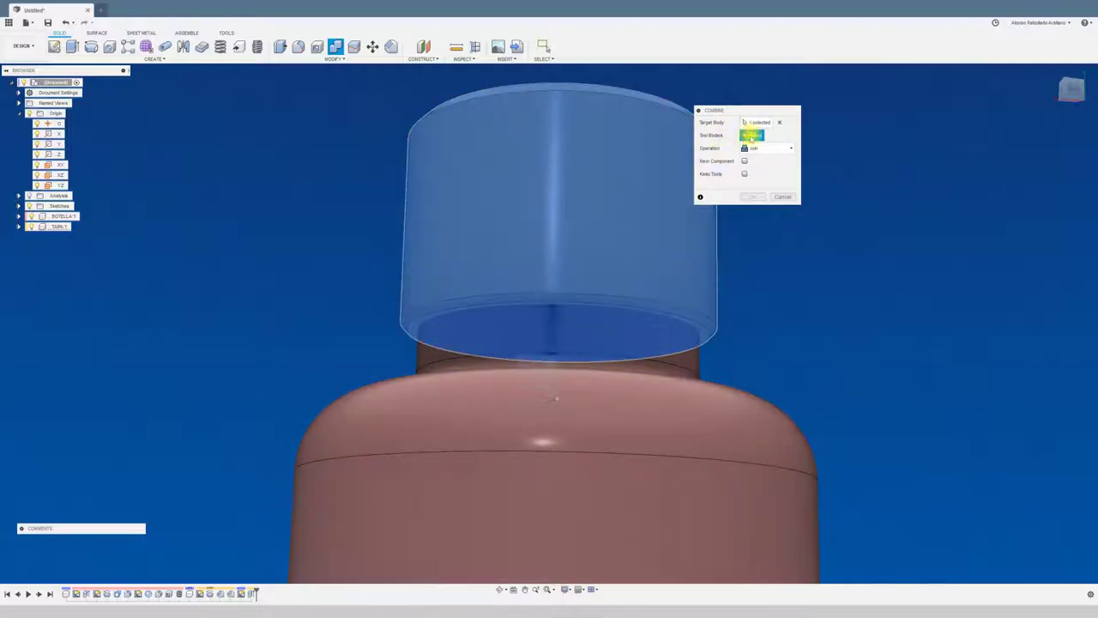
click(686, 366)
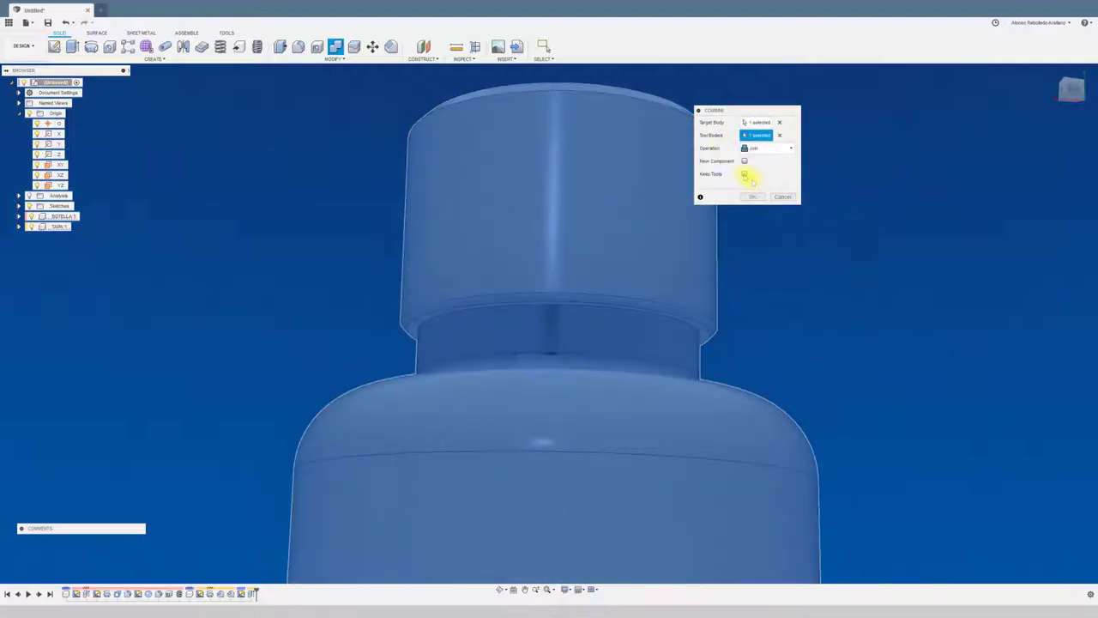
click(791, 150)
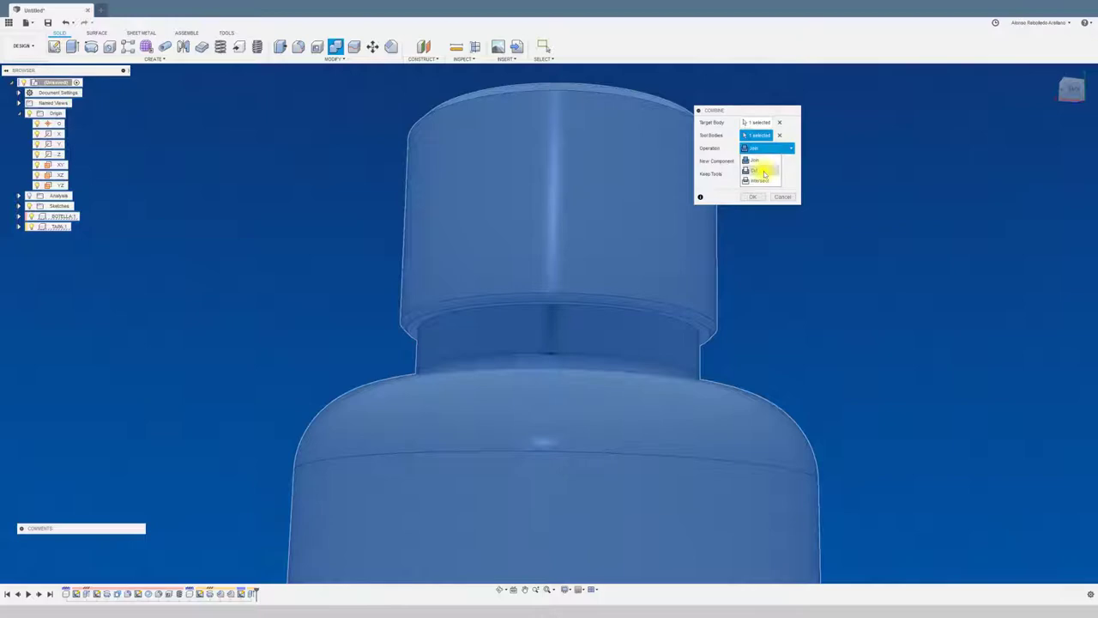
click(764, 174)
click(753, 196)
mouse_move(167, 282)
shift+middle_down()
mouse_move(227, 257)
mouse_move(437, 91)
shift+middle_up()
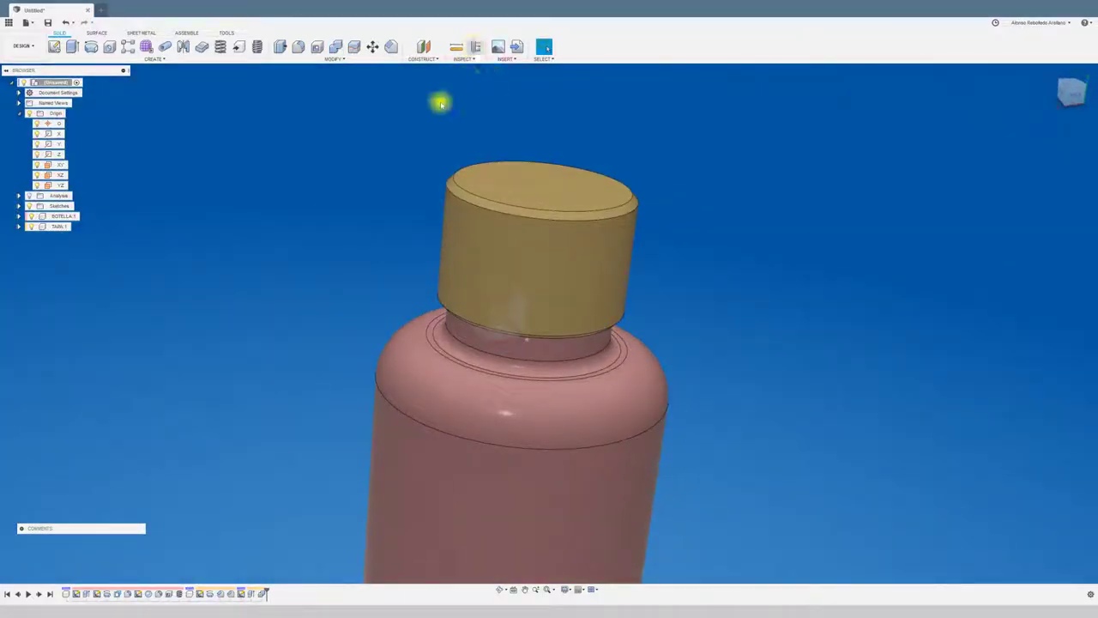
scroll(769, 348, up, 5)
scroll(807, 371, up, 2)
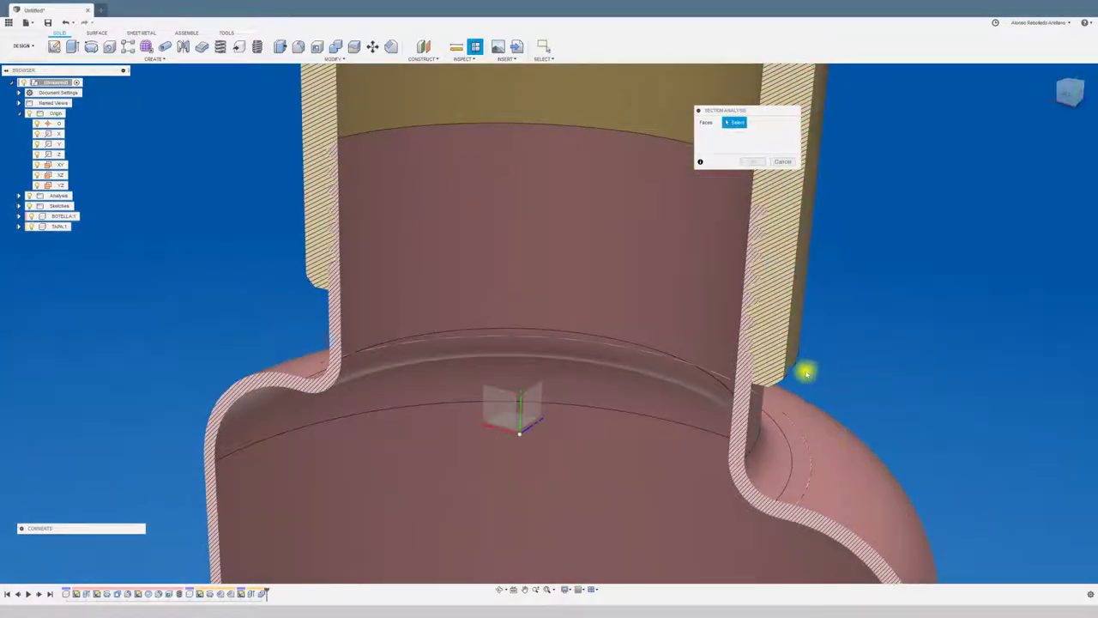
scroll(755, 240, down, 4)
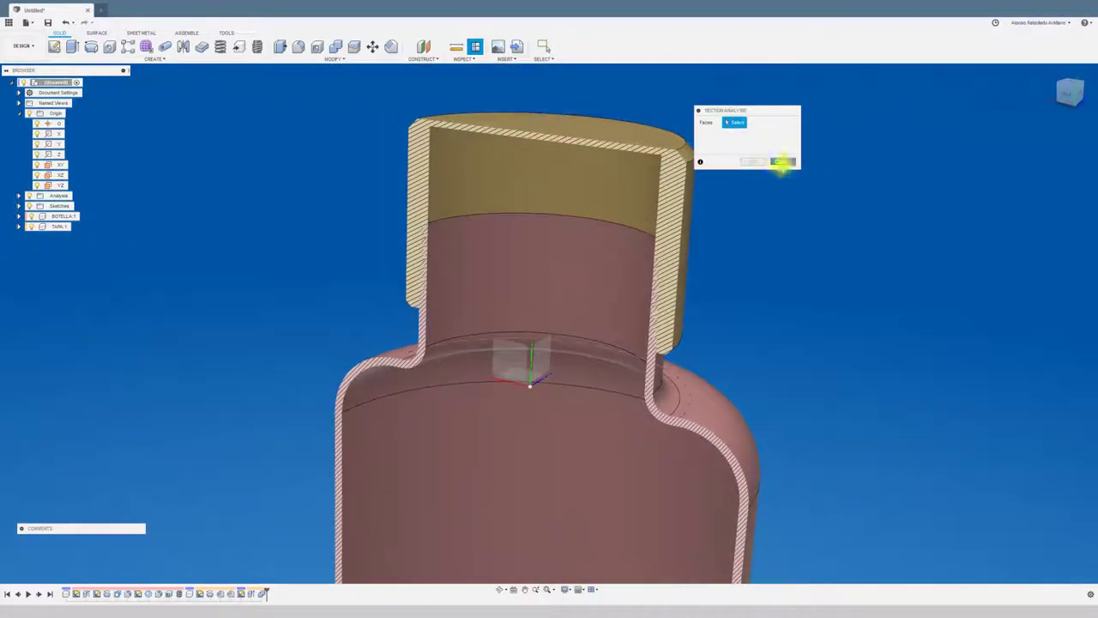
click(781, 163)
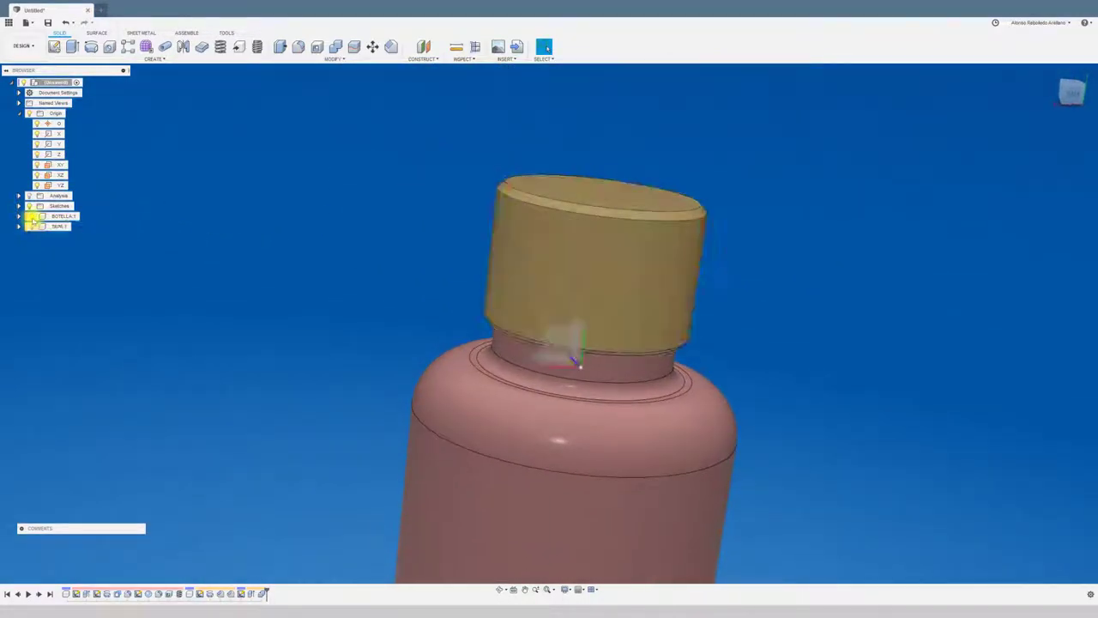
click(31, 220)
click(30, 217)
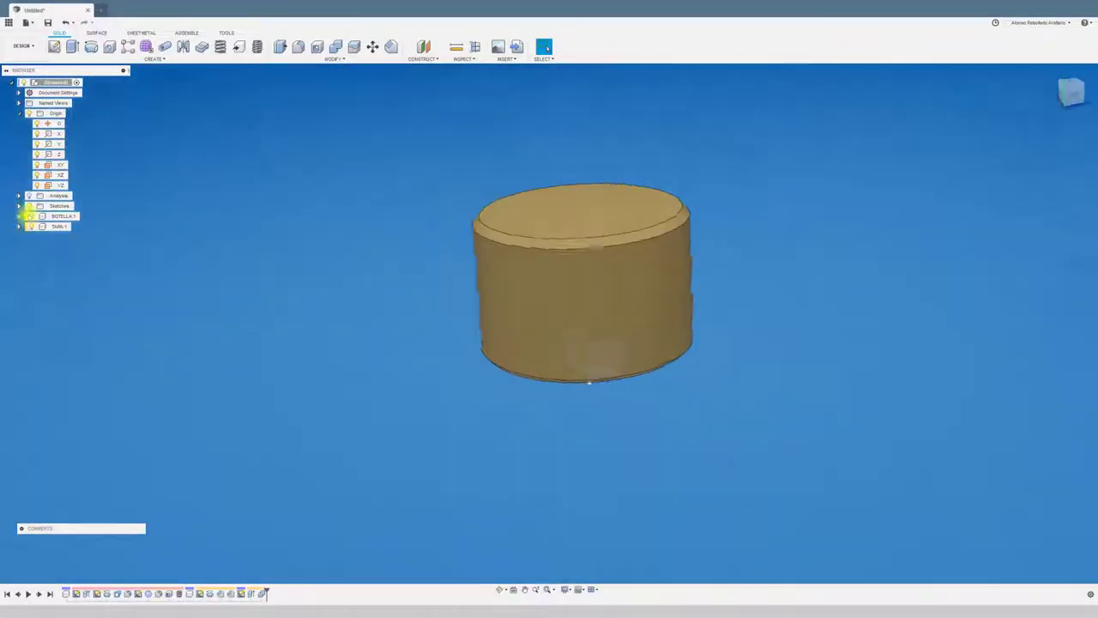
click(31, 217)
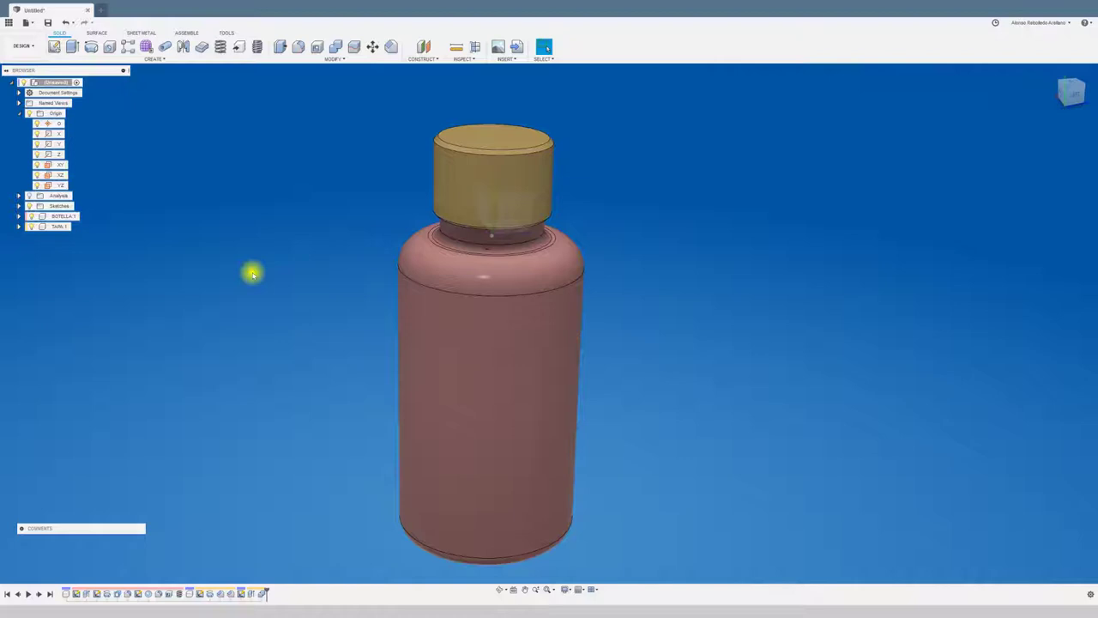
scroll(294, 247, up, 2)
scroll(360, 192, up, 3)
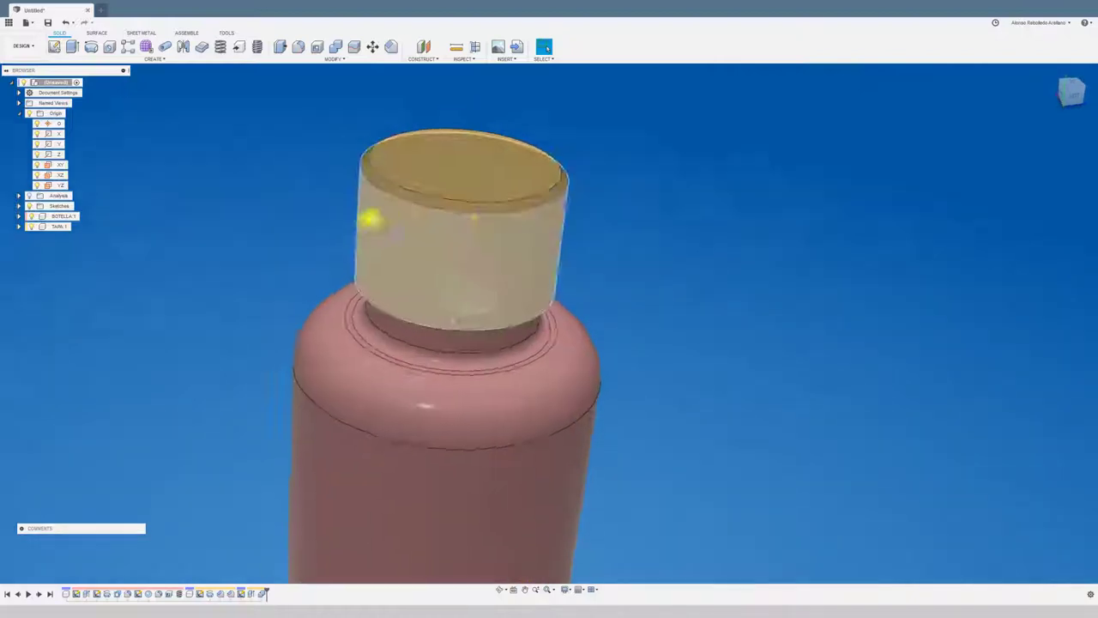
mouse_move(635, 200)
shift+middle_down()
mouse_move(537, 249)
mouse_move(458, 235)
mouse_move(684, 206)
shift+middle_up()
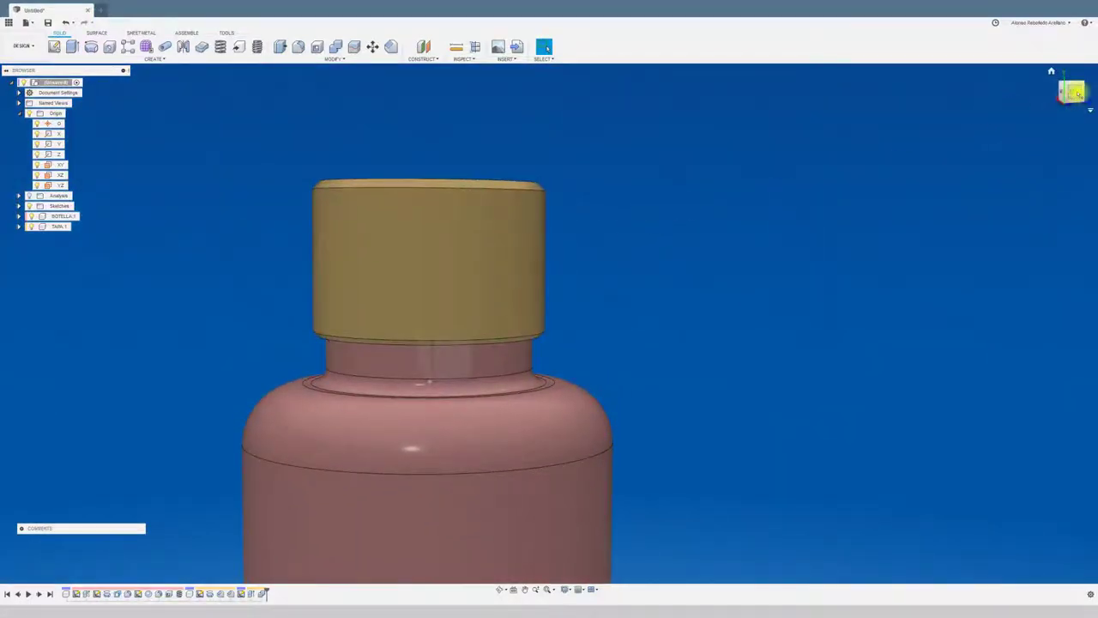
click(1072, 91)
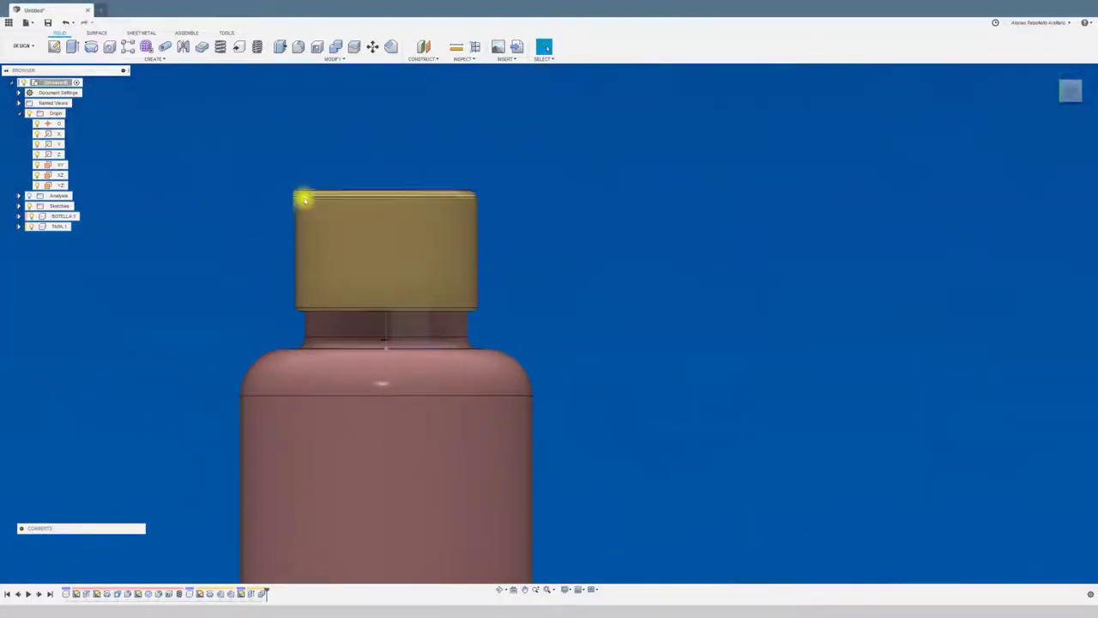
Step: Sketch a small circle on the rim of the cap's top face
click(53, 47)
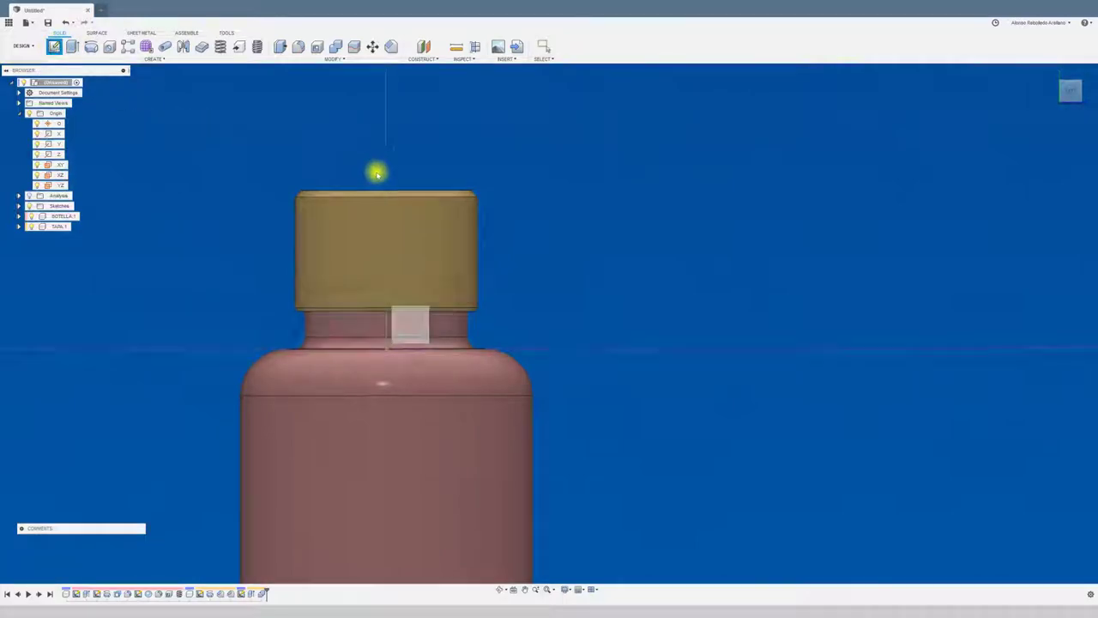
shift+middle_drag(375, 172, 397, 417)
click(409, 387)
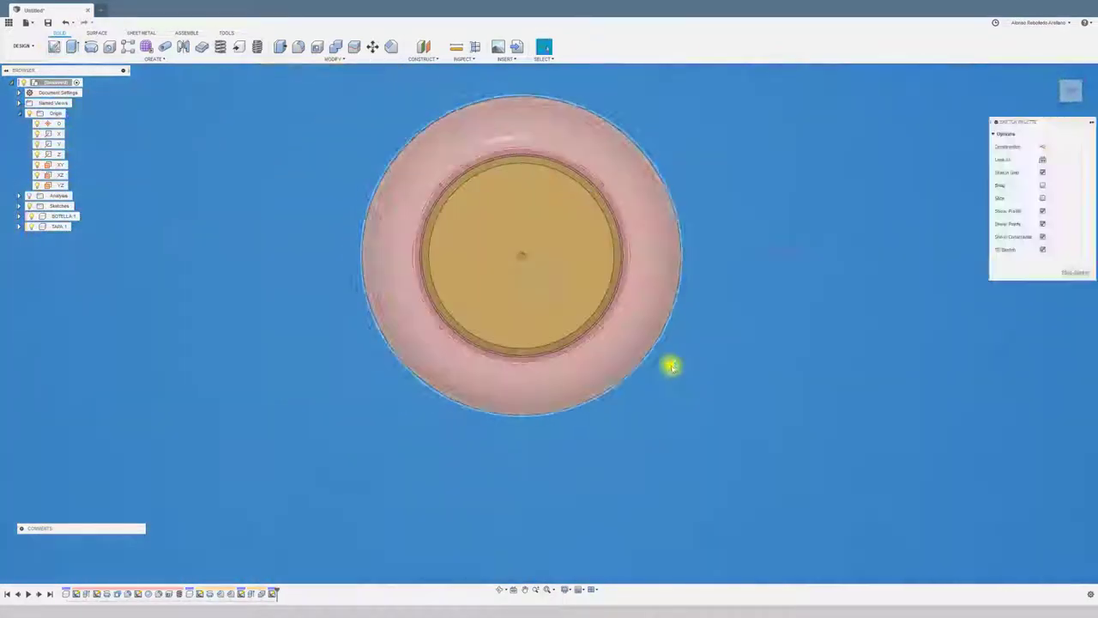
scroll(661, 352, up, 3)
middle_drag(645, 232, 478, 336)
scroll(477, 335, up, 2)
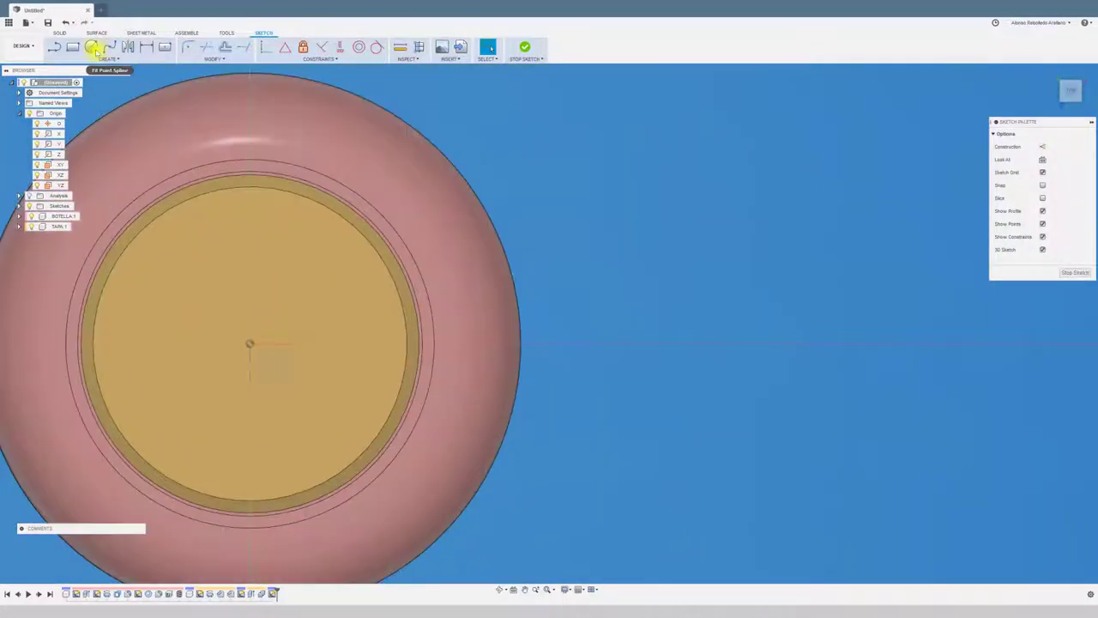
click(91, 47)
scroll(419, 345, up, 2)
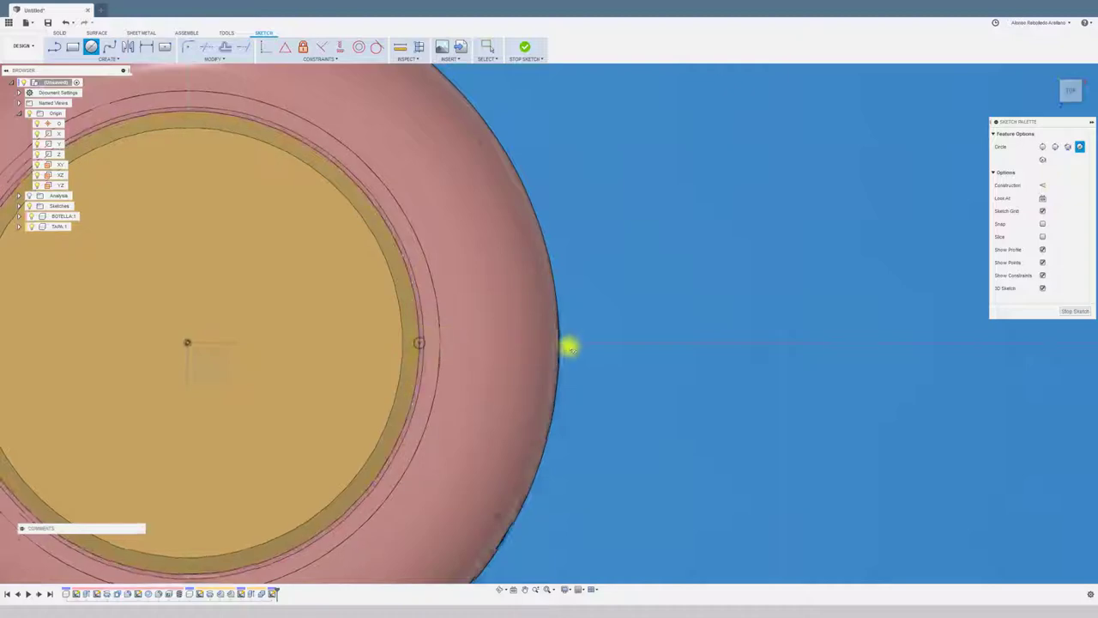
mouse_move(568, 346)
shift+middle_down()
mouse_move(661, 346)
mouse_move(635, 346)
mouse_move(525, 206)
shift+middle_up()
Step: Extrude the small circle as a cut 19.7 mm down into the cap's wall
key(e)
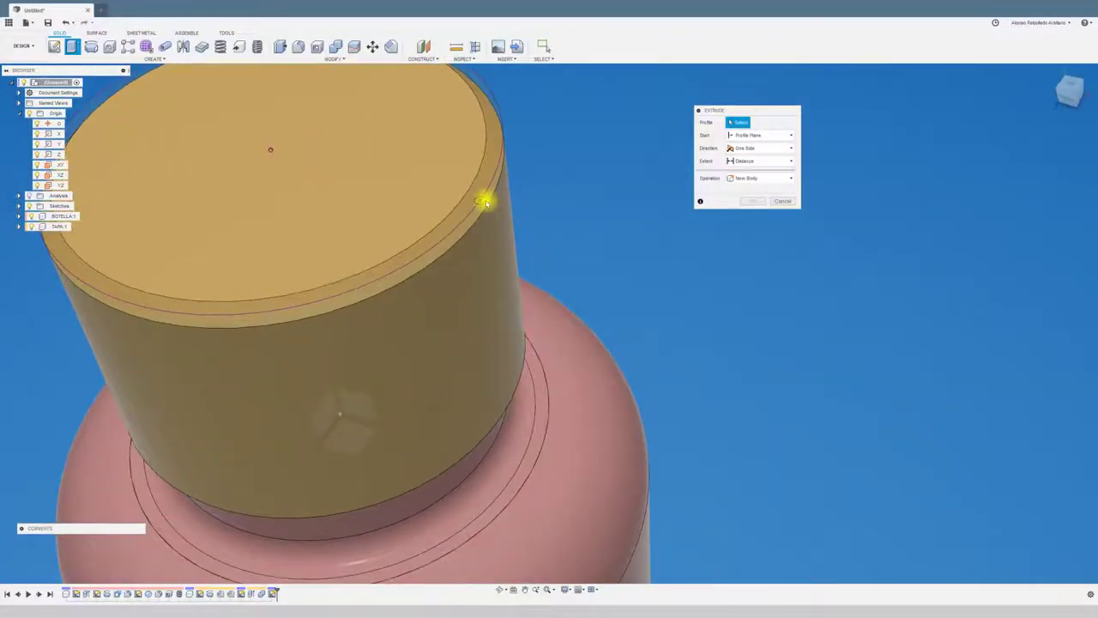
click(482, 203)
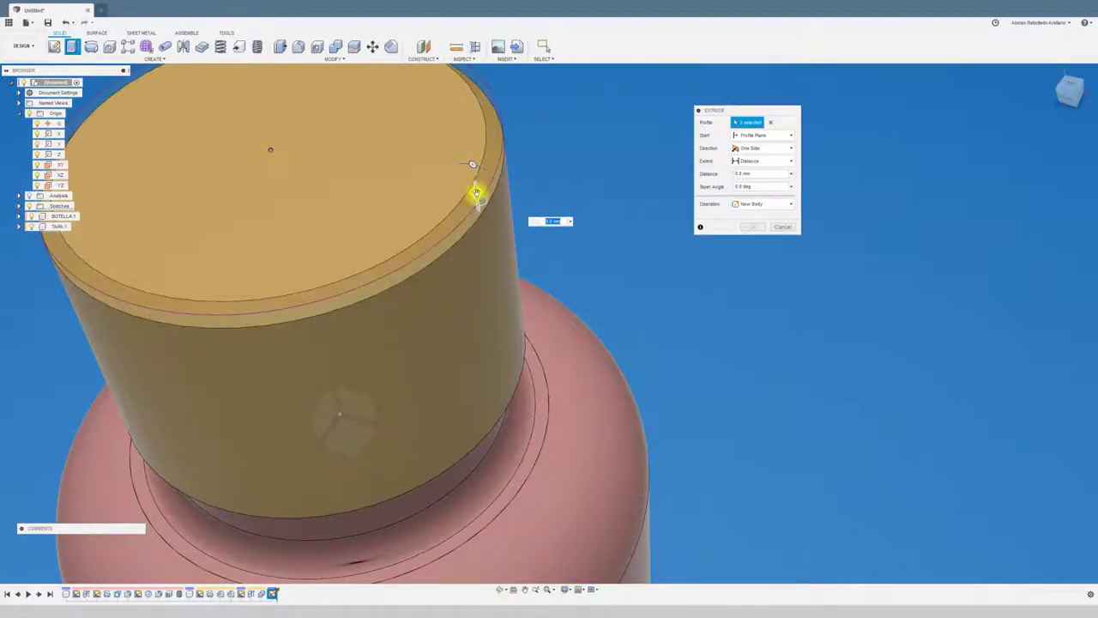
drag(498, 359, 500, 366)
shift+middle_drag(492, 255, 515, 246)
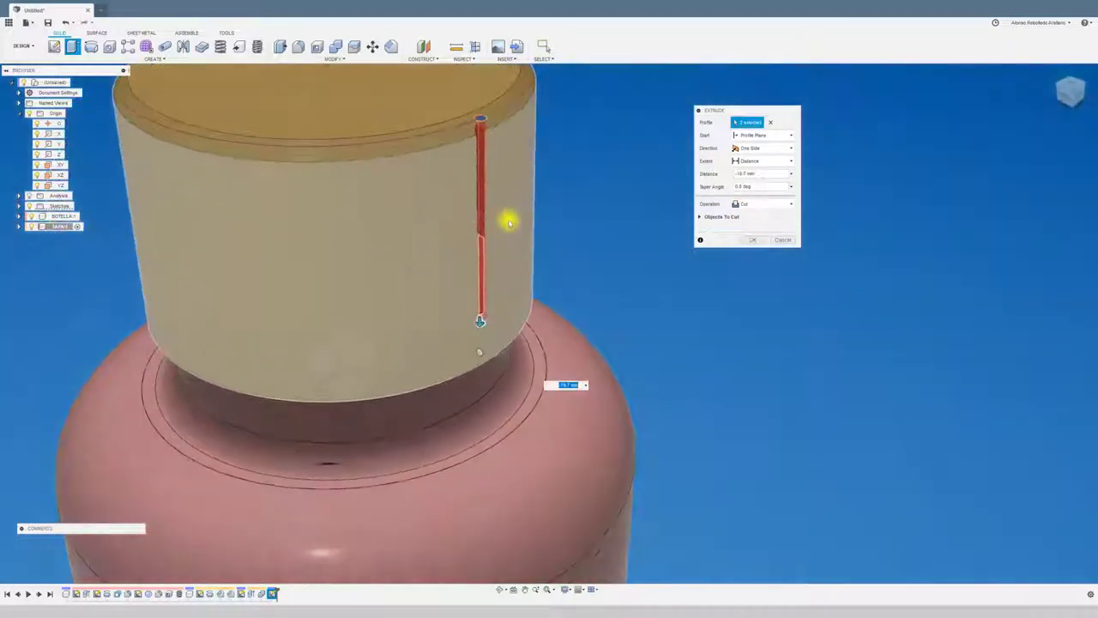
click(752, 240)
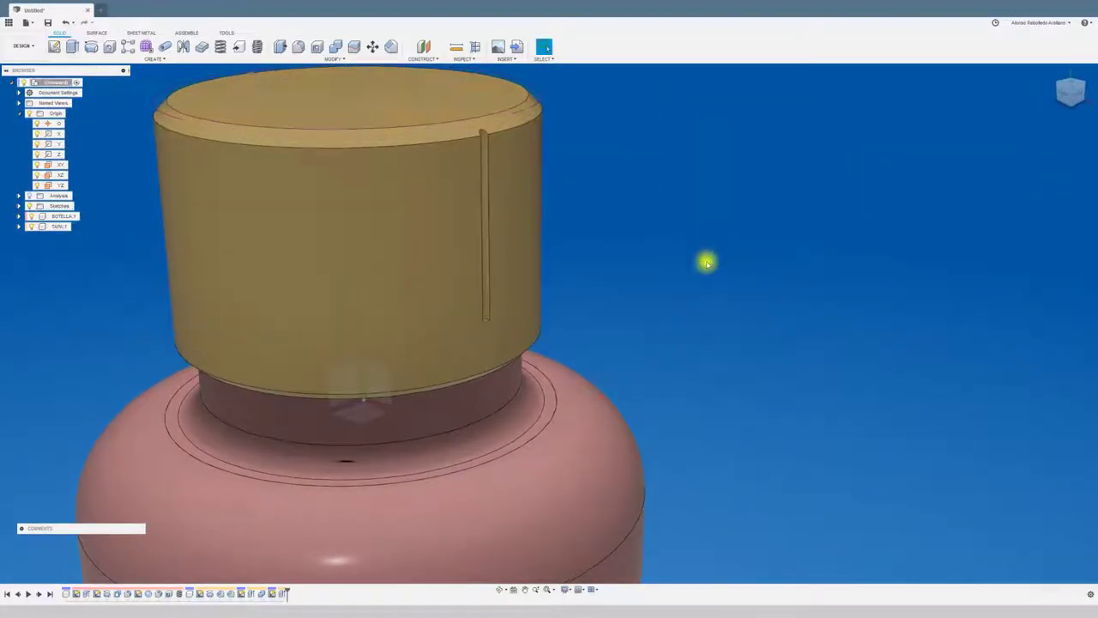
shift+middle_drag(706, 260, 705, 291)
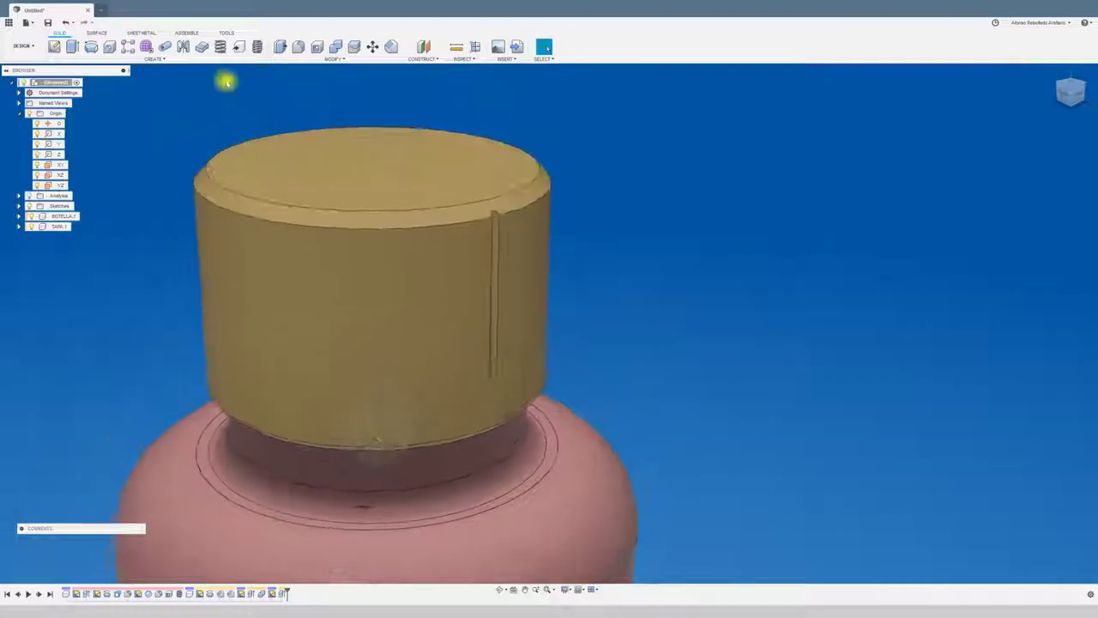
Step: Start a Faces circular pattern and select both faces of the groove
click(156, 59)
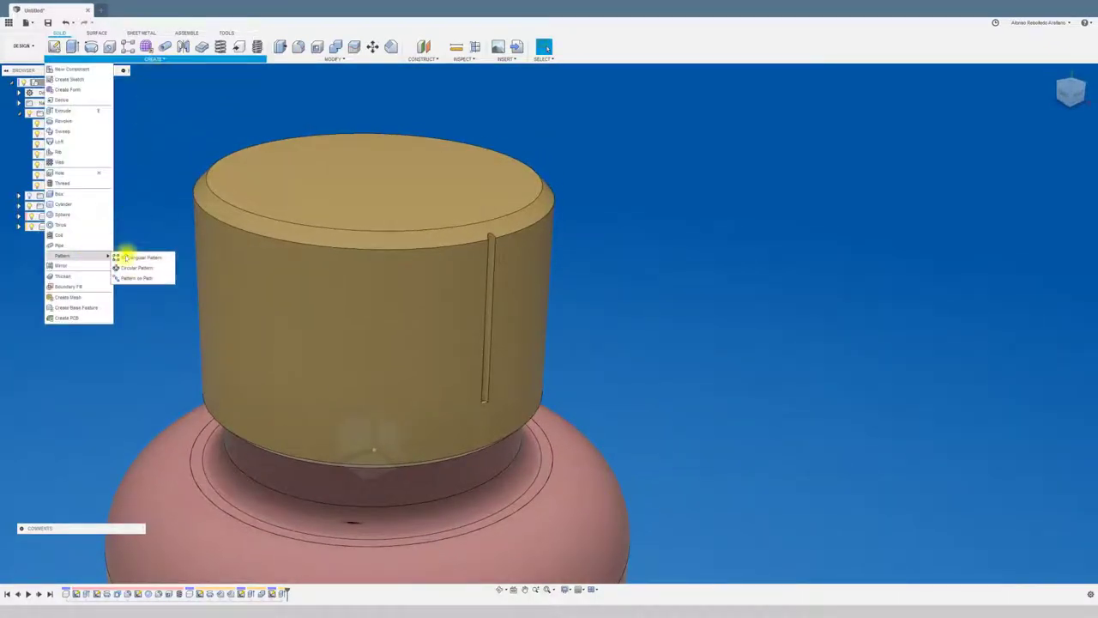
click(137, 267)
shift+middle_drag(696, 172, 735, 122)
click(762, 123)
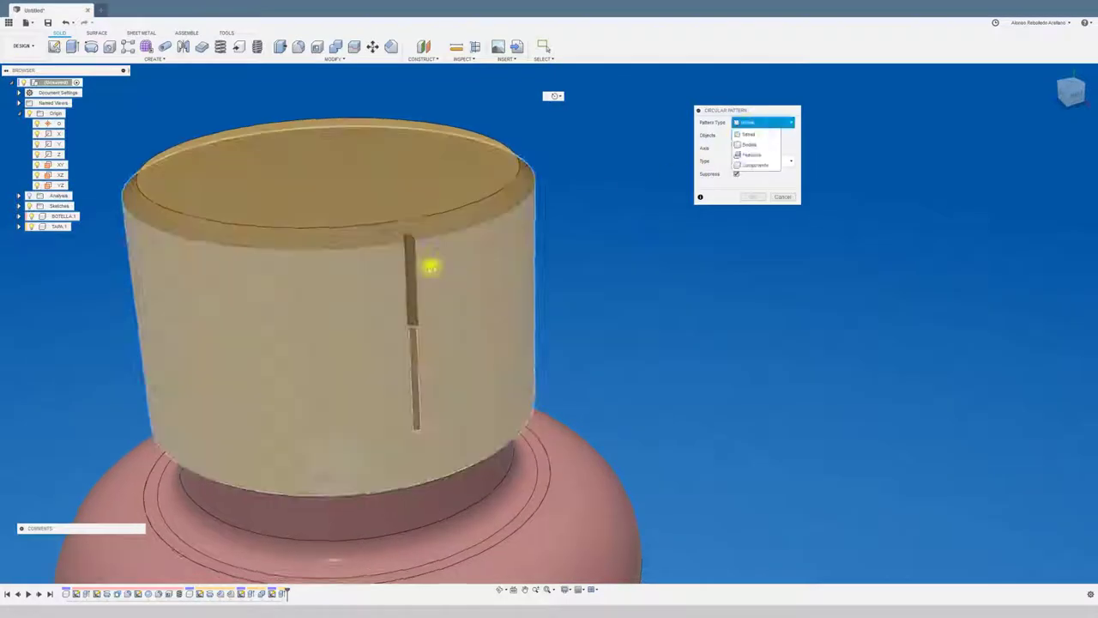
click(393, 253)
scroll(403, 447, up, 3)
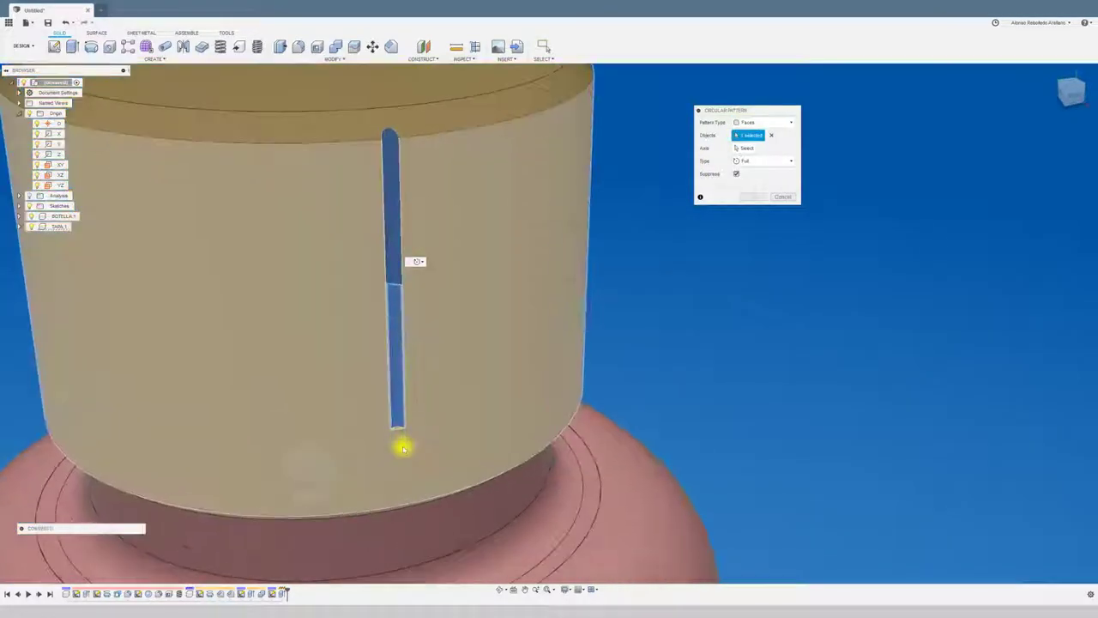
scroll(399, 433, up, 2)
scroll(394, 429, up, 1)
click(394, 425)
scroll(466, 326, down, 3)
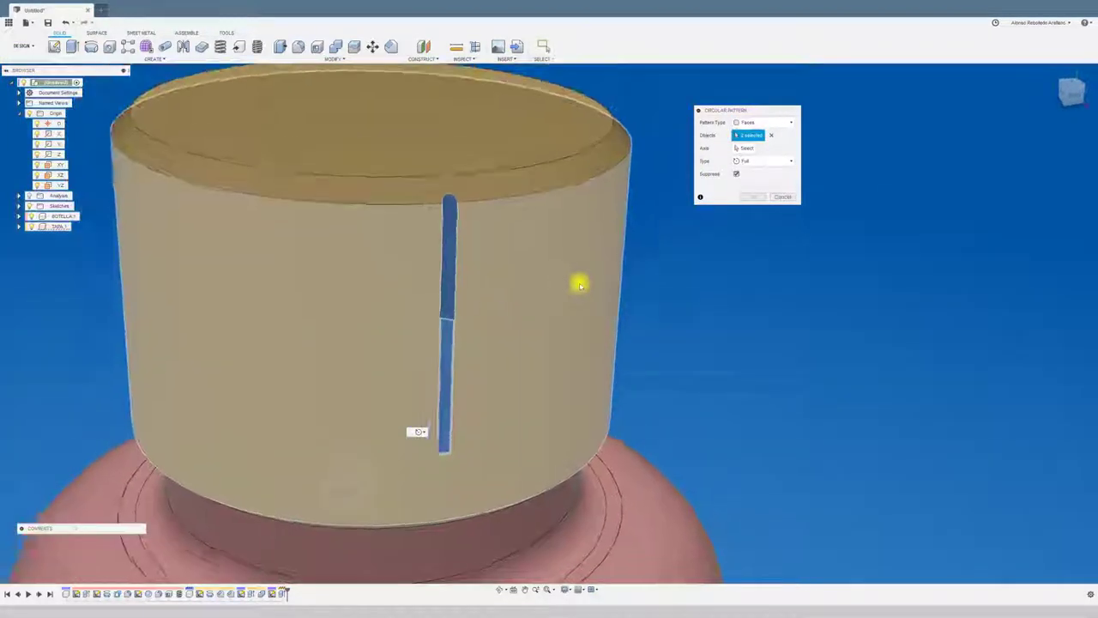
Step: Set the cap's round top edge as axis and pattern the groove 50 times
mouse_move(579, 284)
shift+middle_down()
mouse_move(693, 303)
mouse_move(742, 248)
mouse_move(732, 210)
mouse_move(743, 148)
shift+middle_up()
click(745, 149)
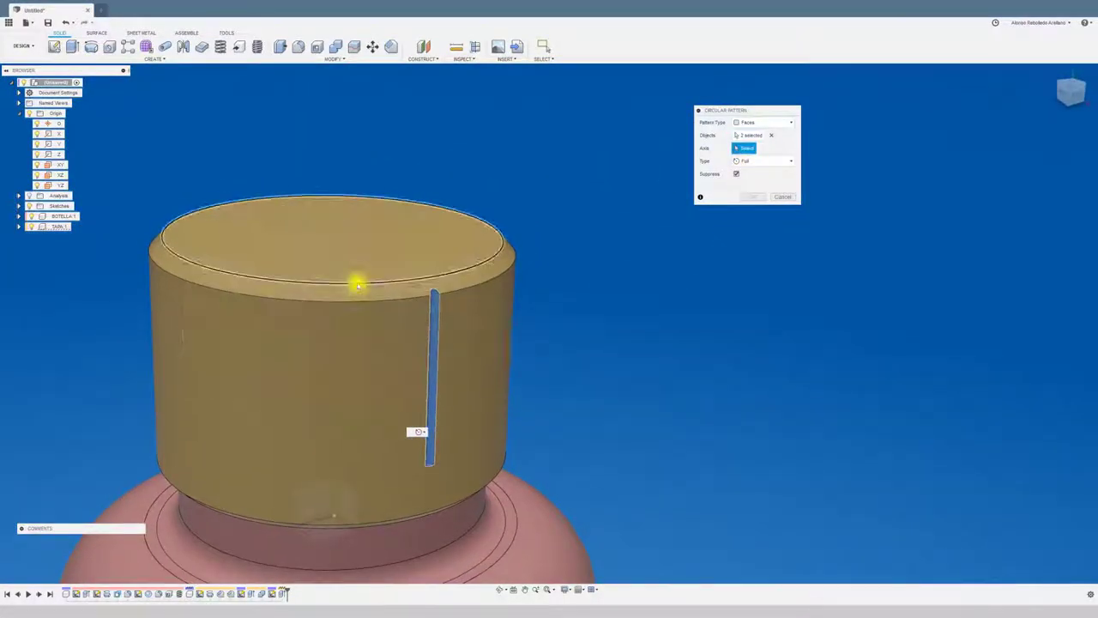
click(358, 283)
shift+middle_drag(576, 292, 241, 334)
text(50)
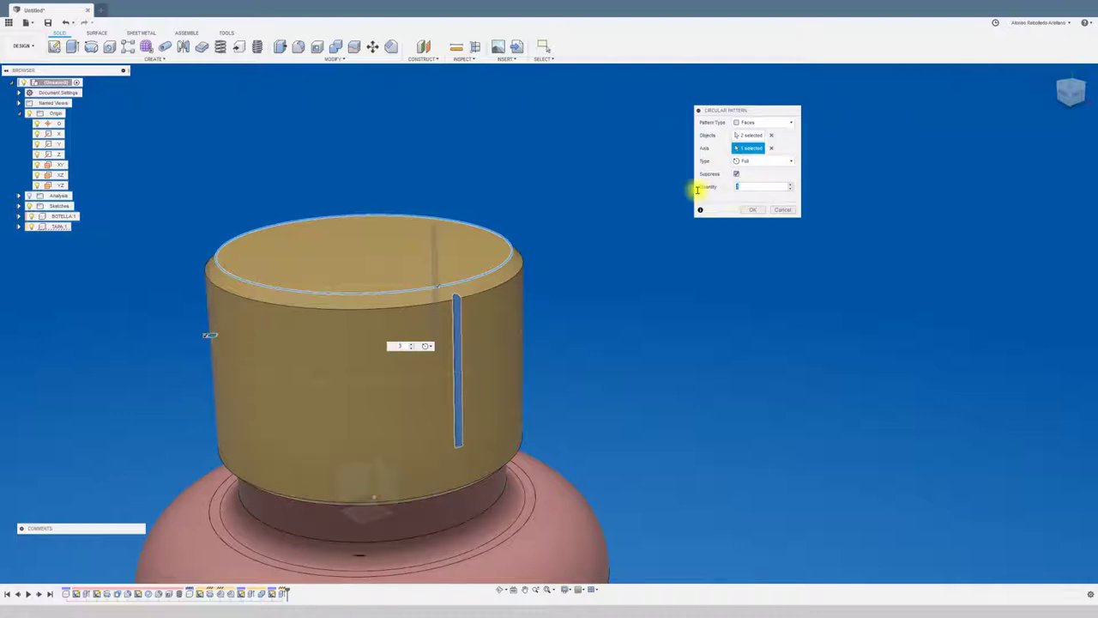
click(753, 209)
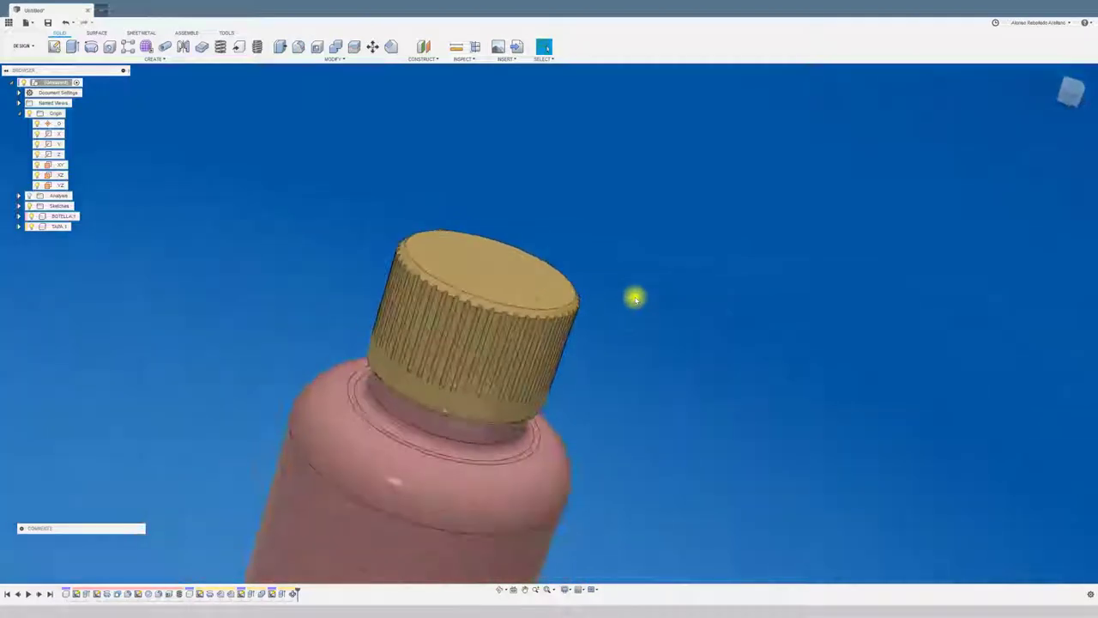